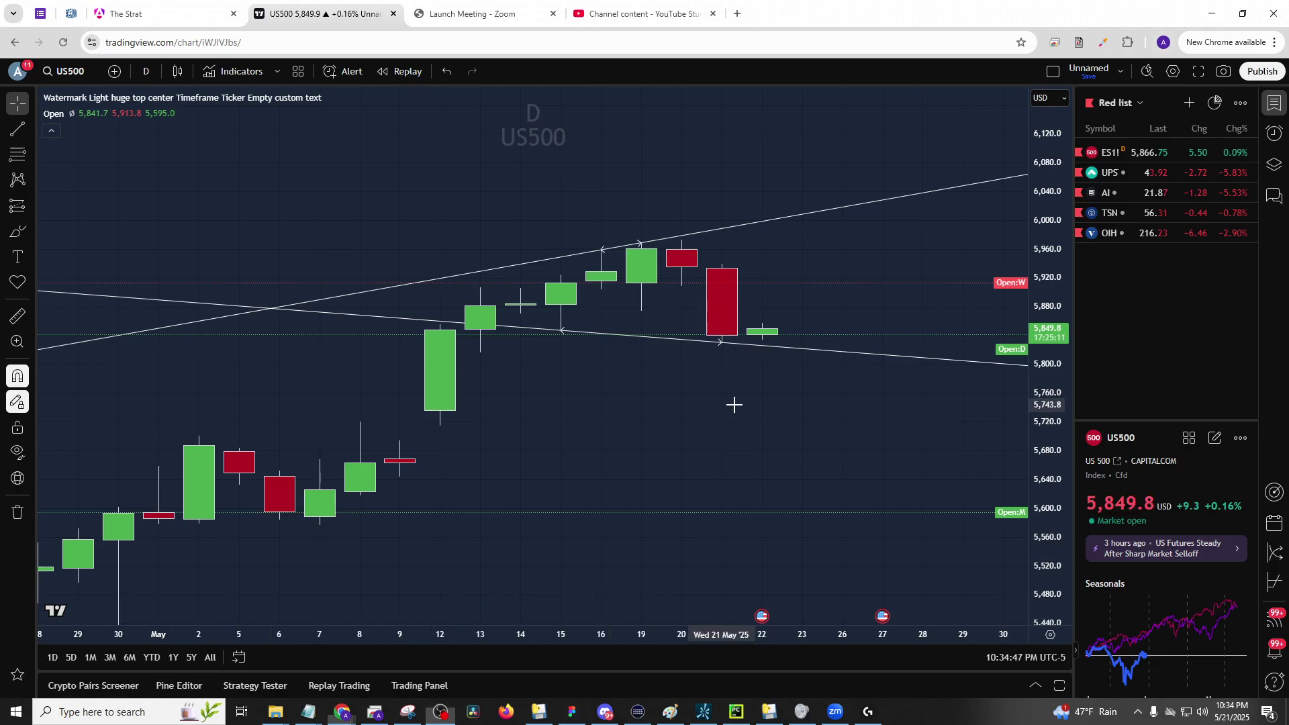
# - Review the SPY chart, then QQQ on 1-hour candles panned back to earlier bars
pyautogui.write('spy')
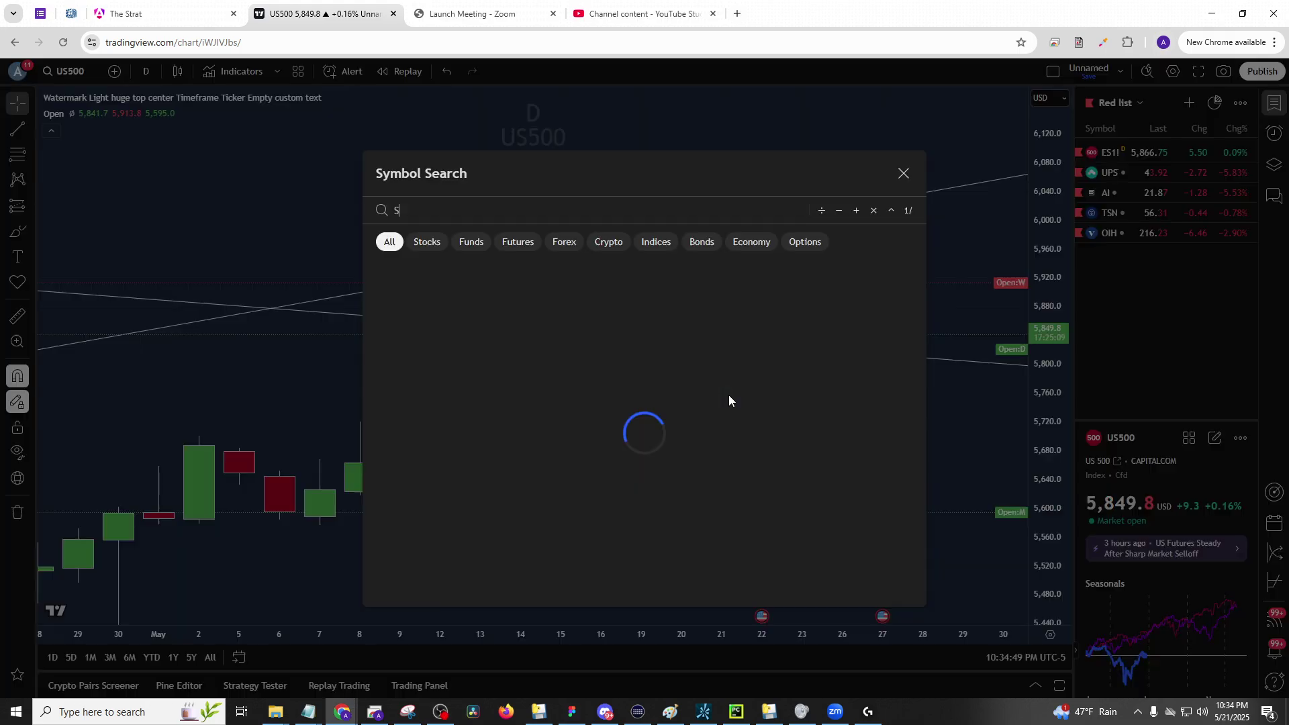
pyautogui.press('Return')
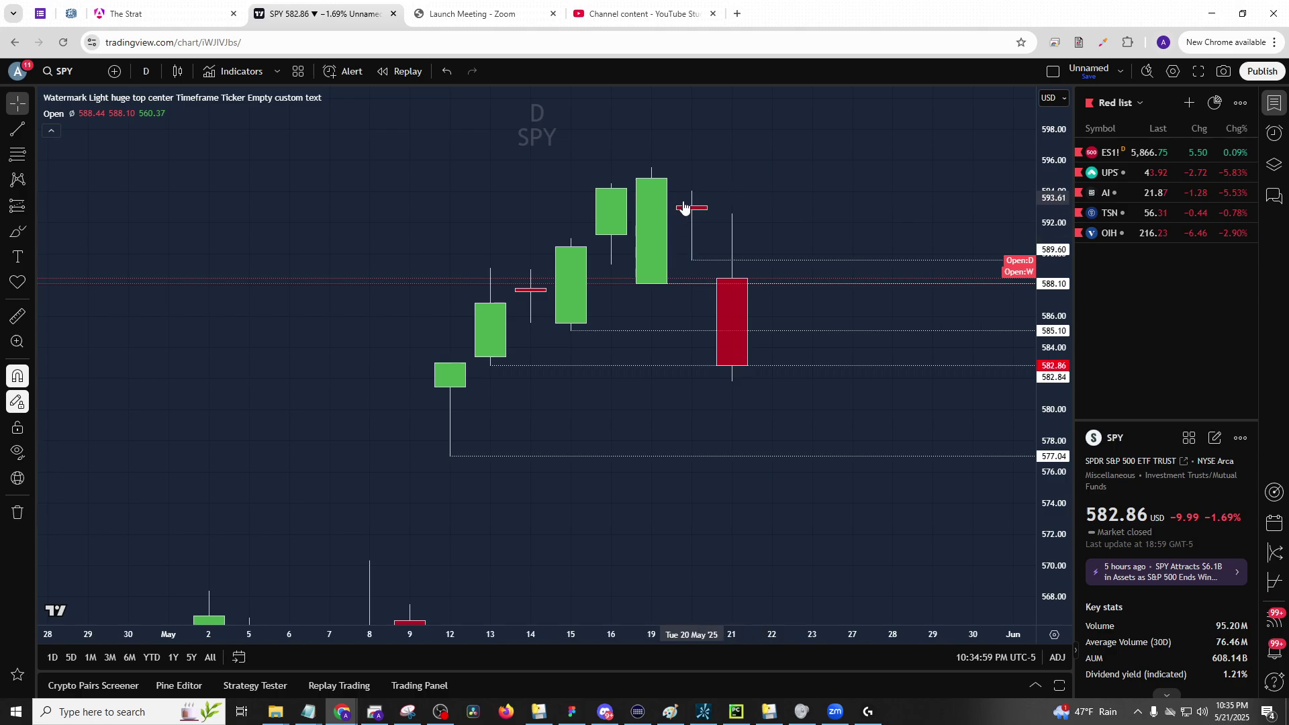
pyautogui.write('QQQ')
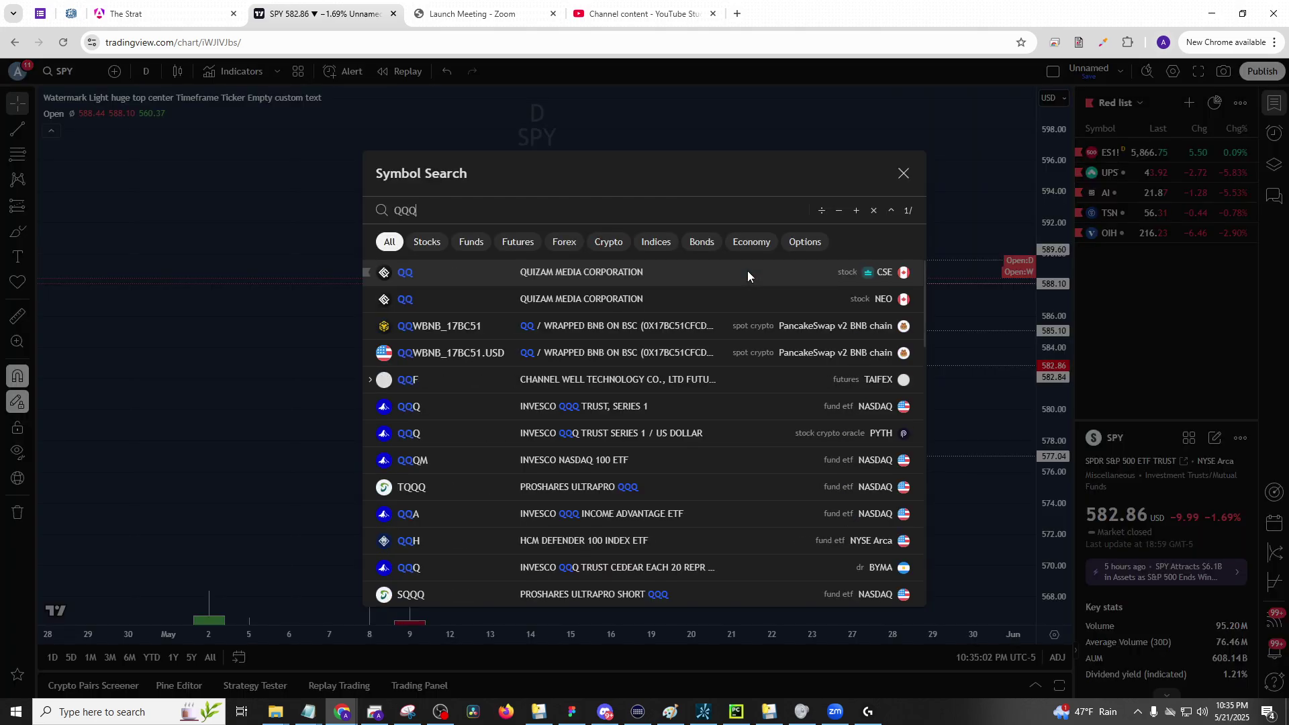
pyautogui.press('Return')
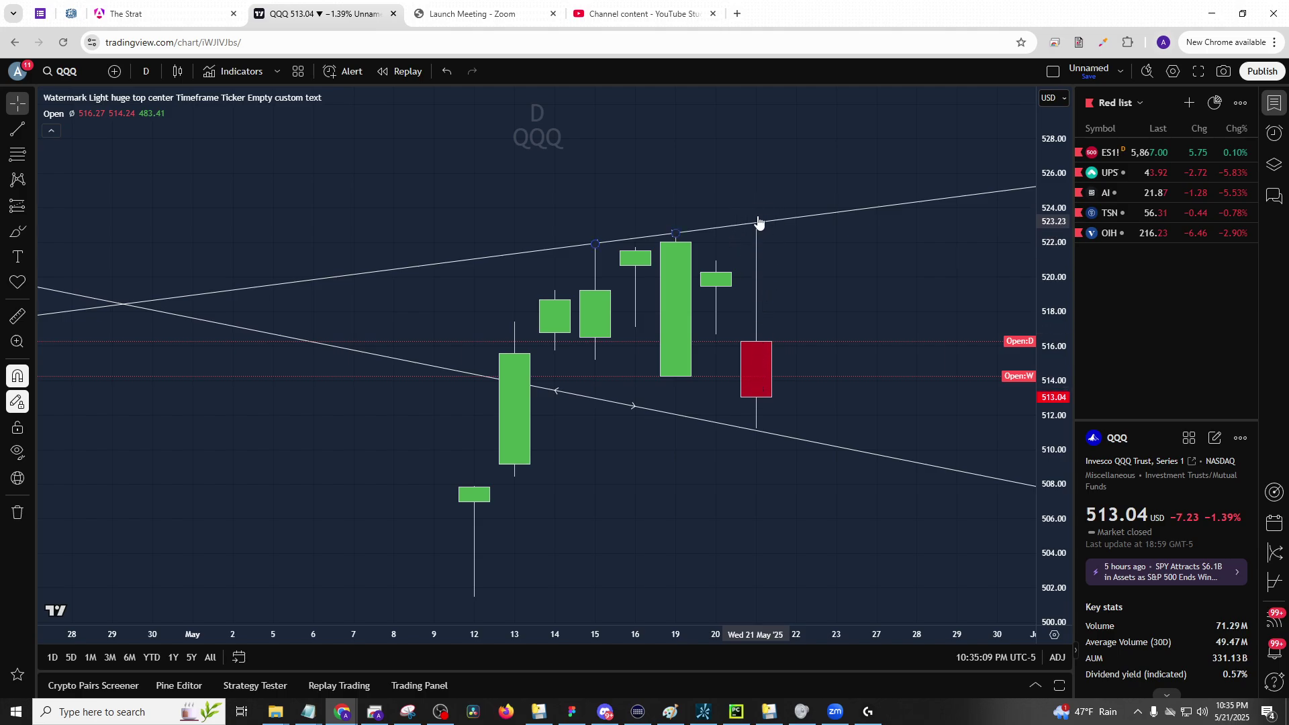
pyautogui.write('1h')
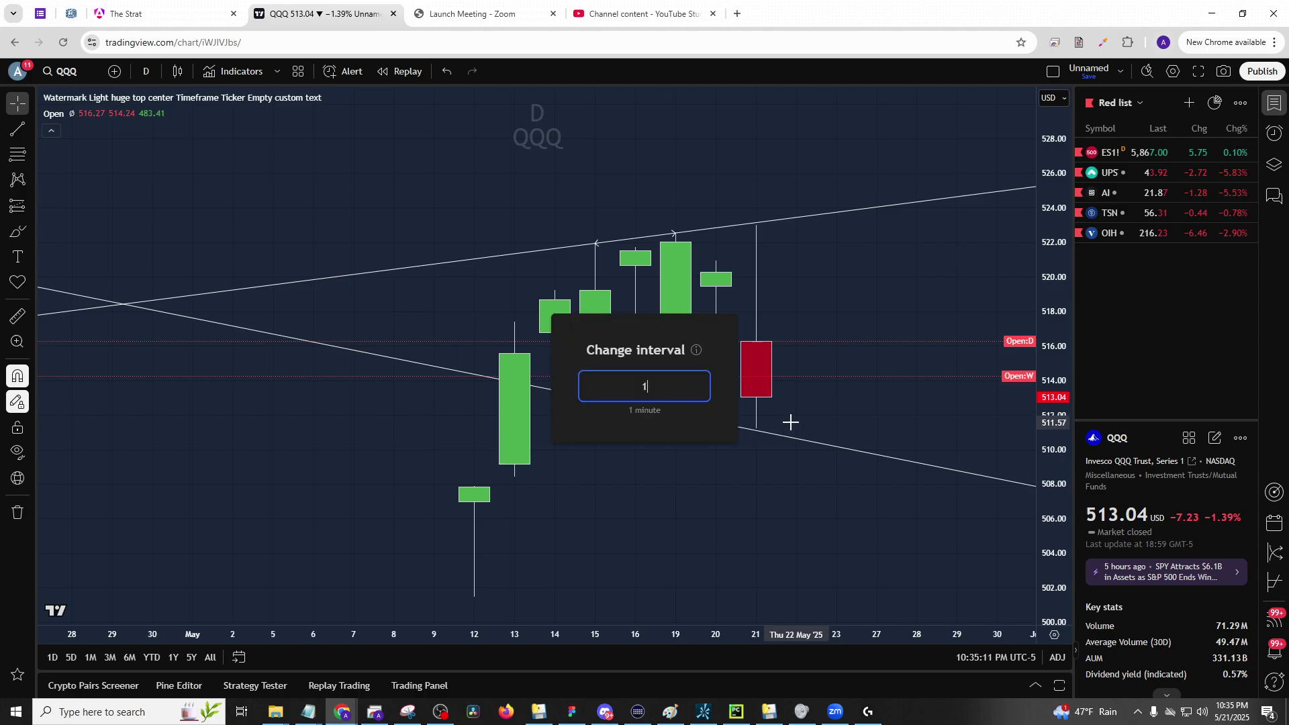
pyautogui.press('Return')
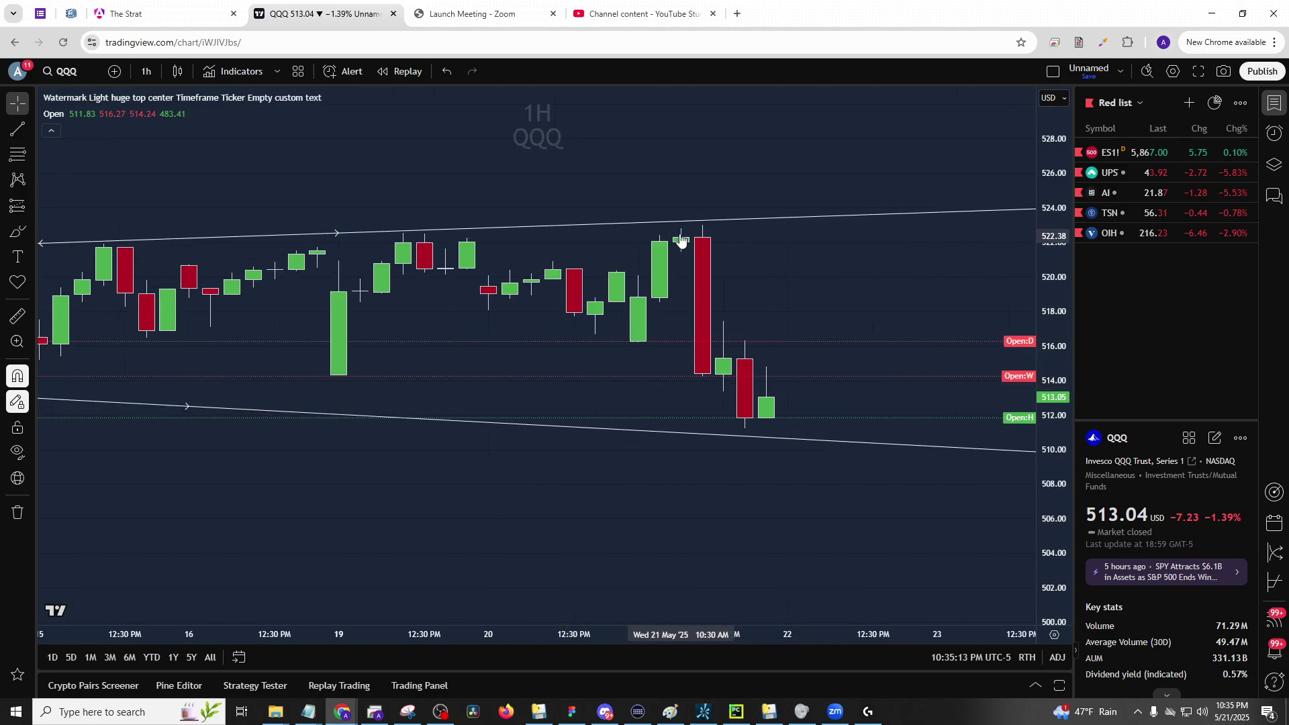
pyautogui.moveTo(630, 326); pyautogui.dragTo(699, 282)
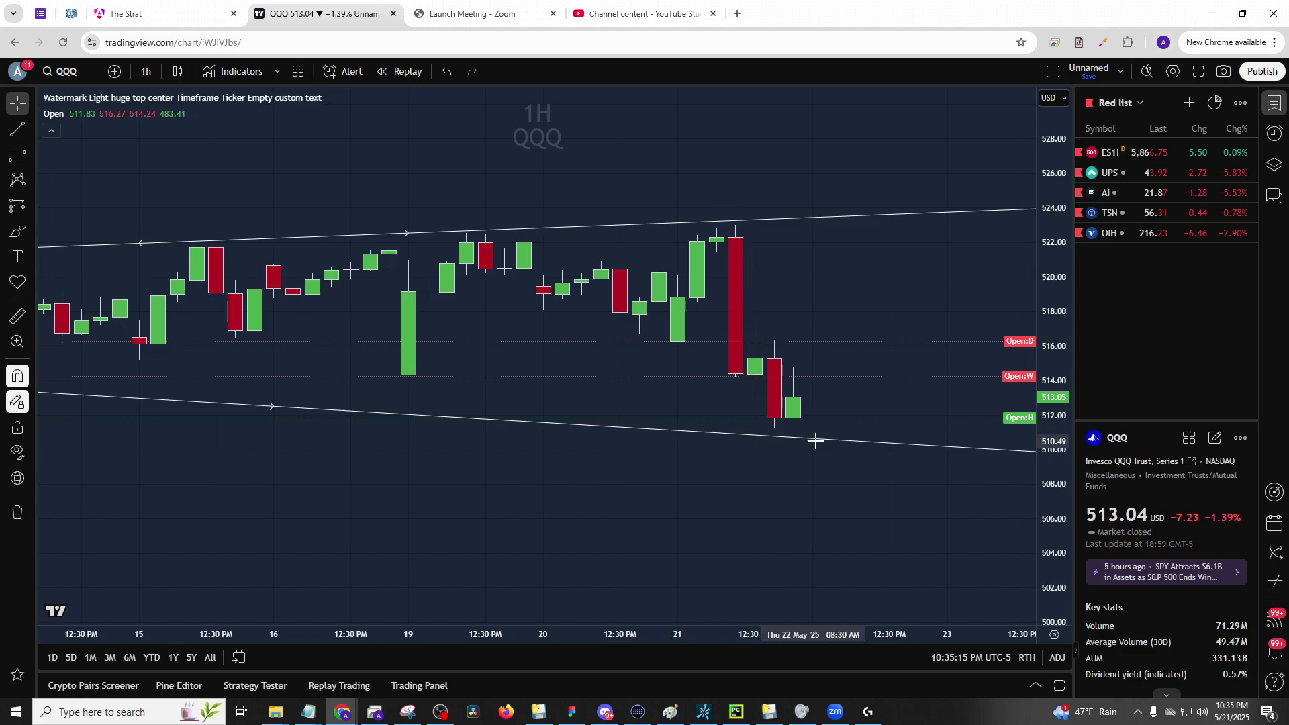
# - Load DIA and set it back to daily candles
pyautogui.write('DIA')
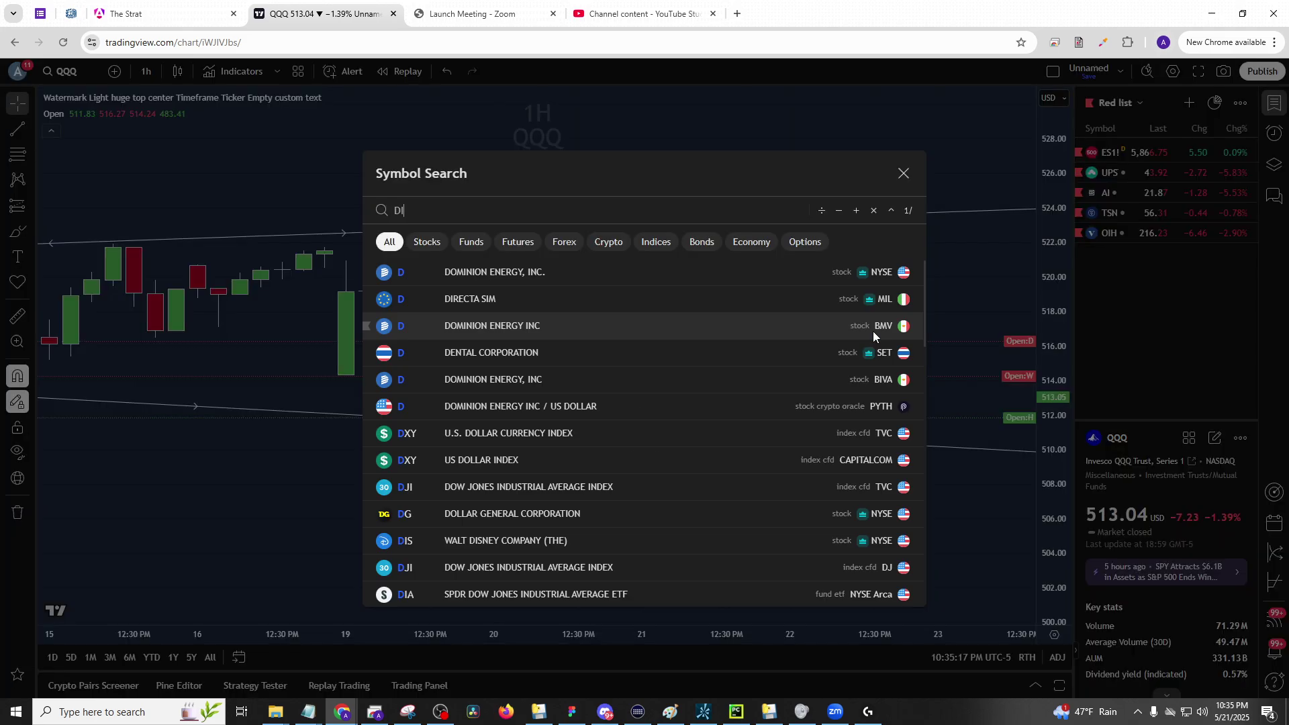
pyautogui.press('Return')
pyautogui.write('1d')
pyautogui.press('Return')
pyautogui.scroll(3, 950, 481)
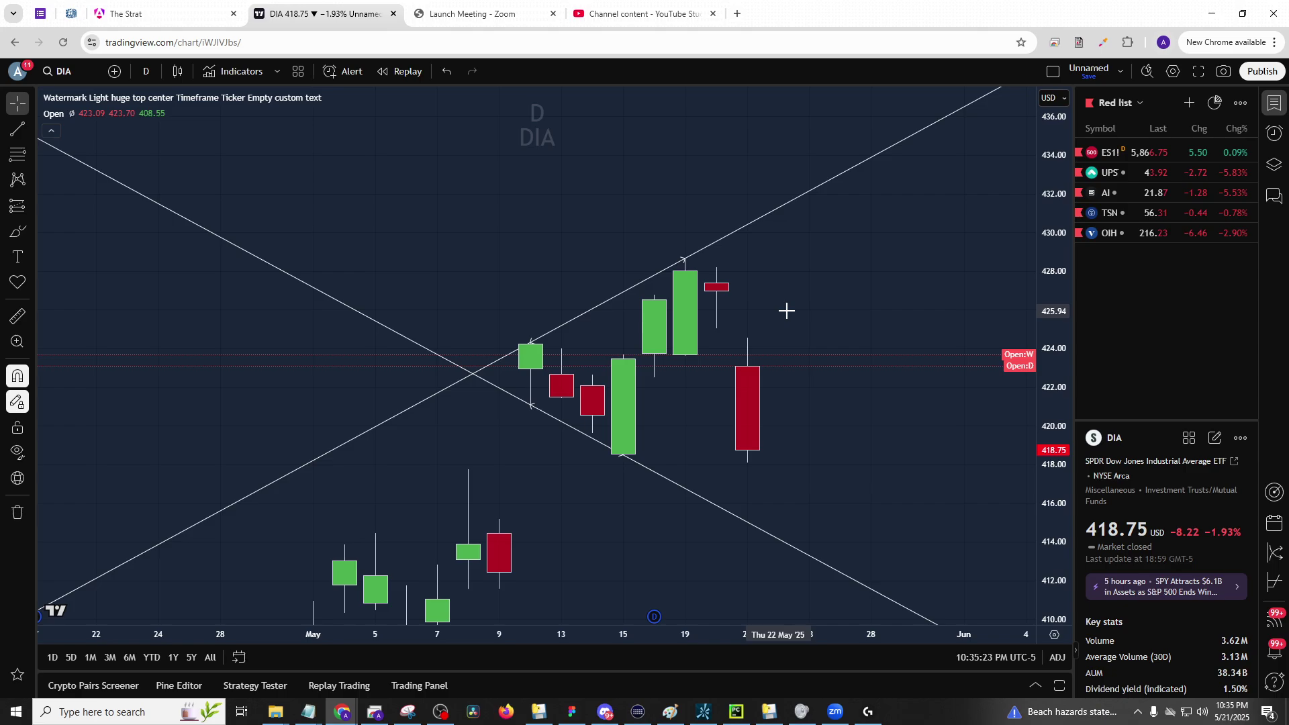
# - On IWM, delete the 209.09 horizontal line, stretch the price scale, then go to StratAlerts
pyautogui.write('IWM')
pyautogui.press('Return')
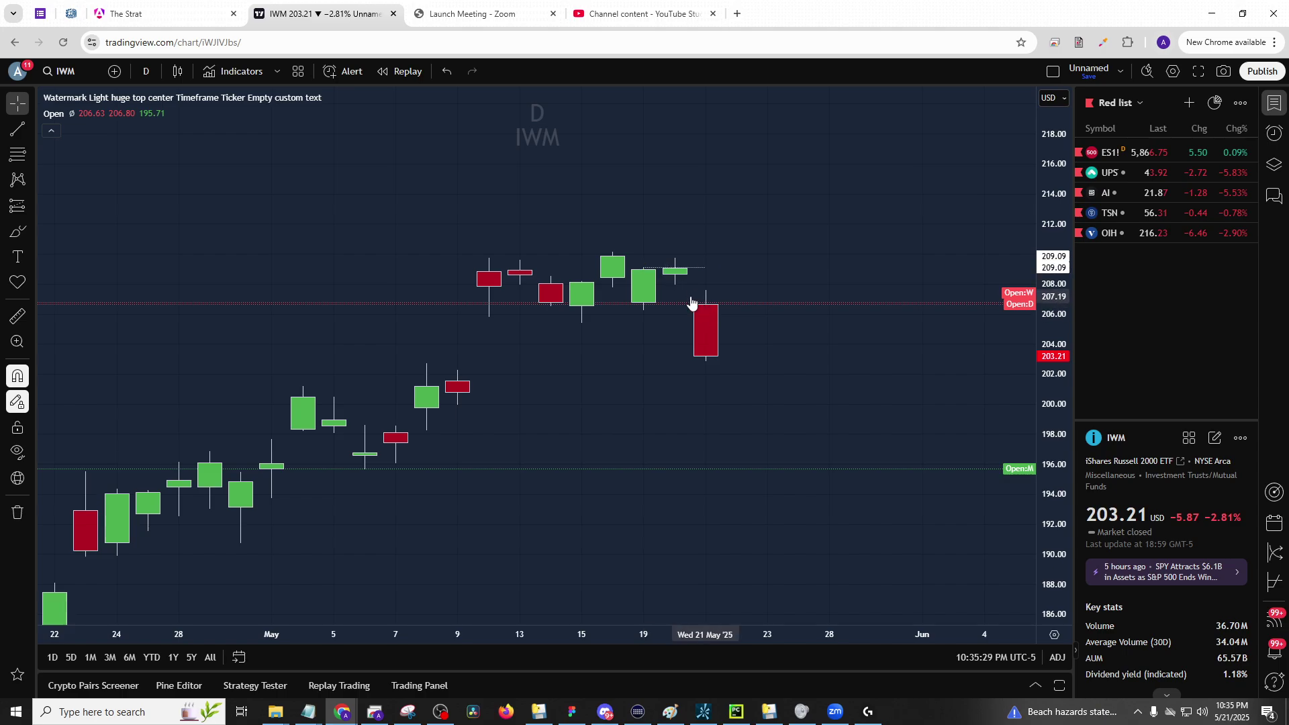
pyautogui.rightClick(752, 282)
pyautogui.click(842, 505)
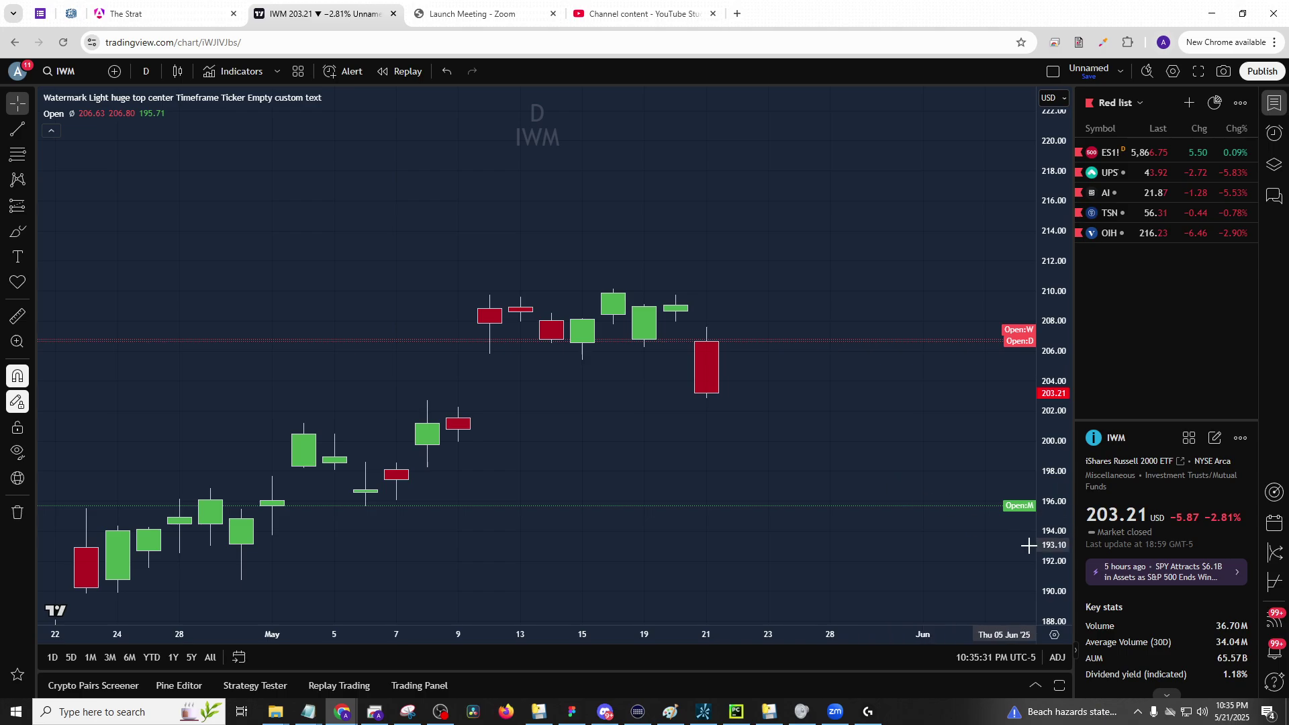
pyautogui.moveTo(1028, 541)
pyautogui.mouseDown()
pyautogui.moveTo(964, 440)
pyautogui.moveTo(661, 319)
pyautogui.mouseUp()
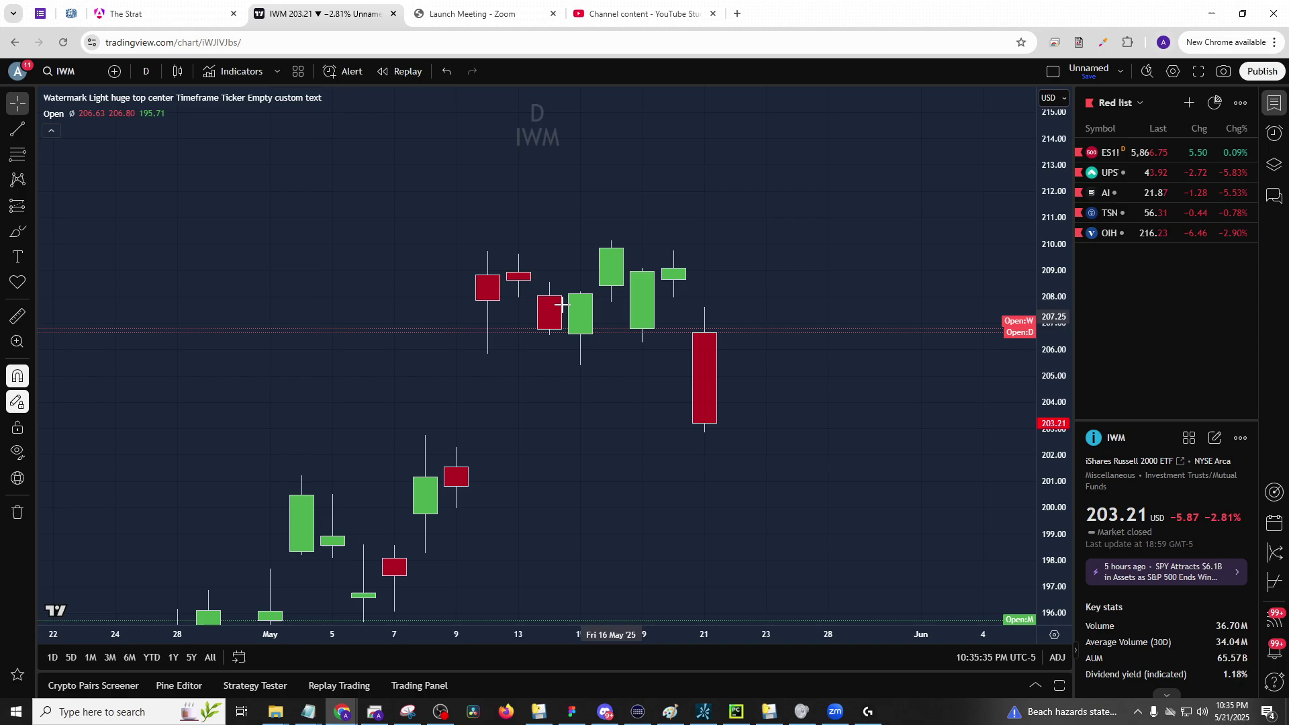
pyautogui.click(198, 20)
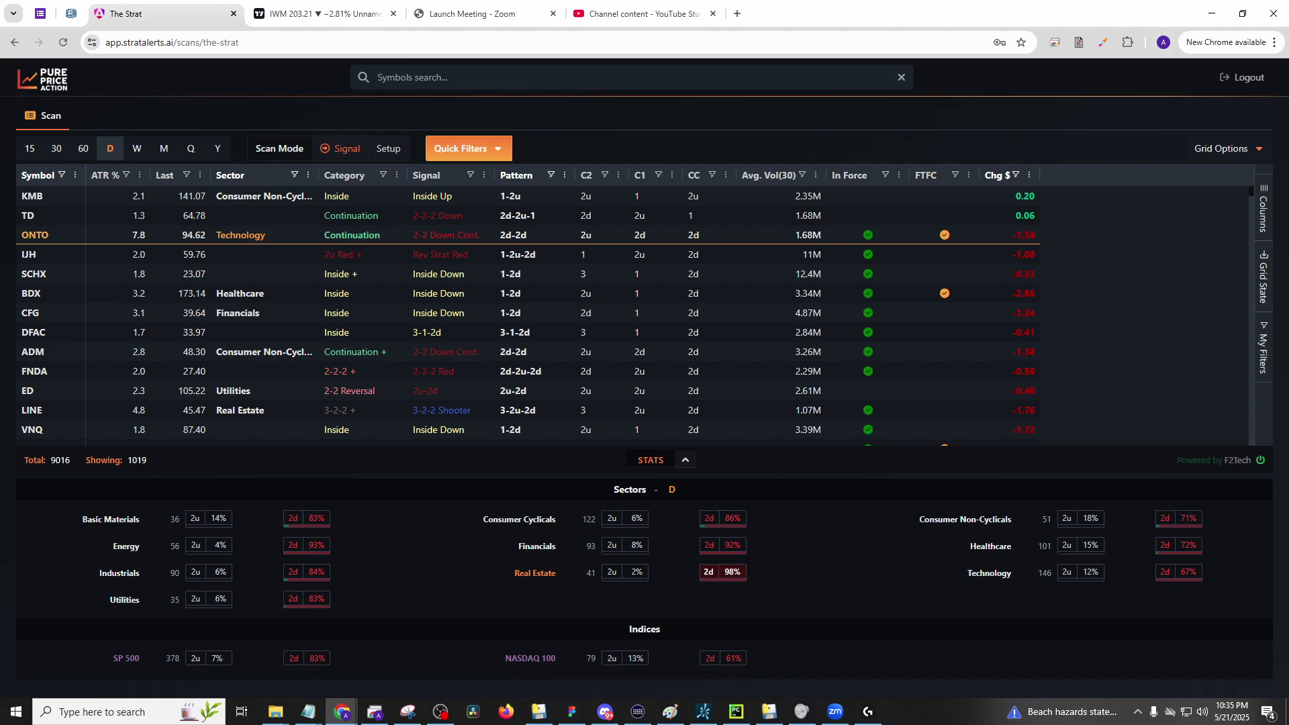
# - Bring Discord's premium-chat search results for 'daily' in front of the scanner
pyautogui.click(605, 712)
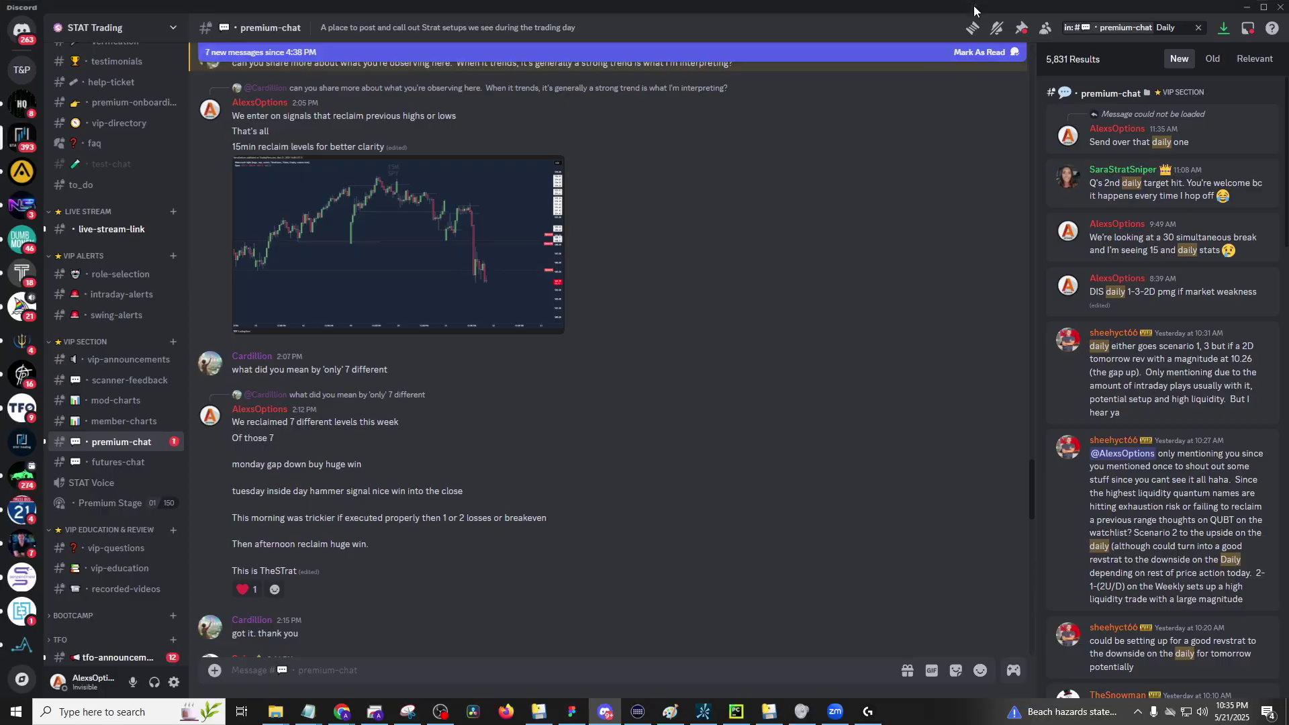
# - Open the 11:35 AM daily message, enlarge its Sectors stats screenshot, then switch to ChatGPT
pyautogui.click(1264, 117)
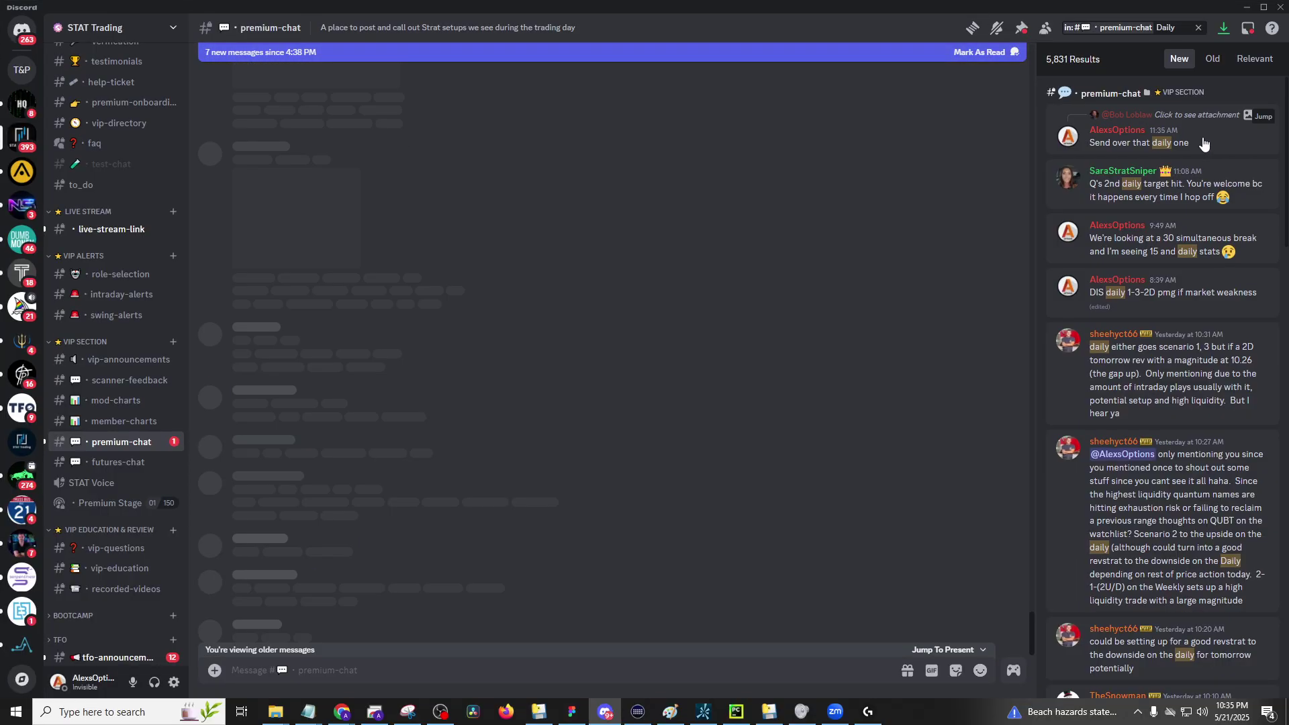
pyautogui.click(457, 443)
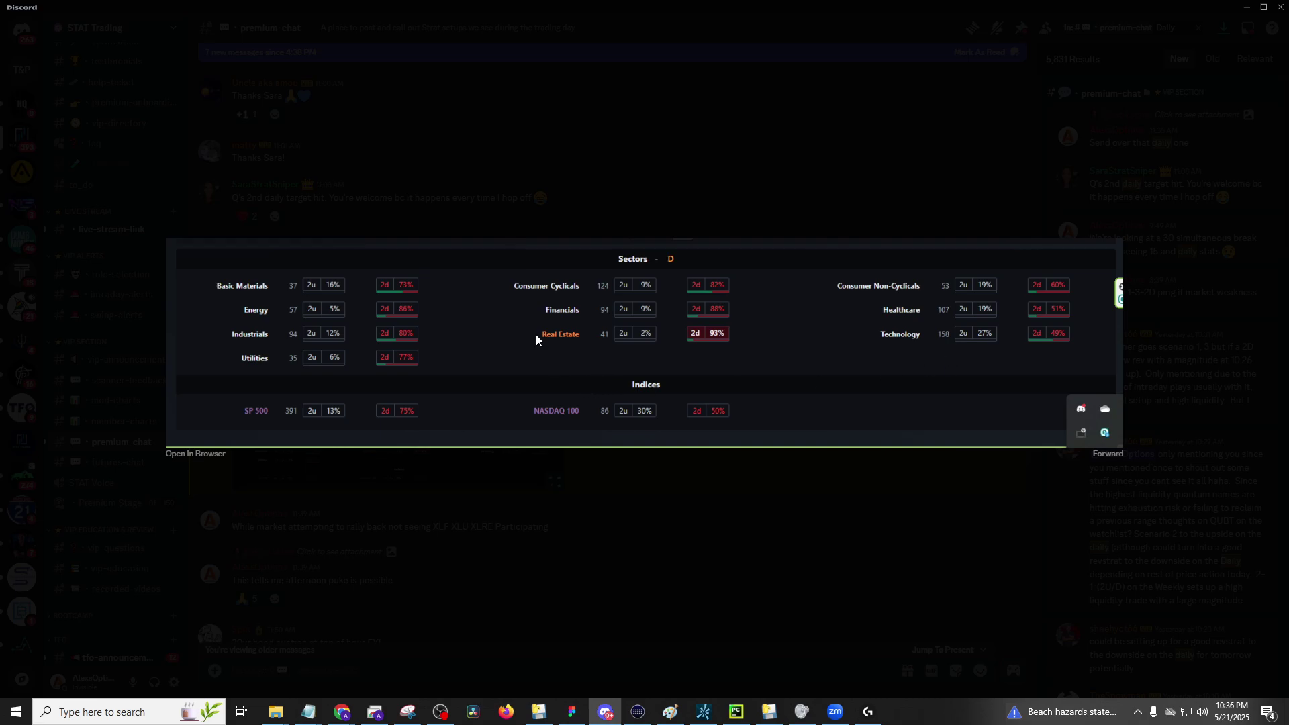
pyautogui.hotkey('alt', 'Tab')
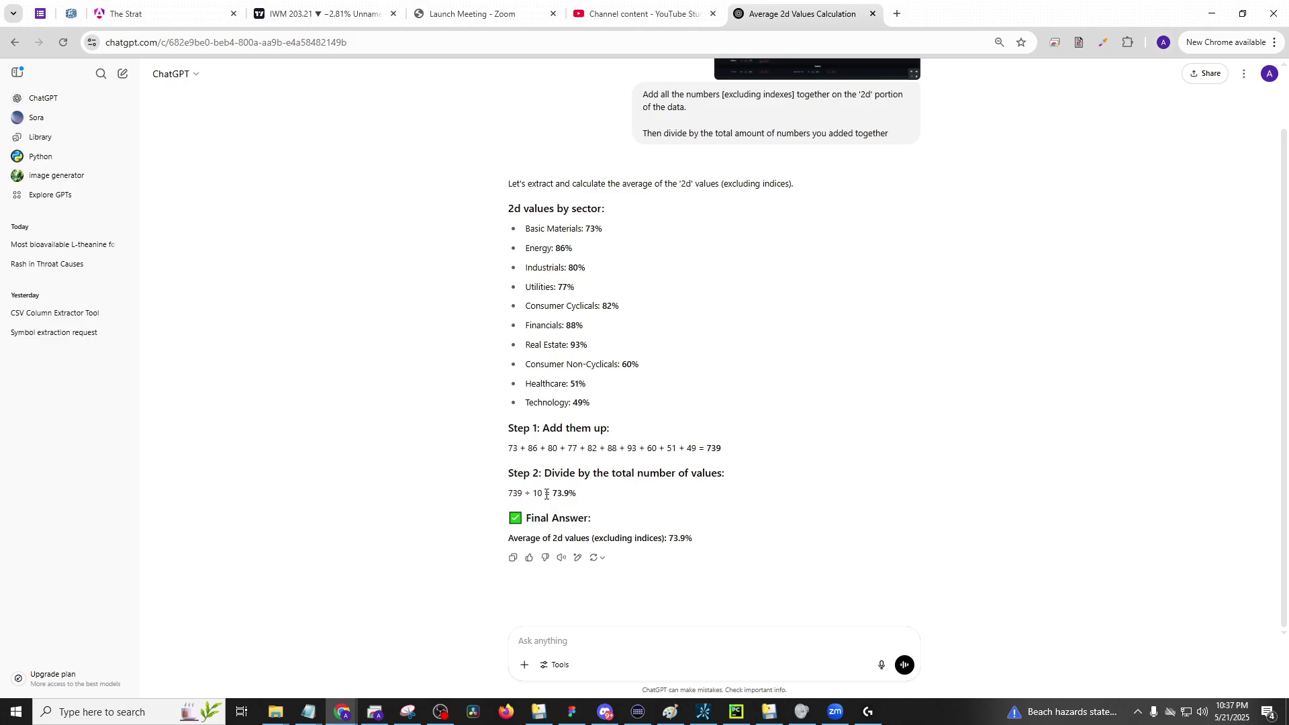
# - Highlight ChatGPT's 73.9% average answer, then return to the StratAlerts scan page
pyautogui.moveTo(698, 539); pyautogui.dragTo(670, 541)
pyautogui.click(689, 548)
pyautogui.click(149, 15)
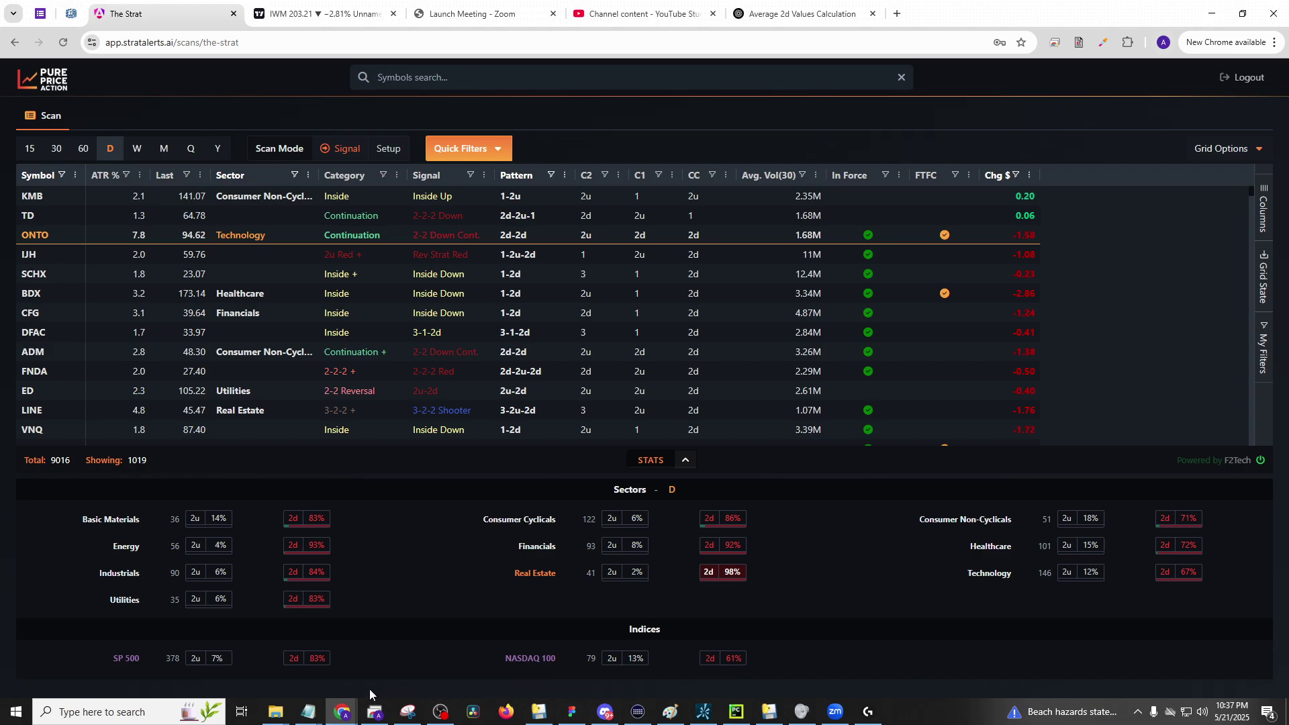
# - View the enlarged Sectors stats screenshot in Discord, then close it and minimize Discord
pyautogui.click(600, 708)
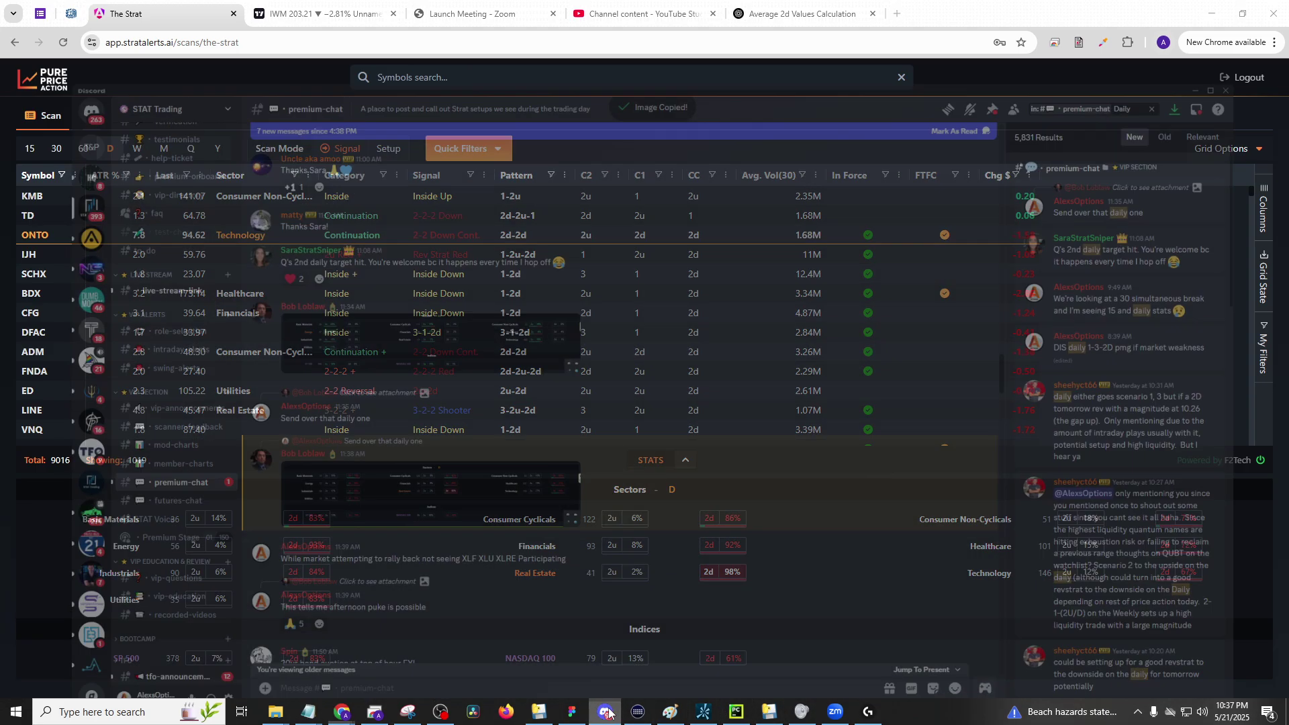
pyautogui.click(516, 423)
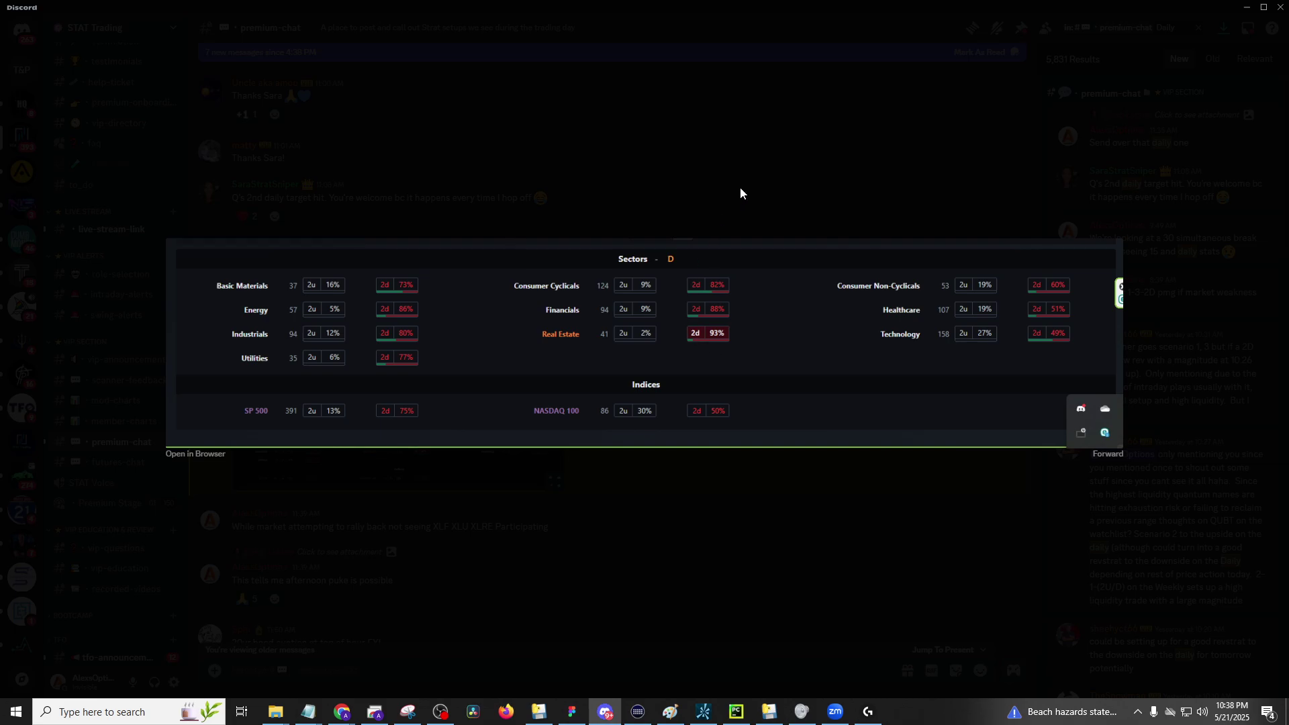
pyautogui.click(933, 168)
pyautogui.click(1247, 7)
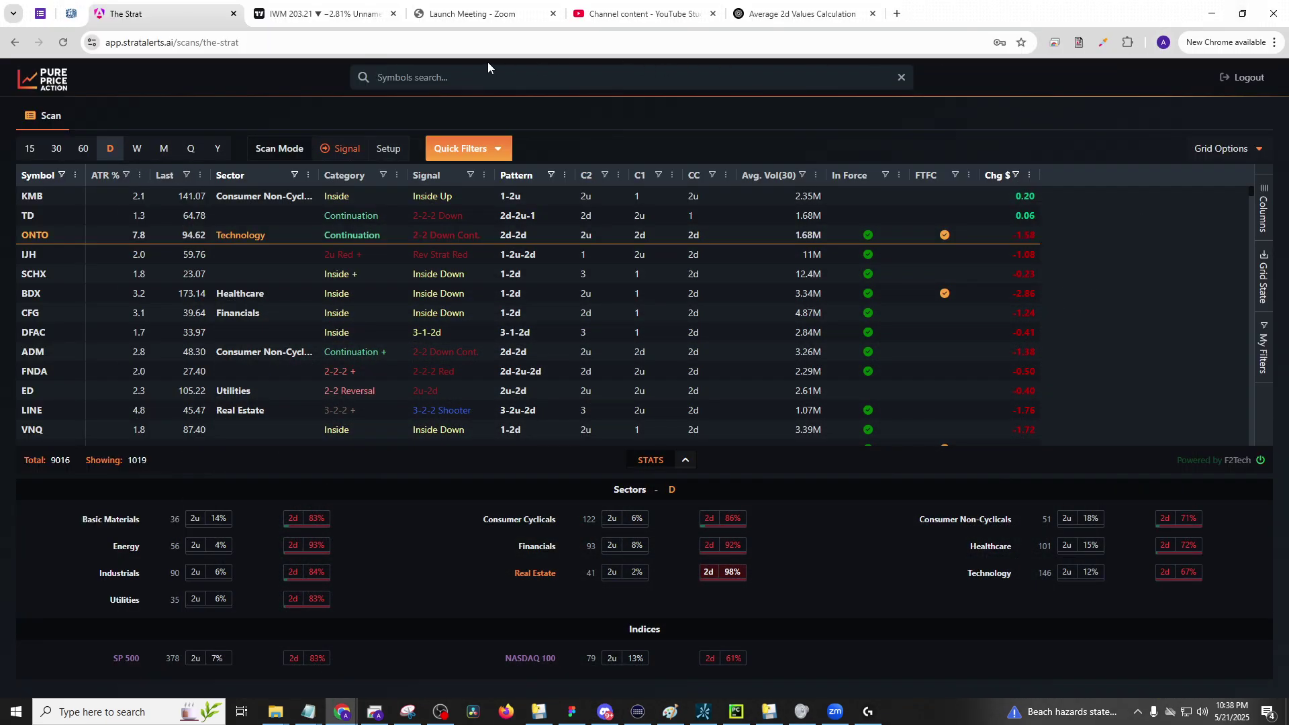
# - Put the IWM chart on 30-minute candles and zoom out
pyautogui.click(322, 13)
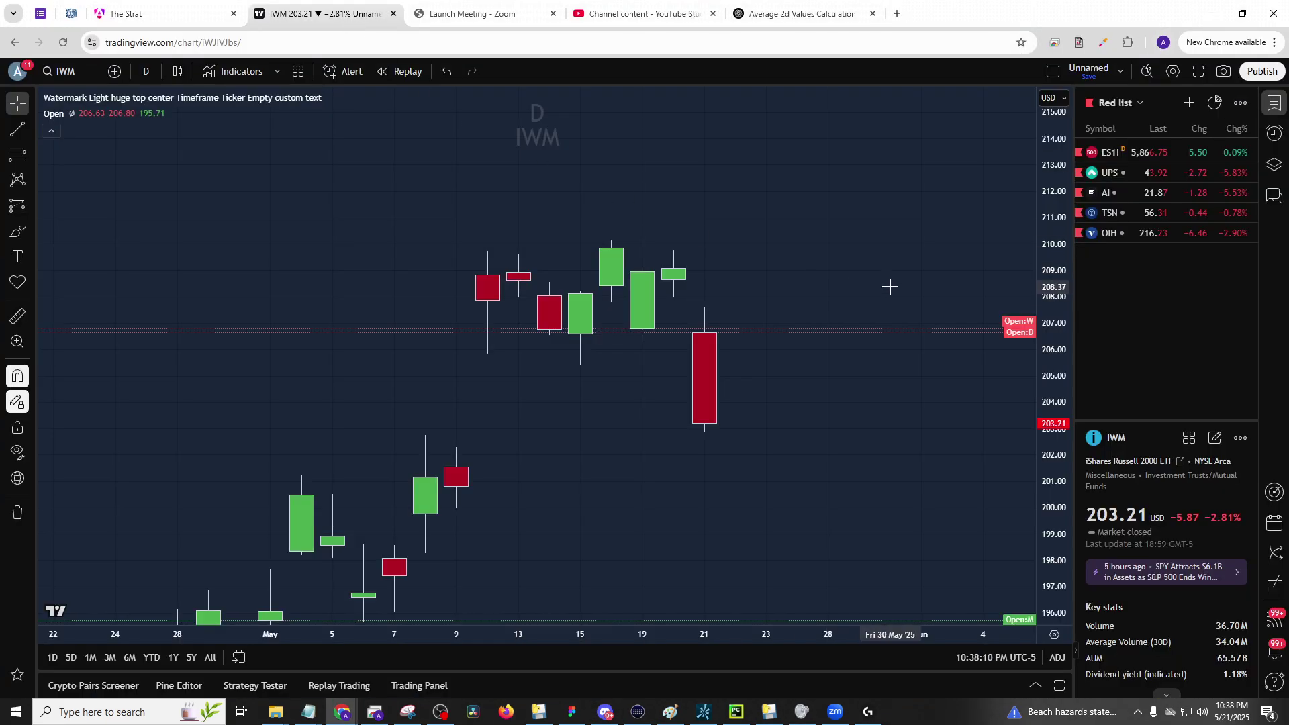
pyautogui.write('30')
pyautogui.press('Return')
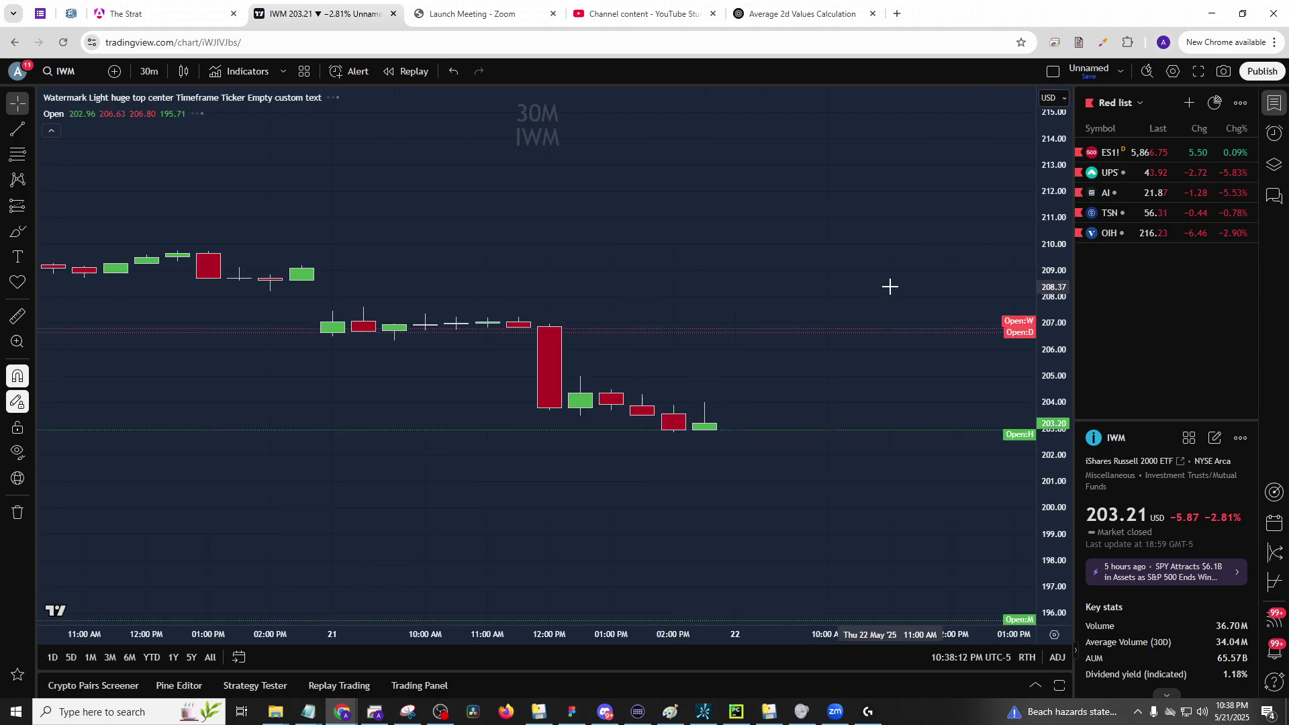
pyautogui.scroll(-3, 873, 329)
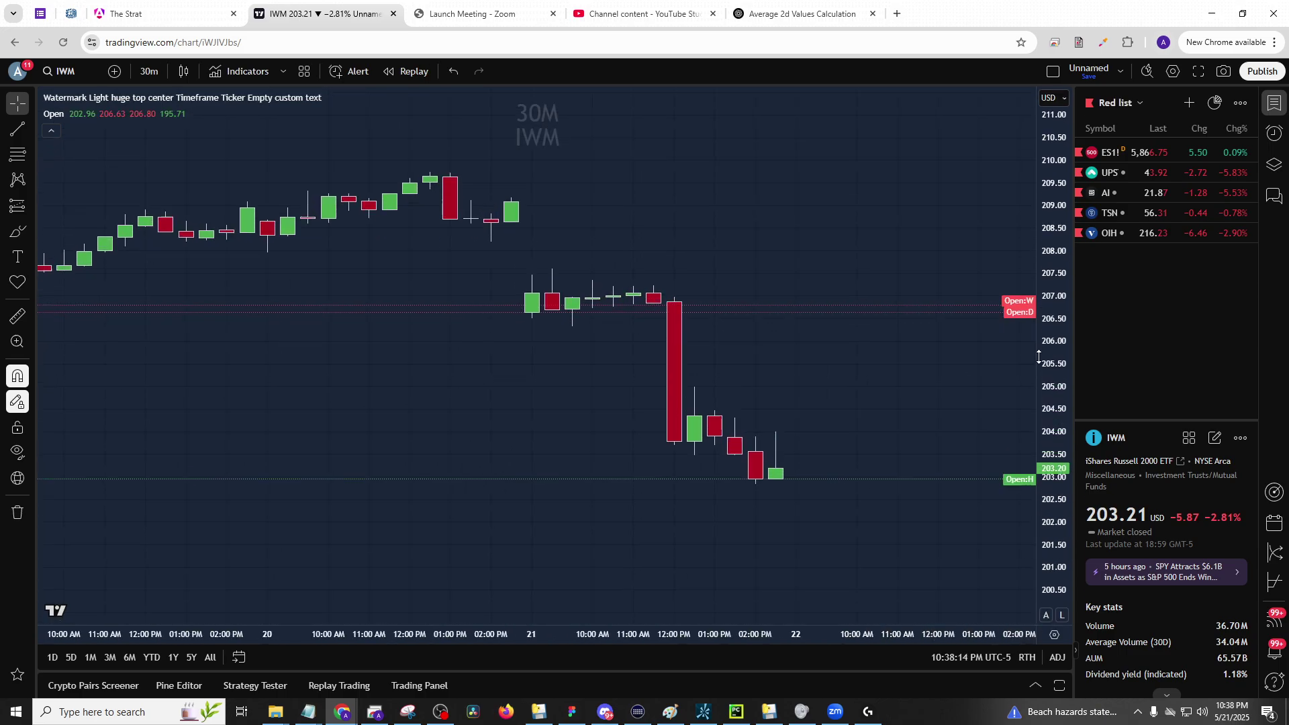
pyautogui.hscroll(-2, 770, 332)
# - Measure IWM's -4.50 (-2.17%) drop to the latest candle, then load SPY
pyautogui.keyDown('shift'); pyautogui.click(555, 289); pyautogui.keyUp('shift')
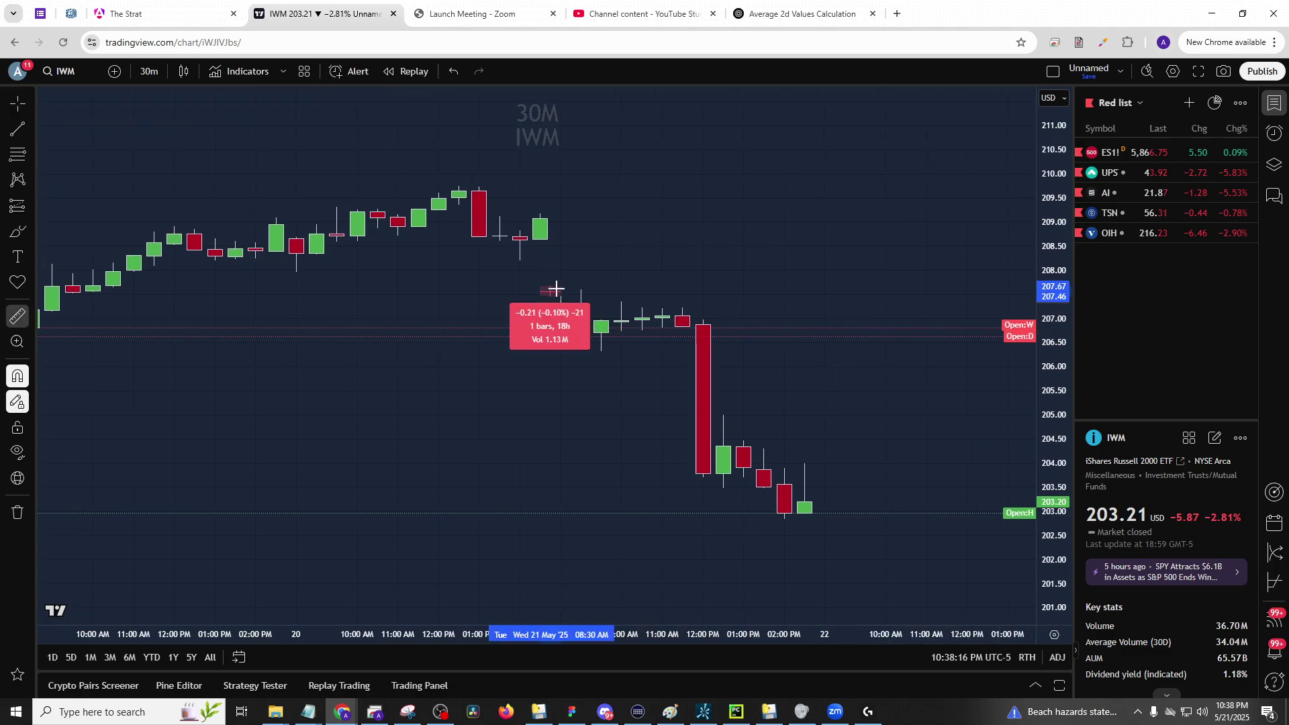
pyautogui.click(561, 297)
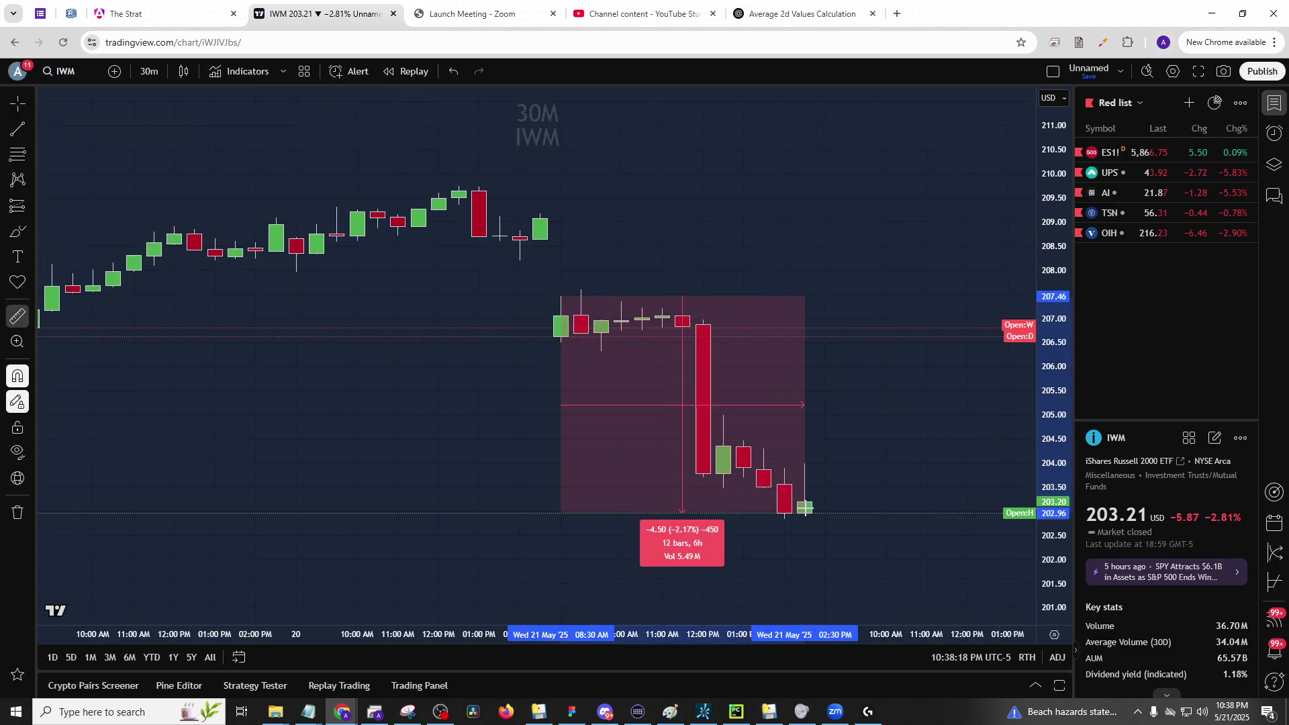
pyautogui.click(805, 508)
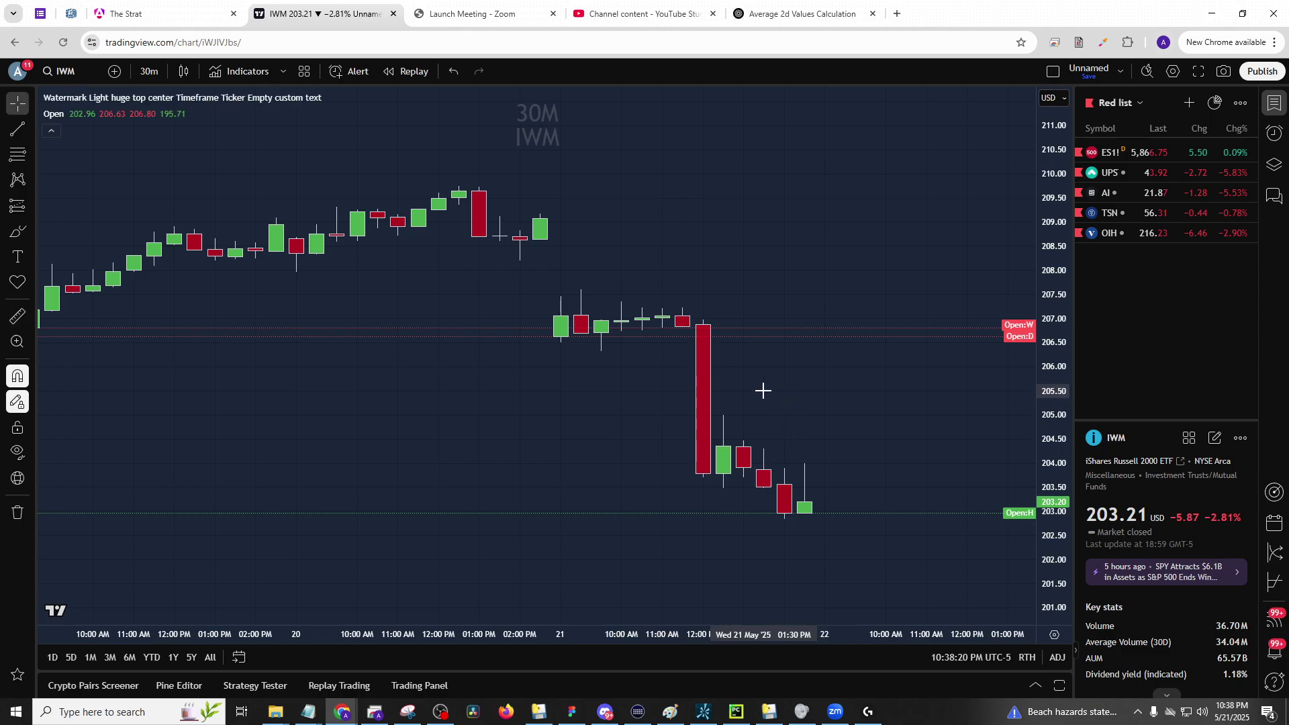
pyautogui.write('SPY')
pyautogui.press('Return')
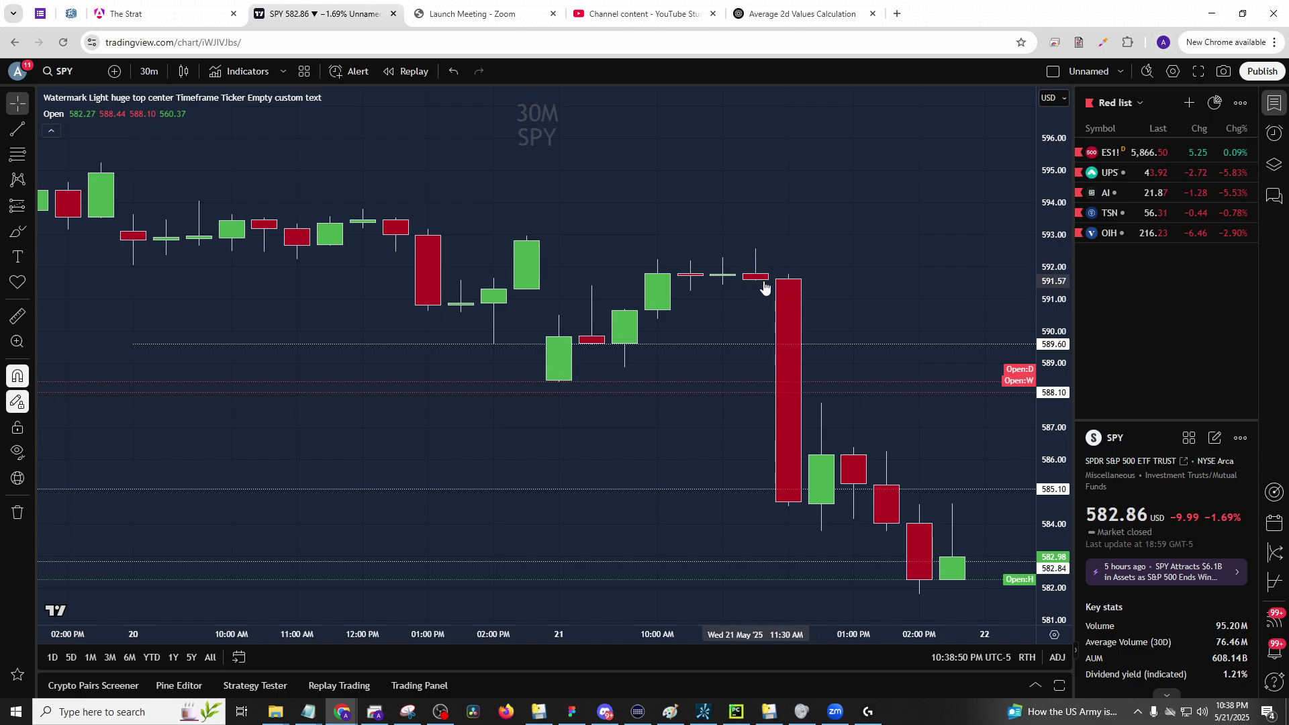
# - Draw a horizontal level line near 591.42 on the SPY chart
pyautogui.scroll(-5, 759, 280)
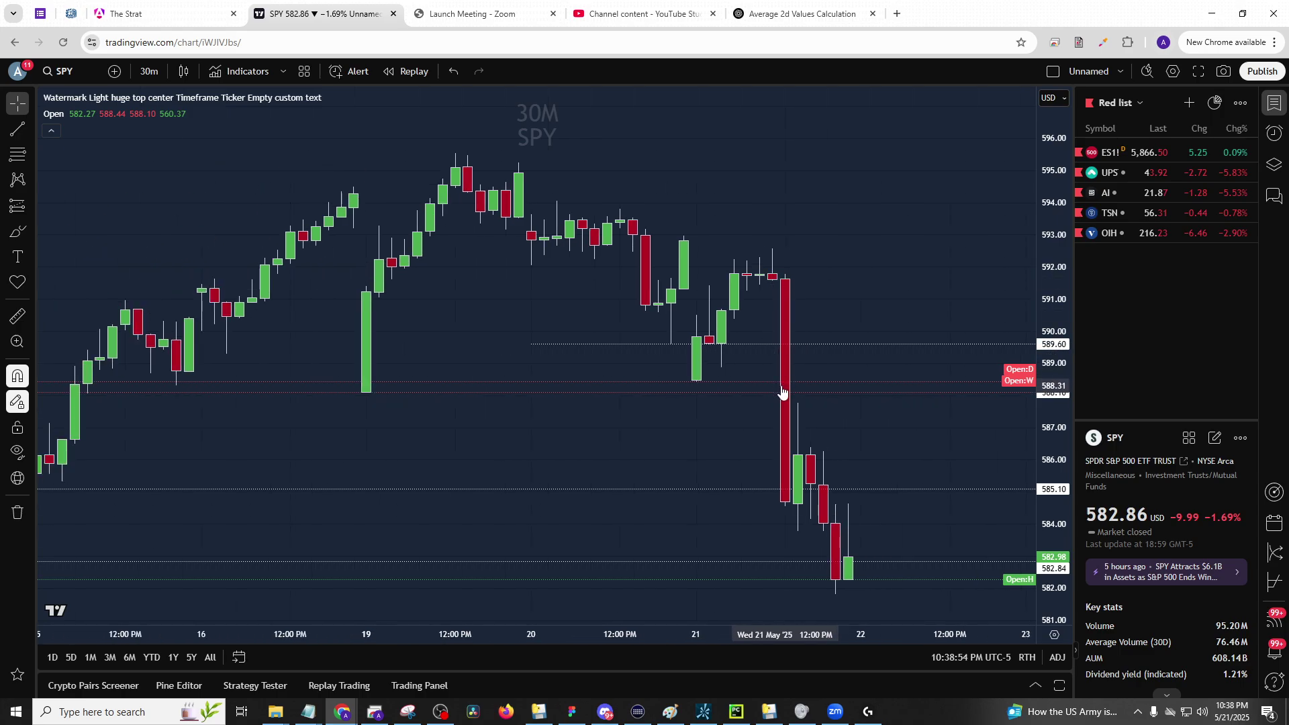
pyautogui.click(19, 128)
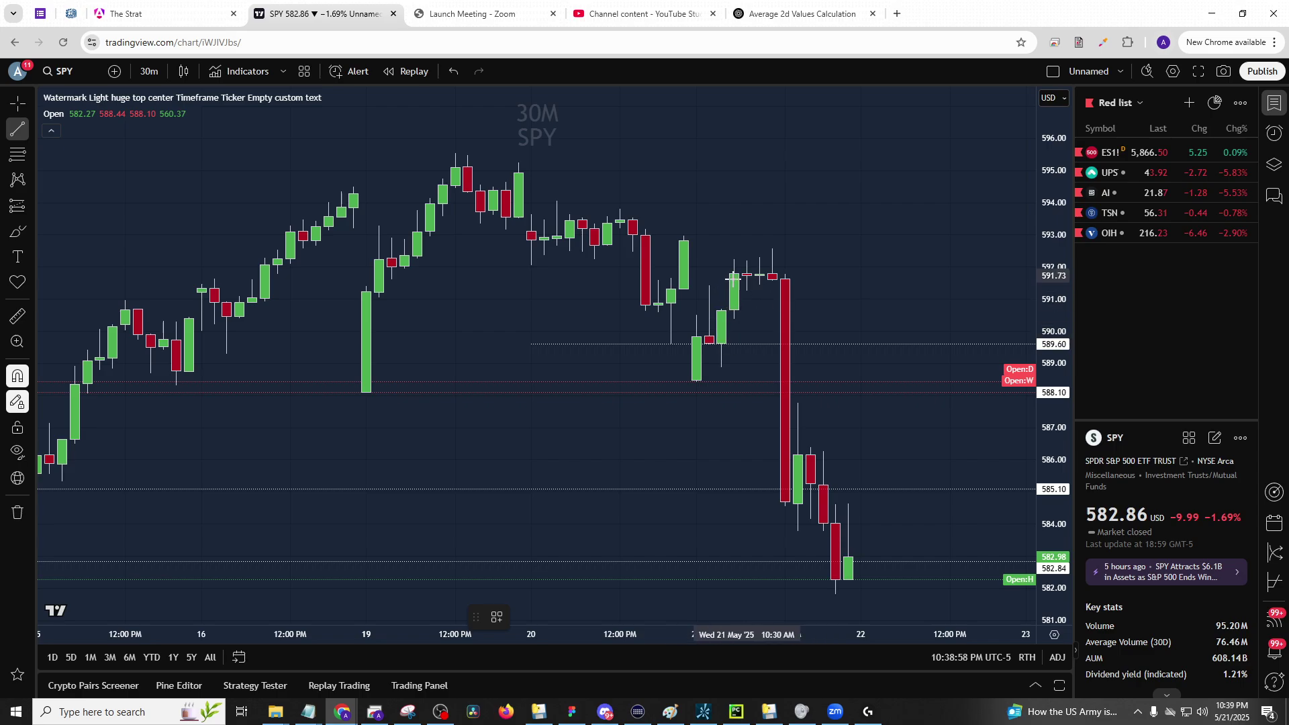
pyautogui.click(727, 319)
pyautogui.click(709, 287)
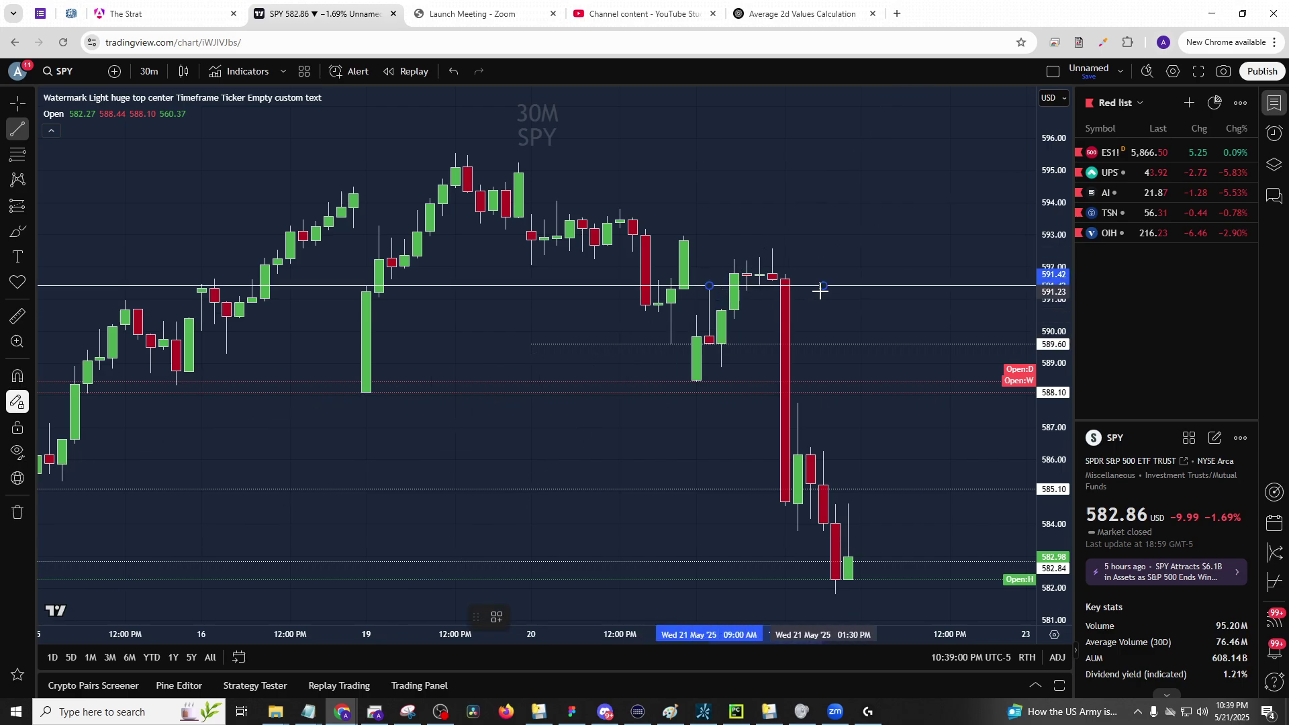
# - Switch SPY to 1-hour candles and select the 591.42 level line
pyautogui.write('1h')
pyautogui.press('Return')
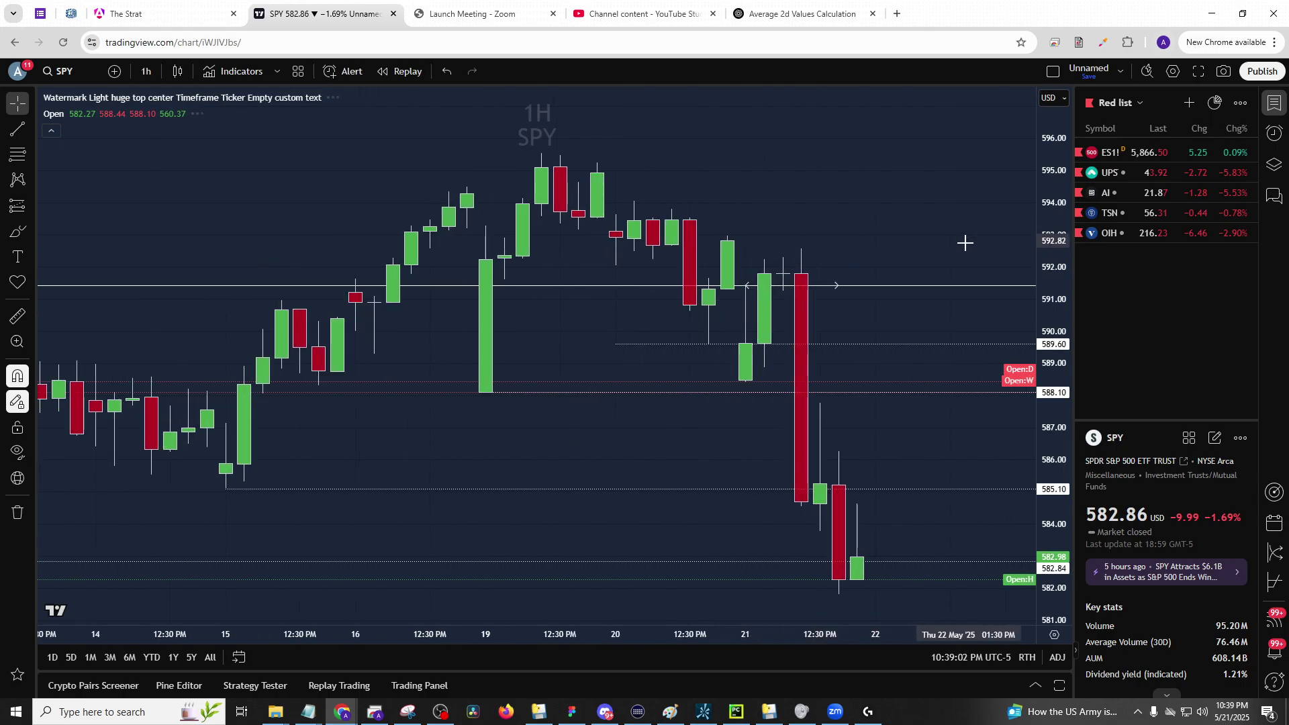
pyautogui.scroll(3, 965, 243)
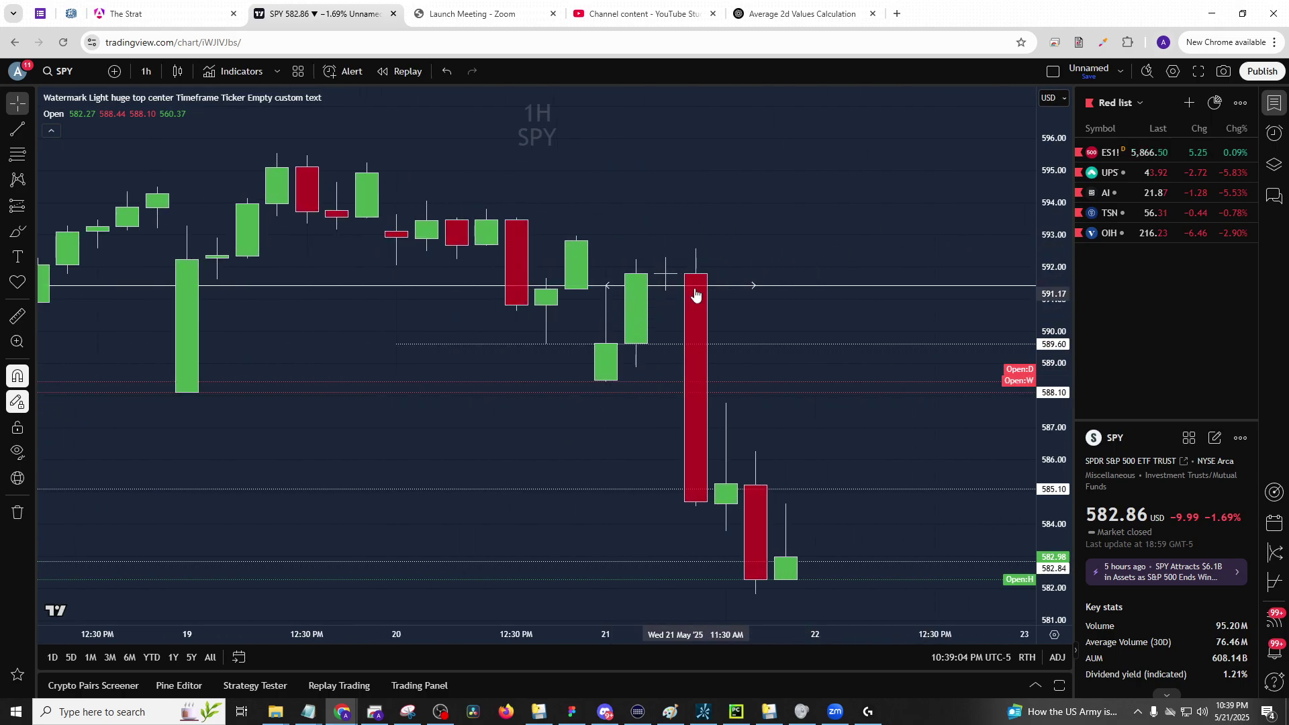
pyautogui.click(698, 289)
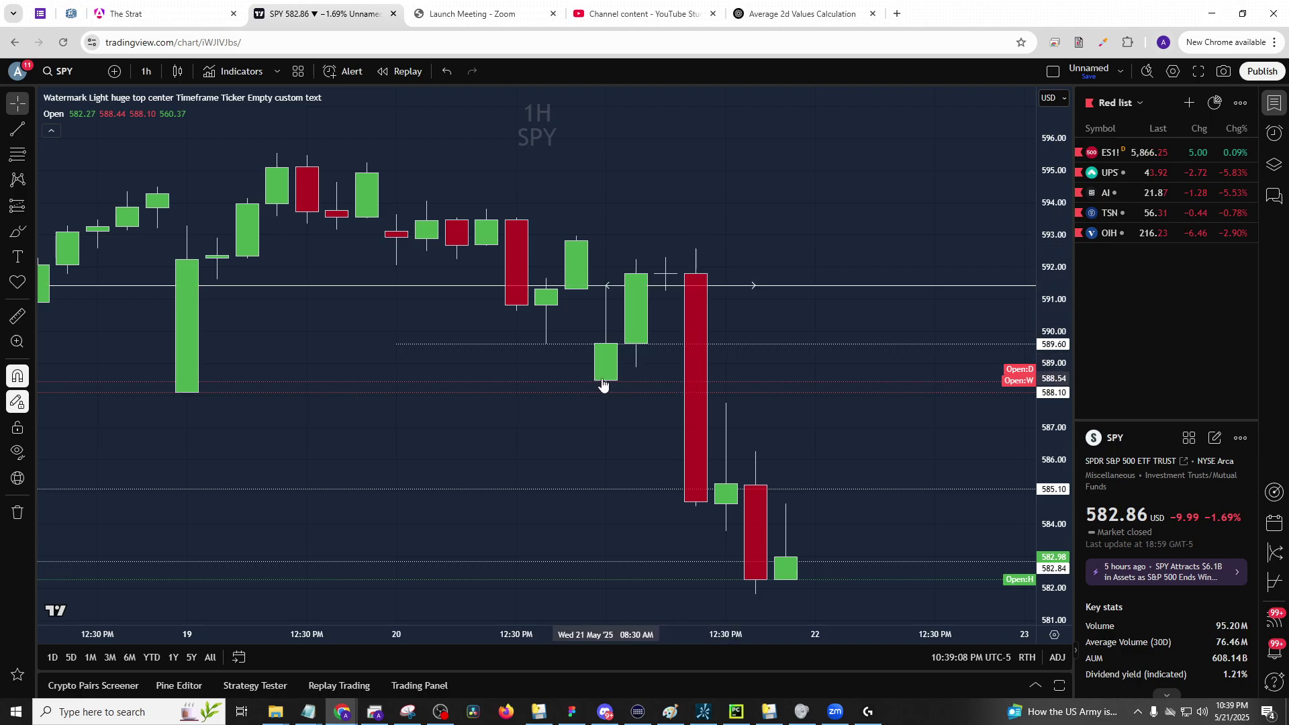
pyautogui.scroll(-3, 608, 384)
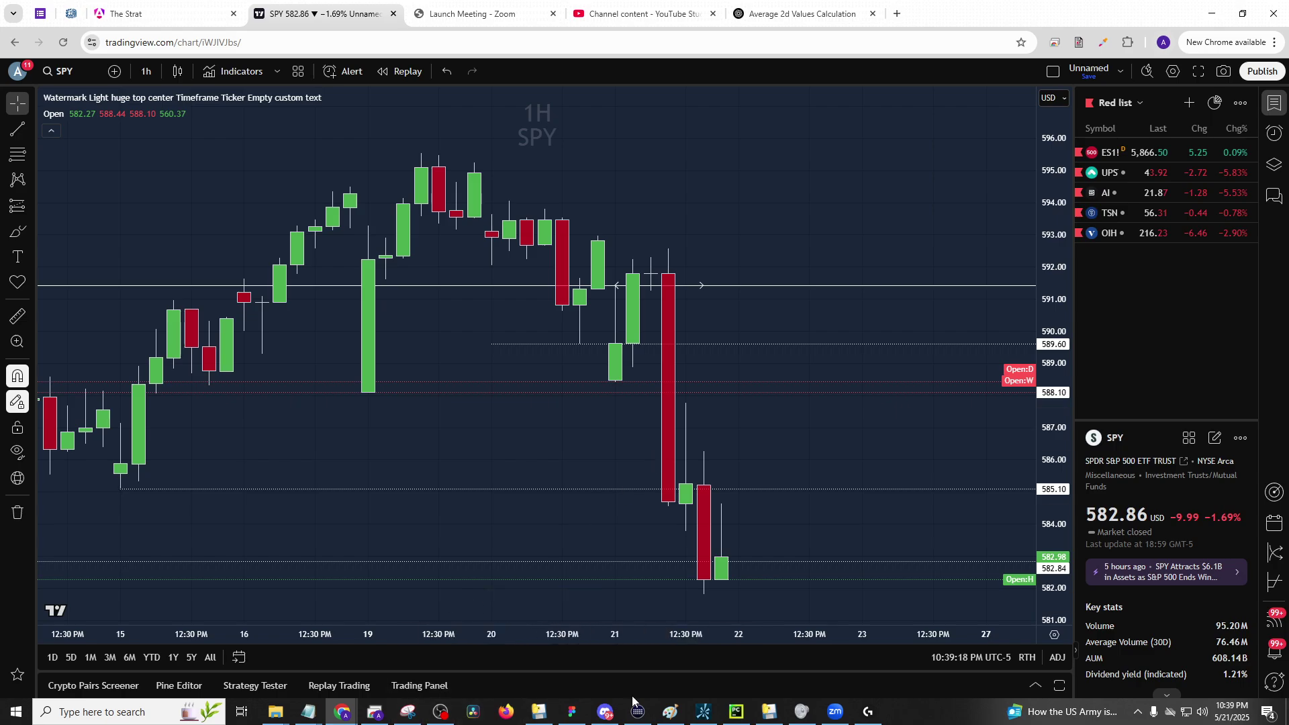
pyautogui.click(605, 712)
pyautogui.scroll(-6, 553, 335)
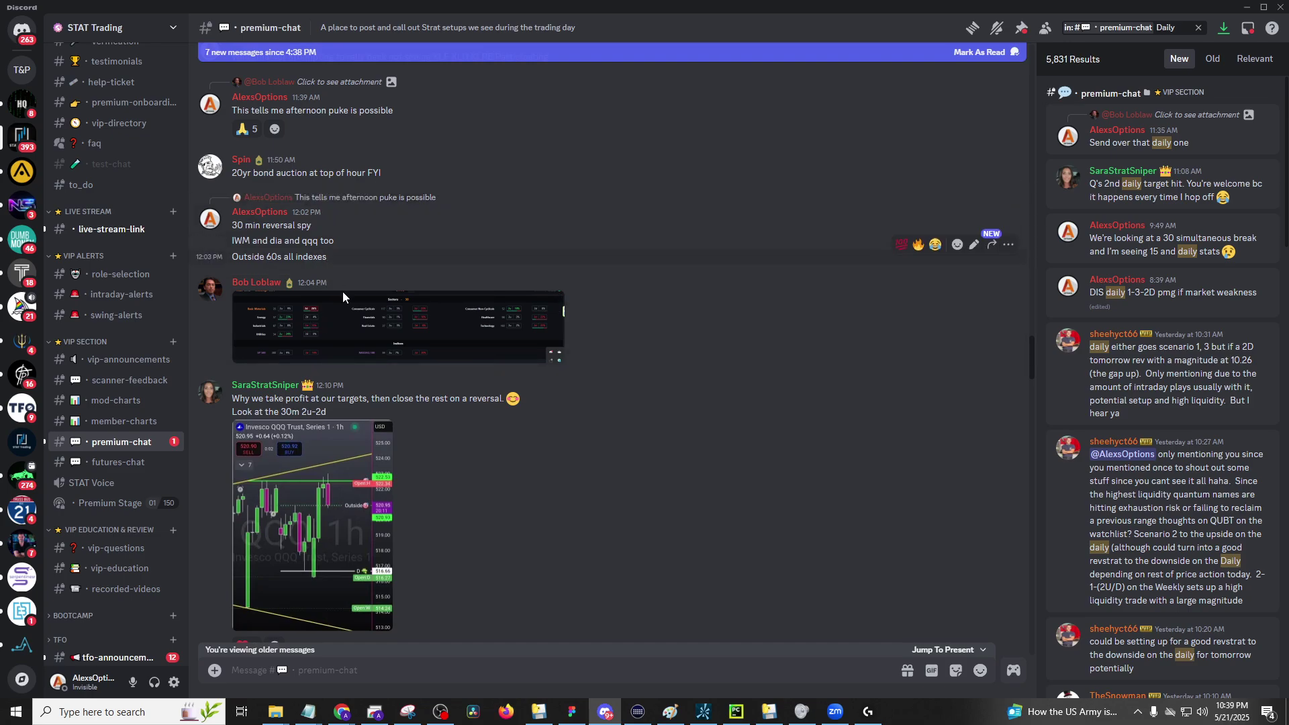
pyautogui.click(552, 302)
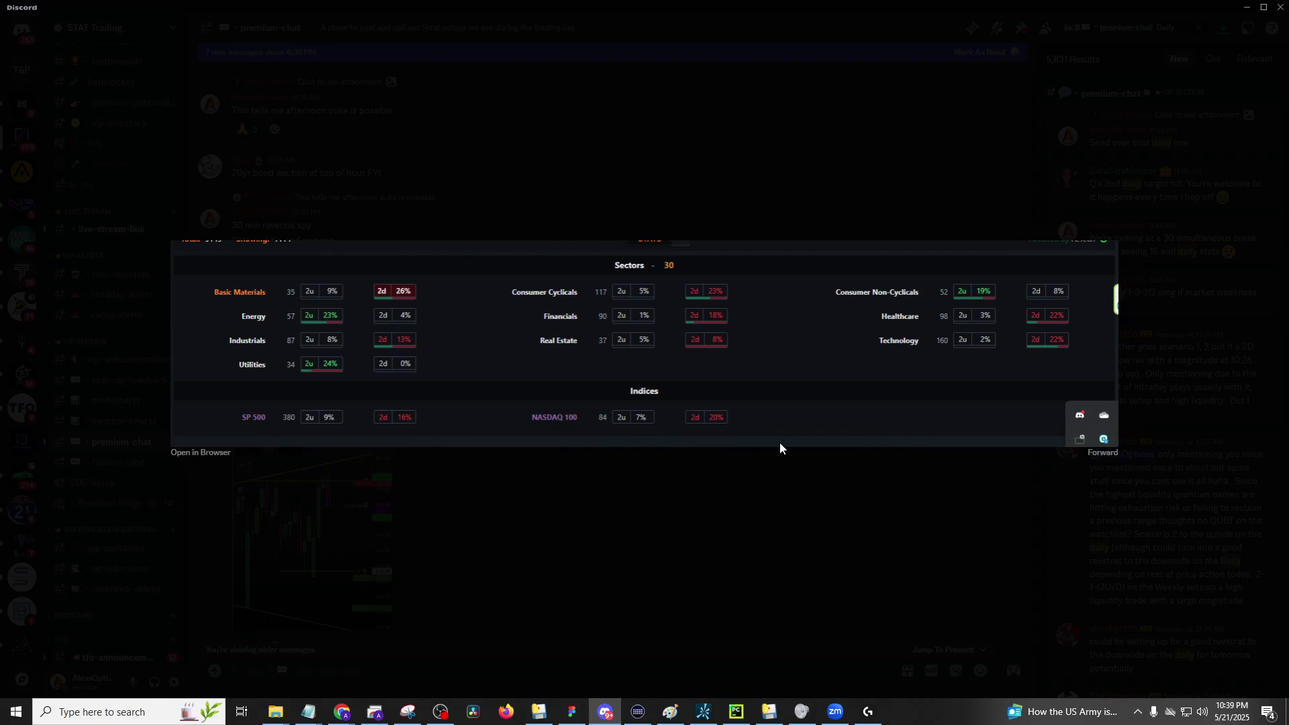
pyautogui.press('Escape')
pyautogui.scroll(-10, 493, 237)
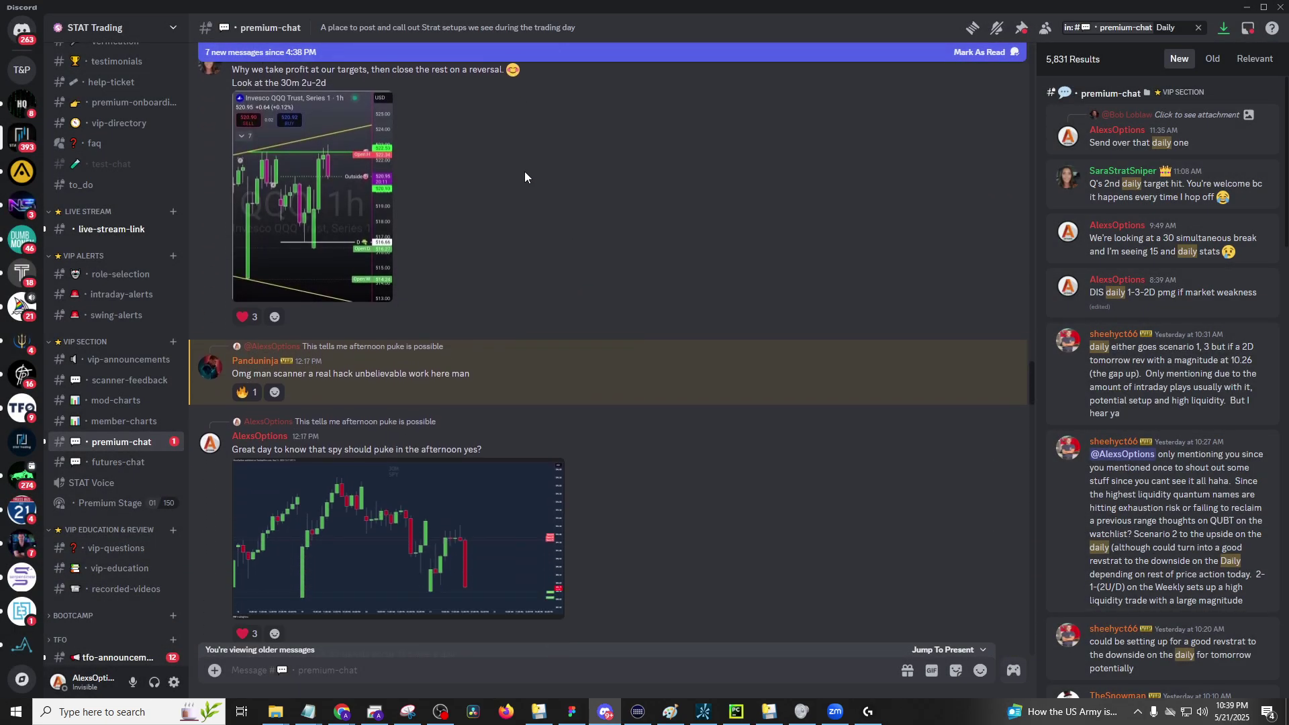
pyautogui.scroll(-15, 514, 158)
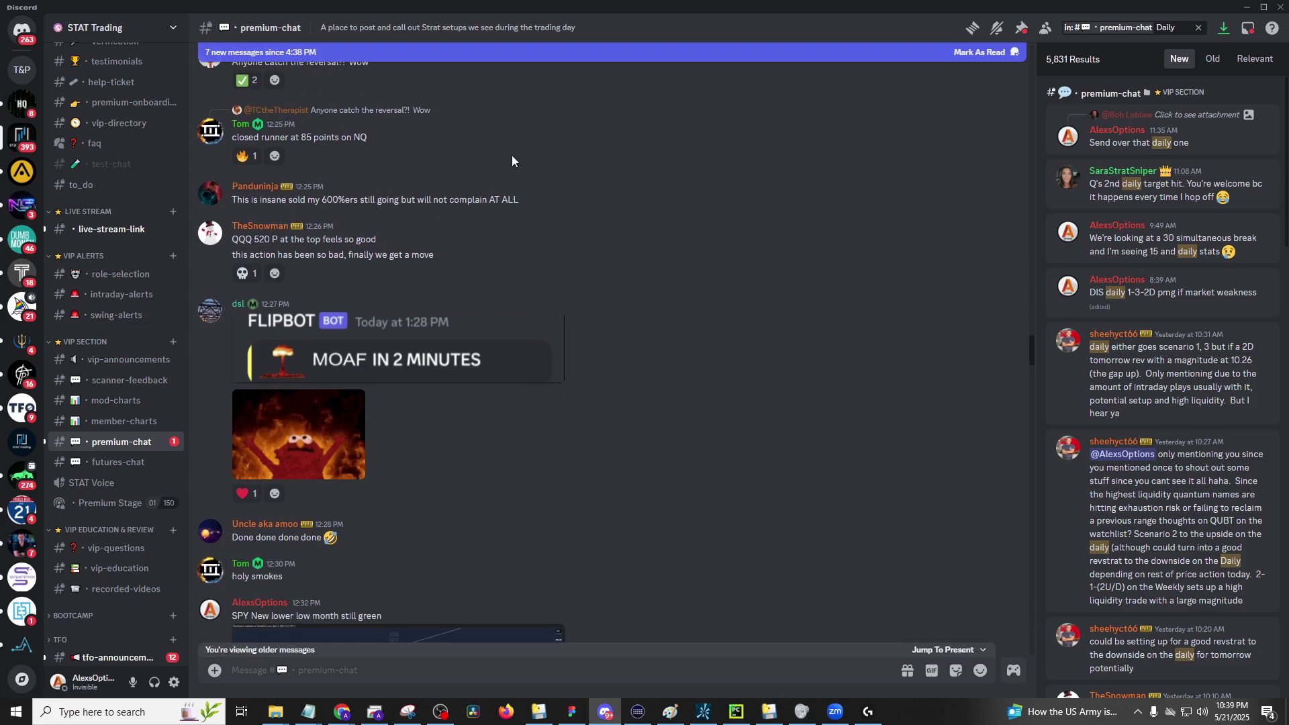
pyautogui.scroll(-15, 512, 161)
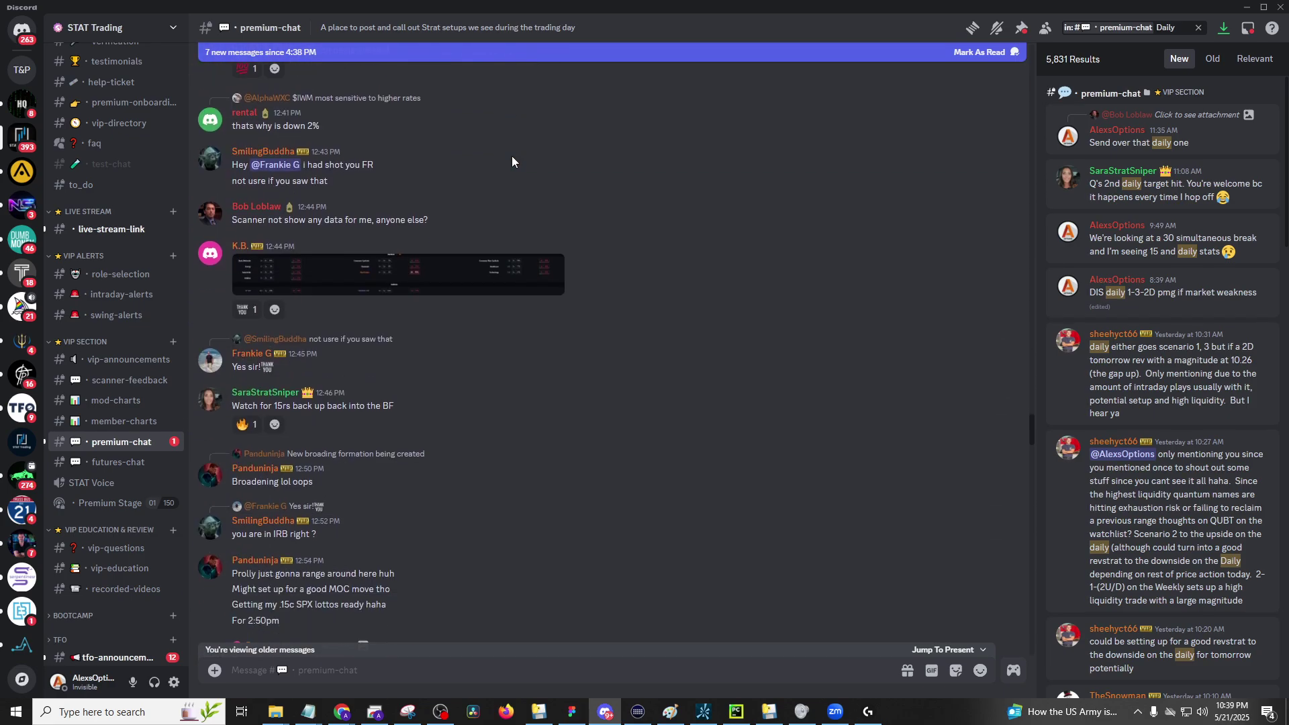
pyautogui.click(384, 282)
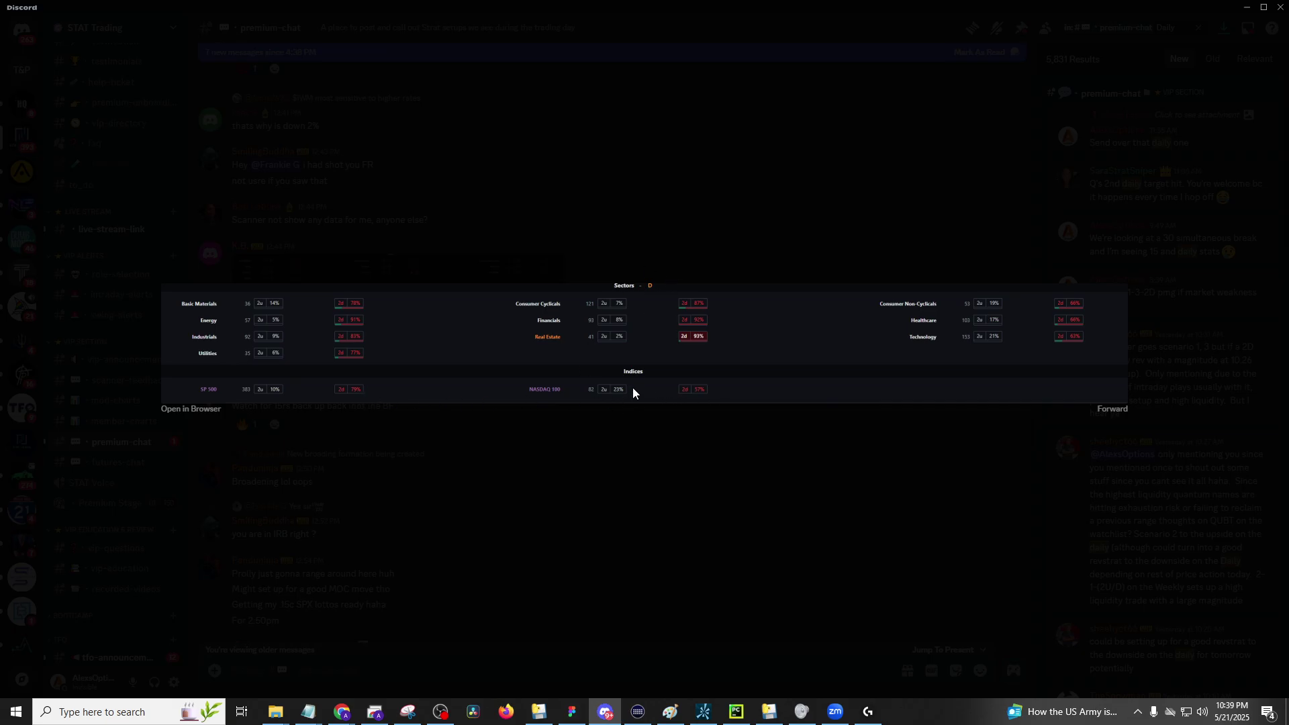
pyautogui.press('Escape')
pyautogui.scroll(-8, 436, 211)
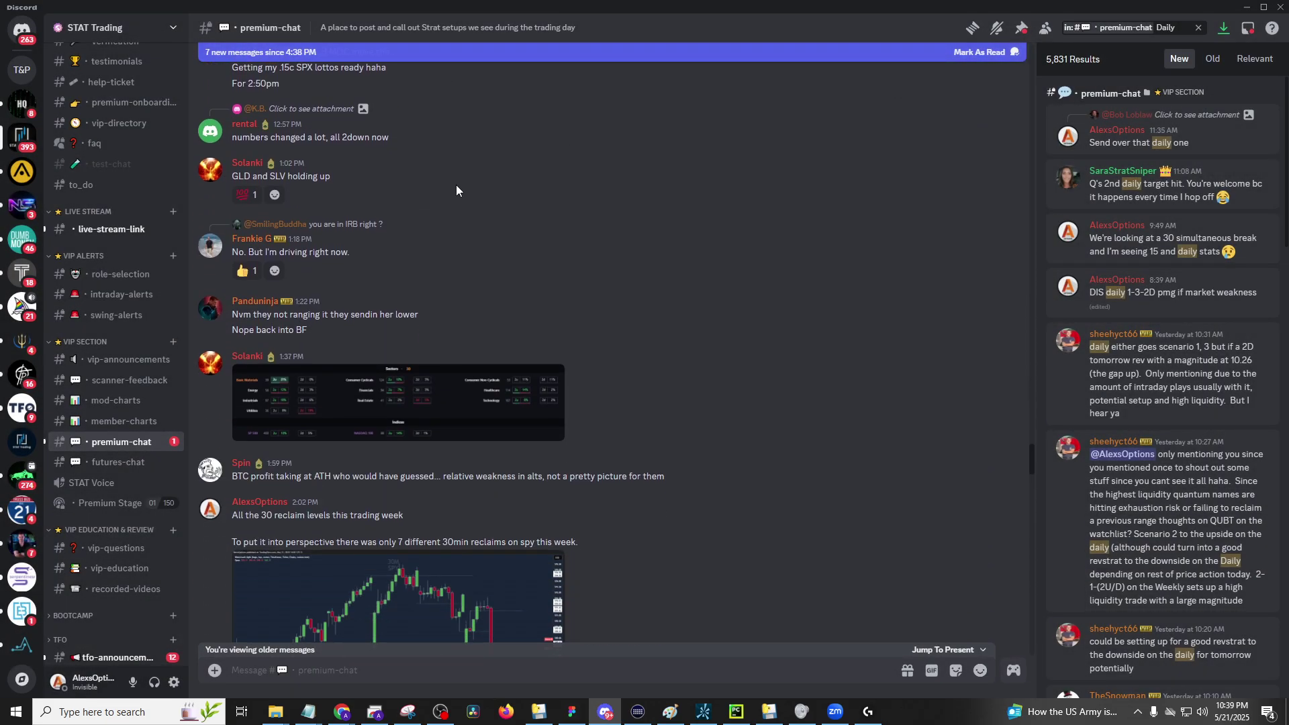
pyautogui.click(469, 395)
pyautogui.click(540, 446)
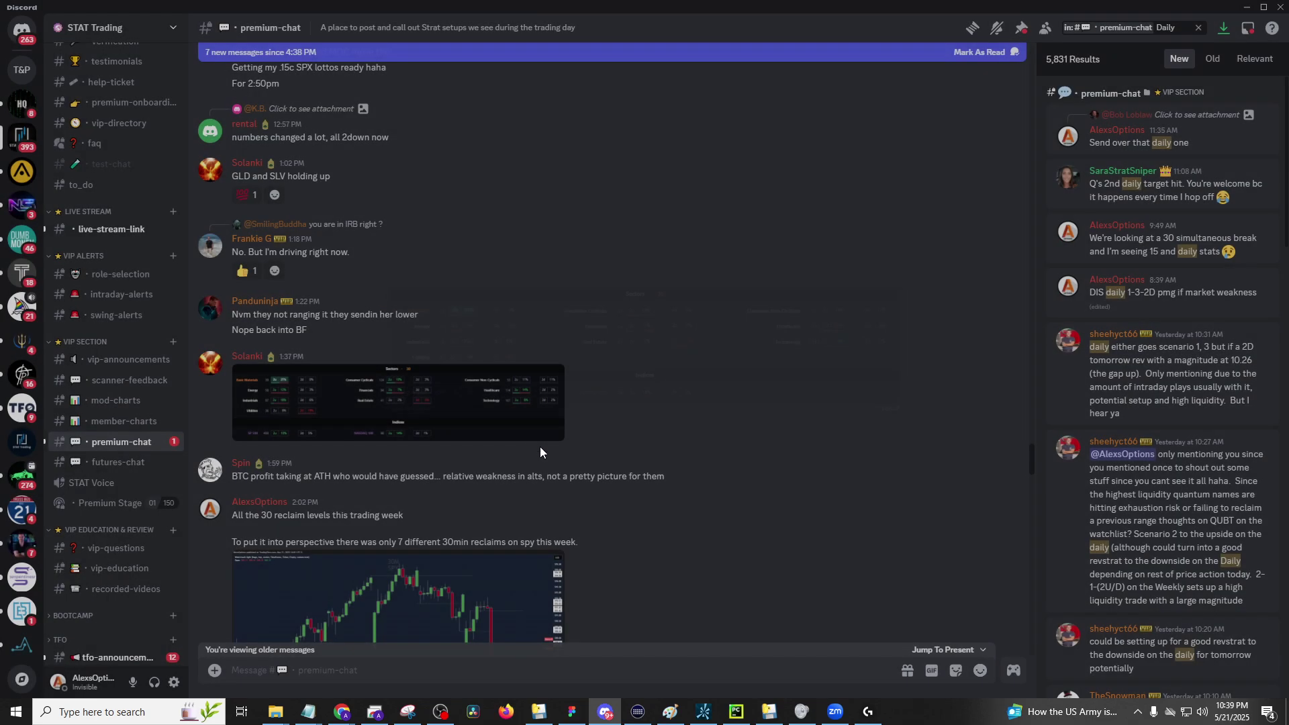
pyautogui.scroll(-3, 658, 322)
pyautogui.click(1247, 8)
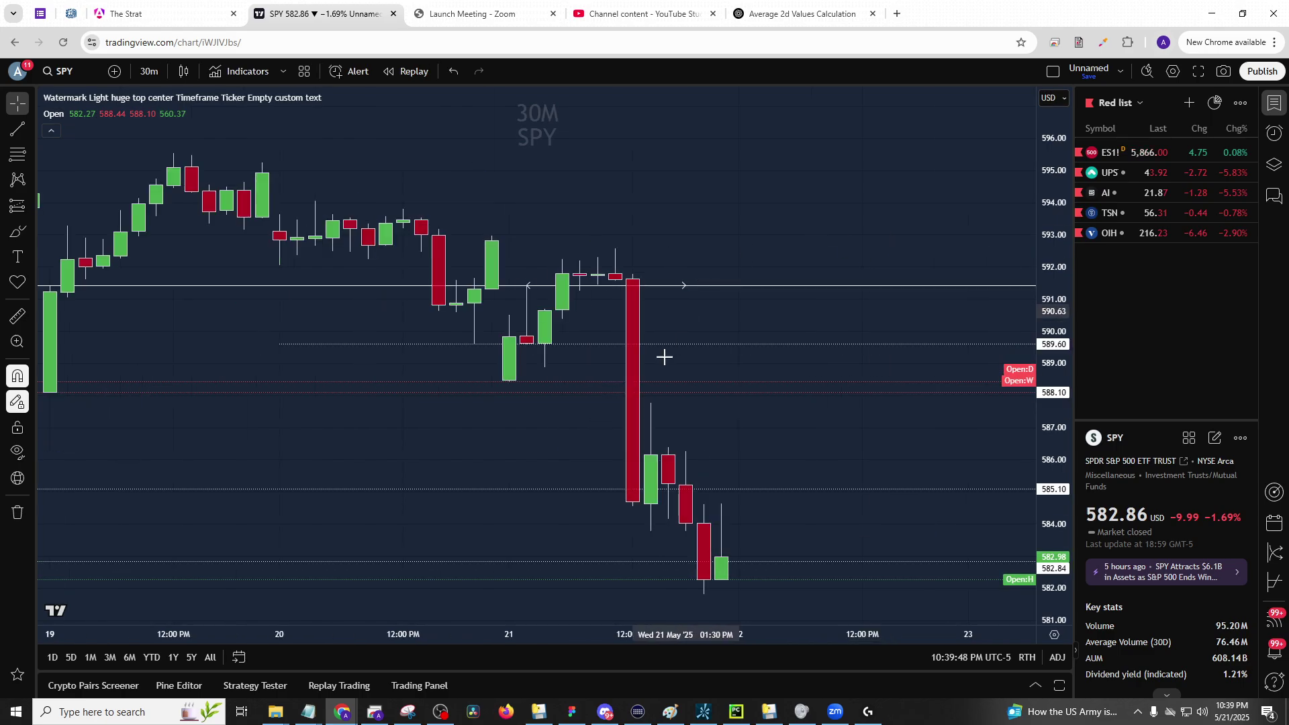
# - Step the chart through QQQ and DIA to IWM
pyautogui.write('QQQ')
pyautogui.press('Return')
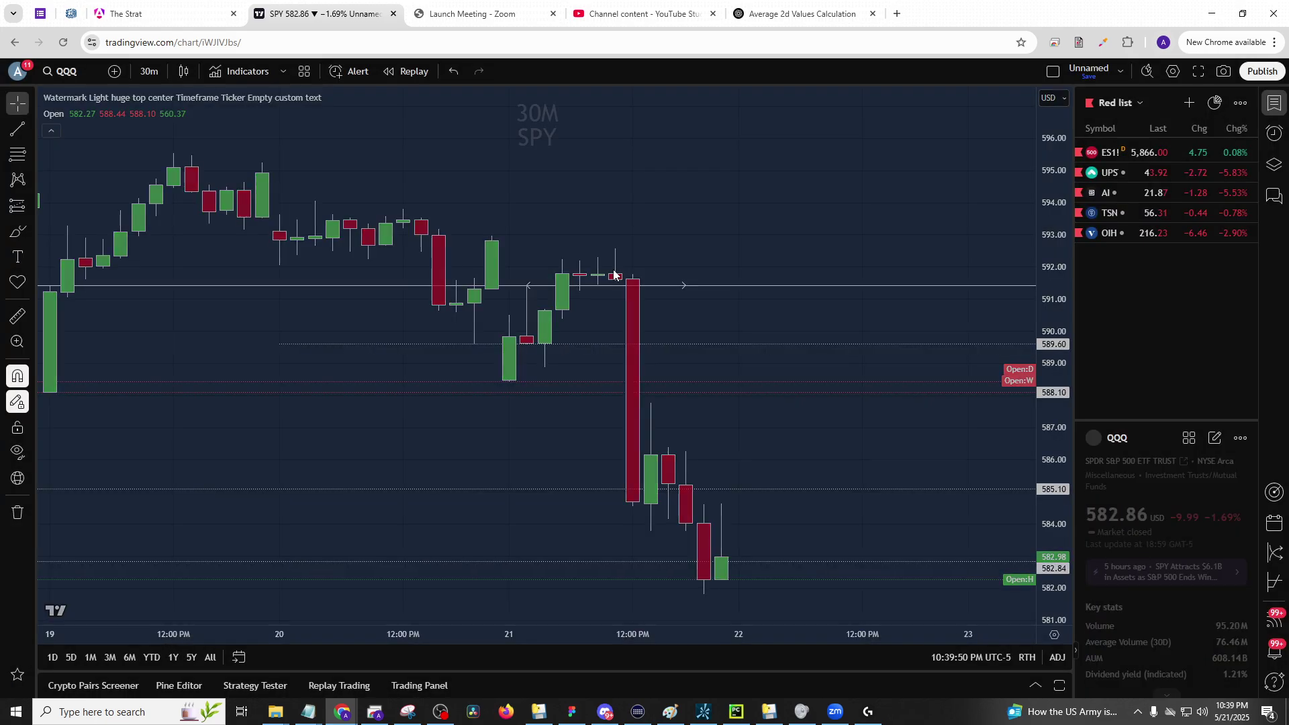
pyautogui.write('DIA')
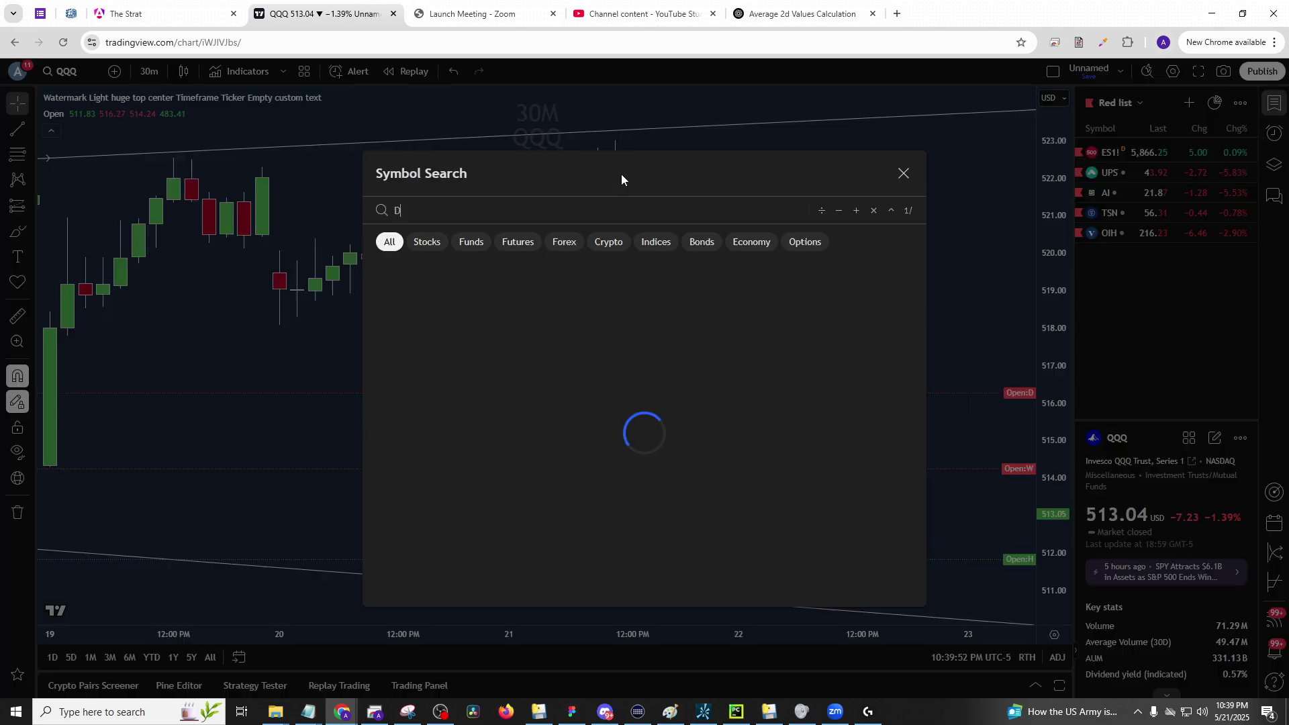
pyautogui.press('Return')
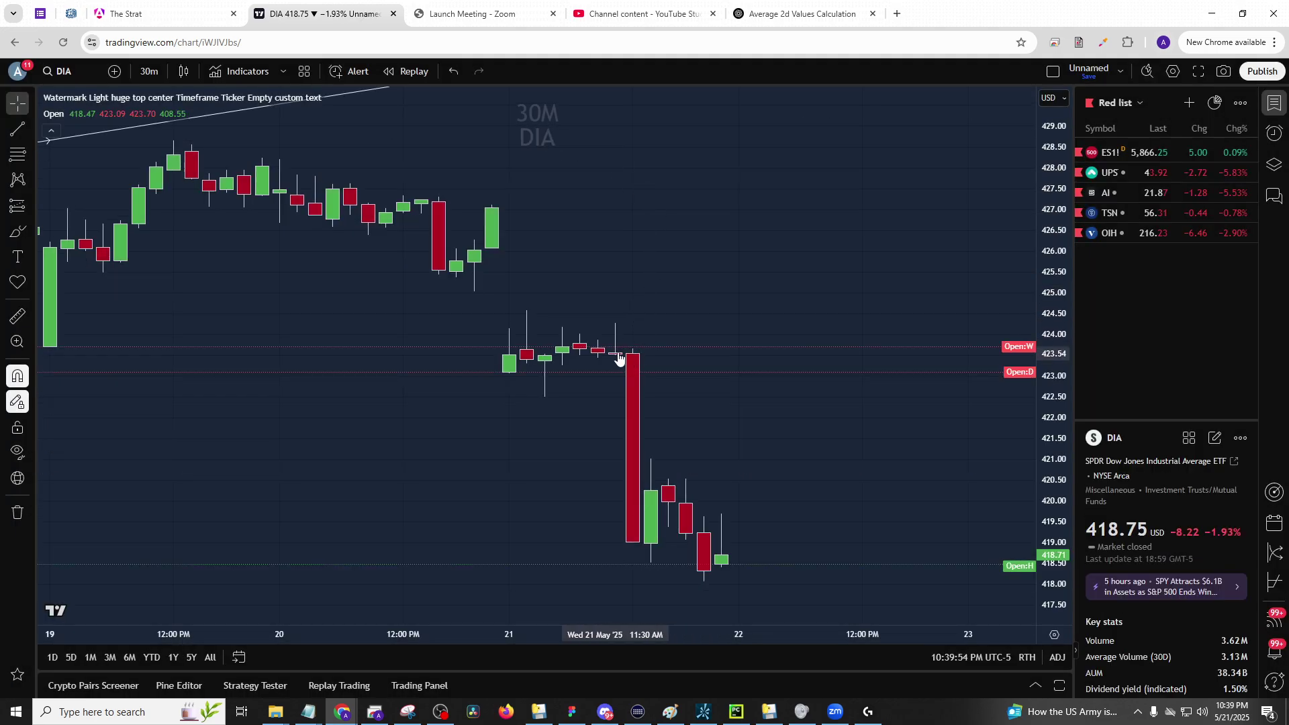
pyautogui.write('IWM')
pyautogui.press('Return')
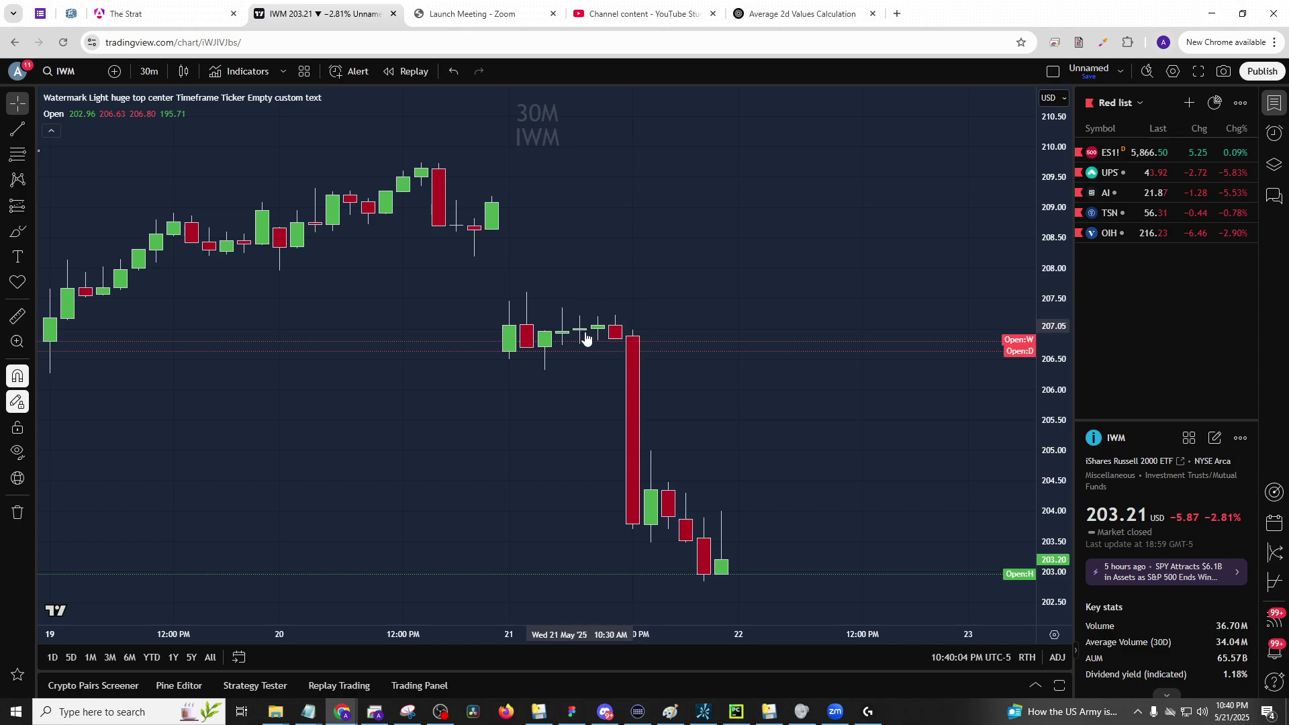
# - Place a horizontal ray near 206.66 on IWM and fit the price scale
pyautogui.scroll(-5, 645, 329)
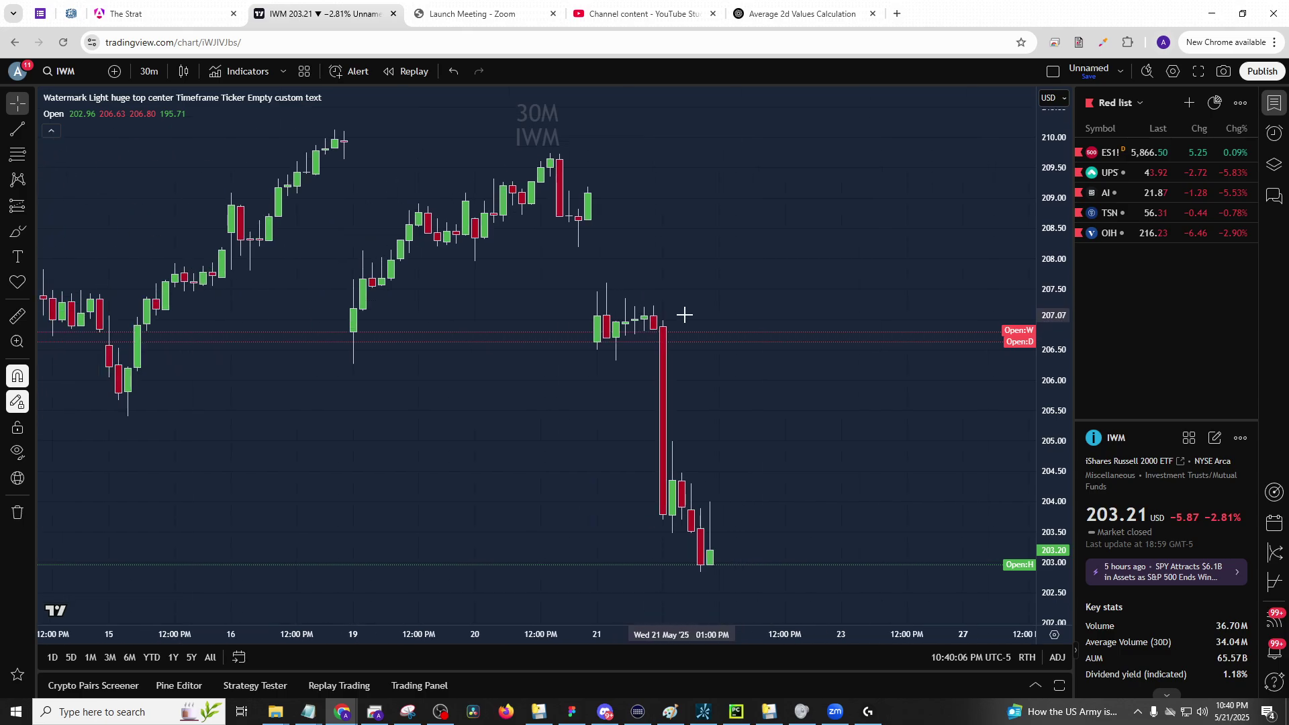
pyautogui.click(30, 128)
pyautogui.click(86, 306)
pyautogui.click(680, 332)
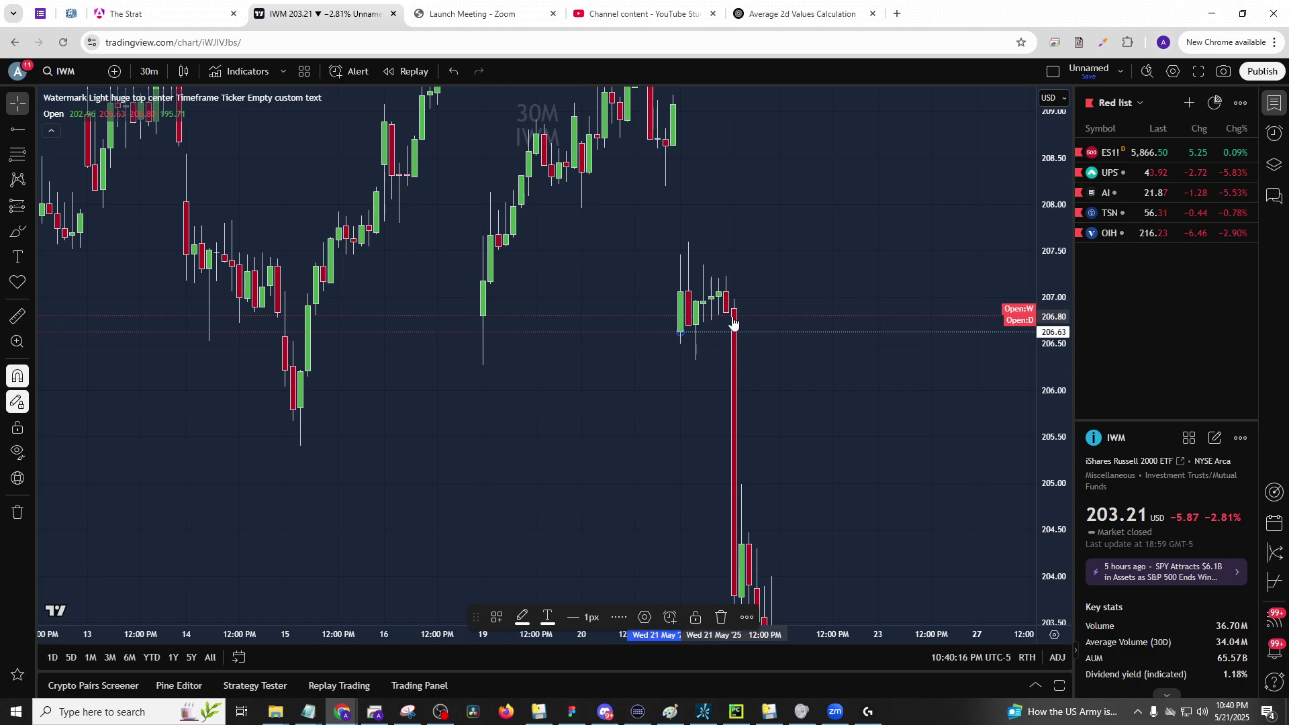
pyautogui.scroll(-3, 742, 360)
pyautogui.doubleClick(1053, 325)
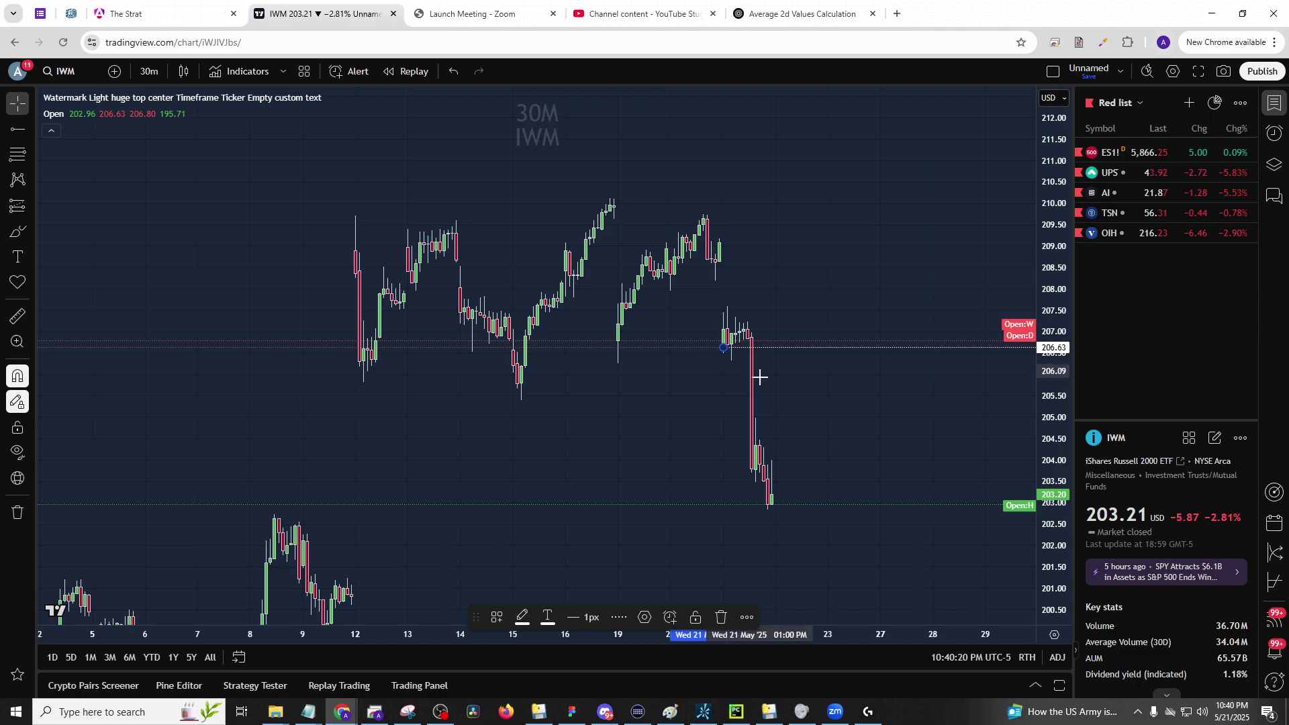
# - Switch back to DIA, add a horizontal ray at 423.09, and auto-fit the price scale
pyautogui.click(851, 444)
pyautogui.write('DIA')
pyautogui.press('Return')
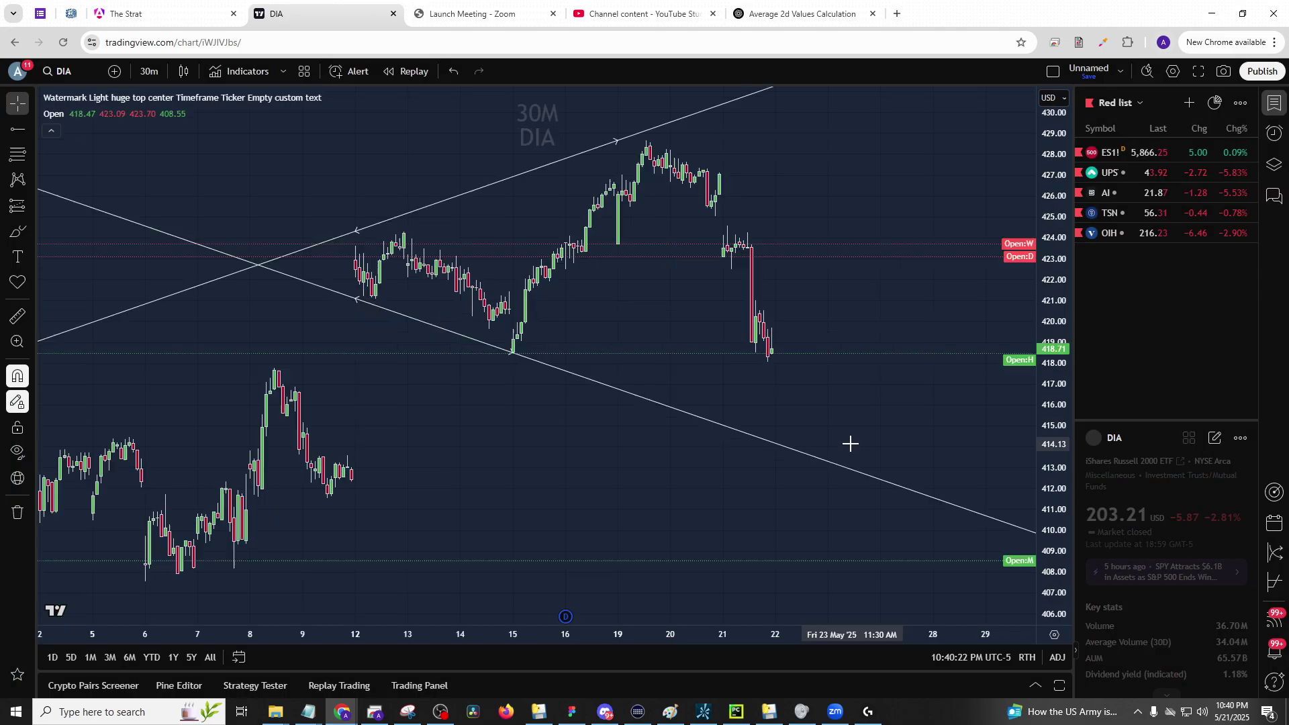
pyautogui.scroll(2, 833, 365)
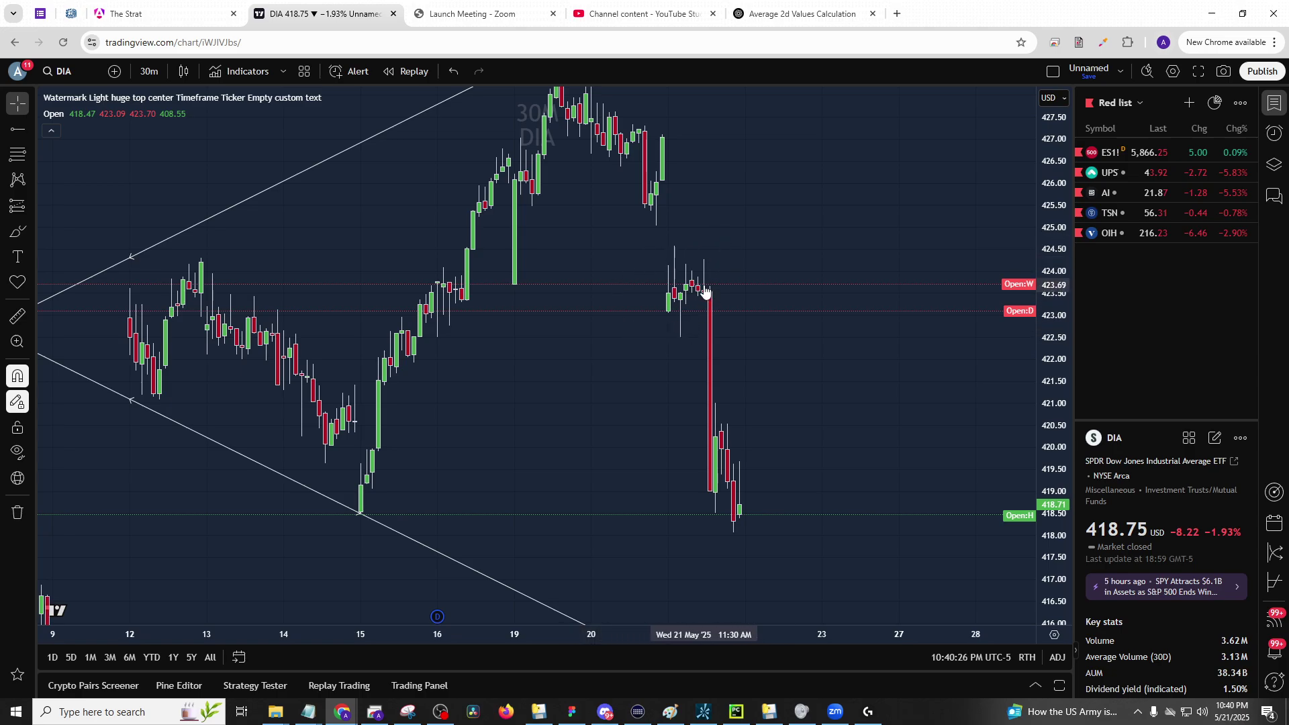
pyautogui.click(17, 129)
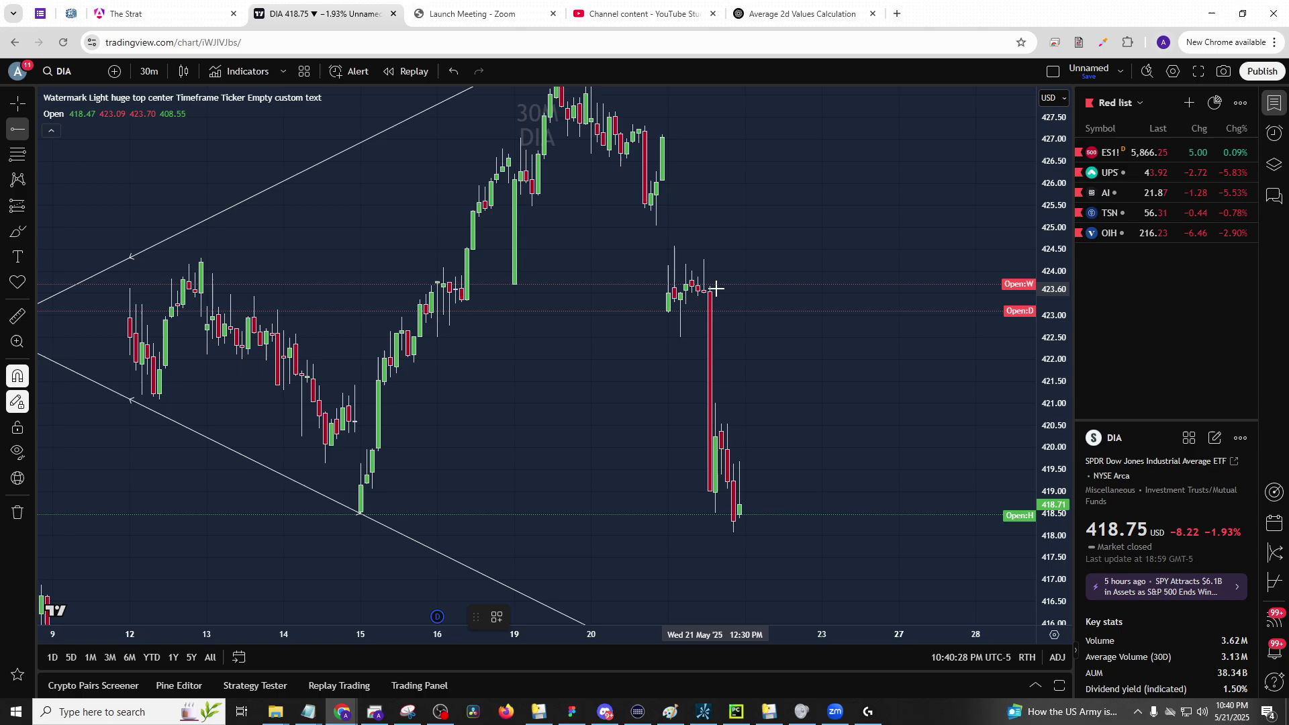
pyautogui.click(667, 310)
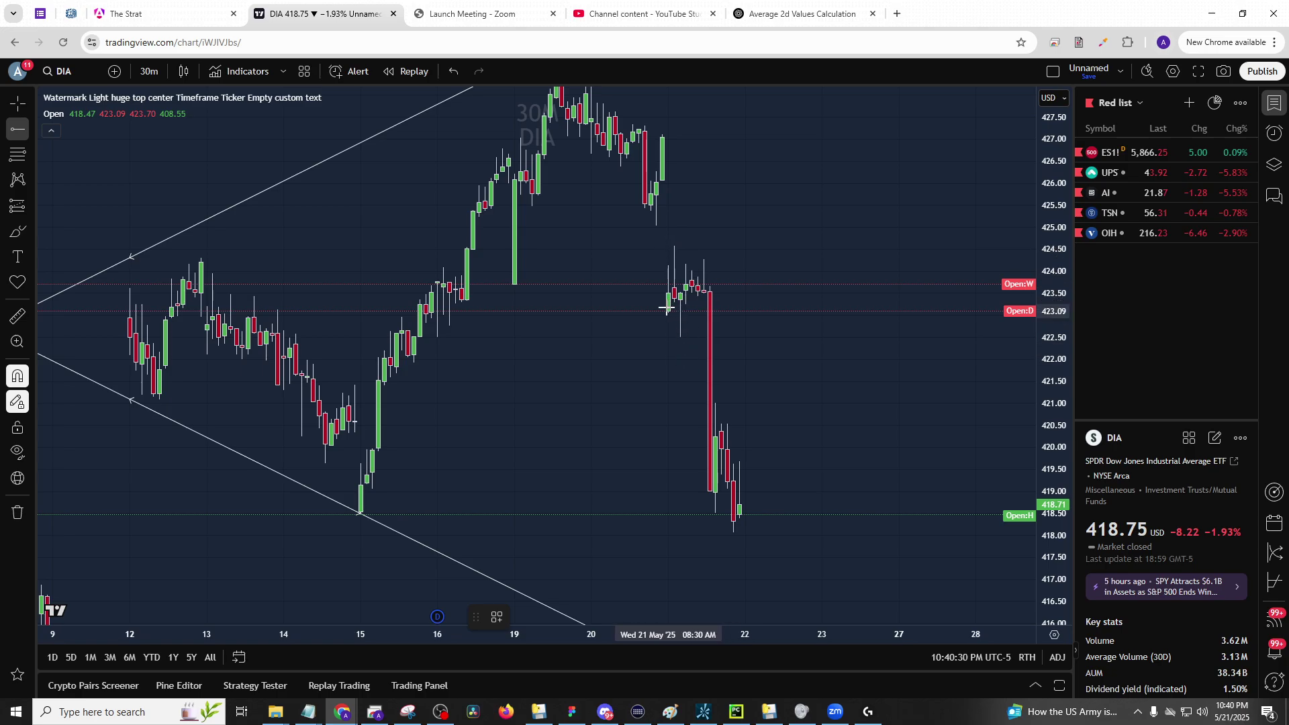
pyautogui.rightClick(668, 311)
pyautogui.click(705, 302)
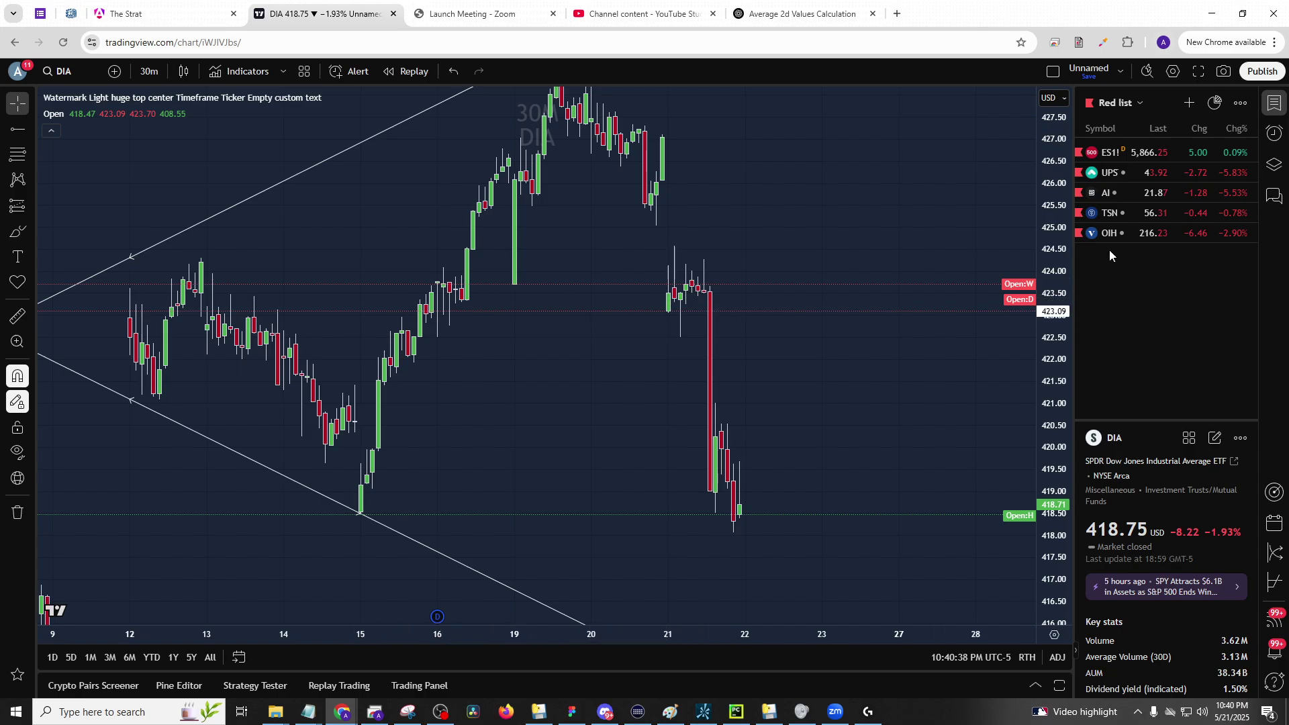
pyautogui.hotkey('alt', 'r')
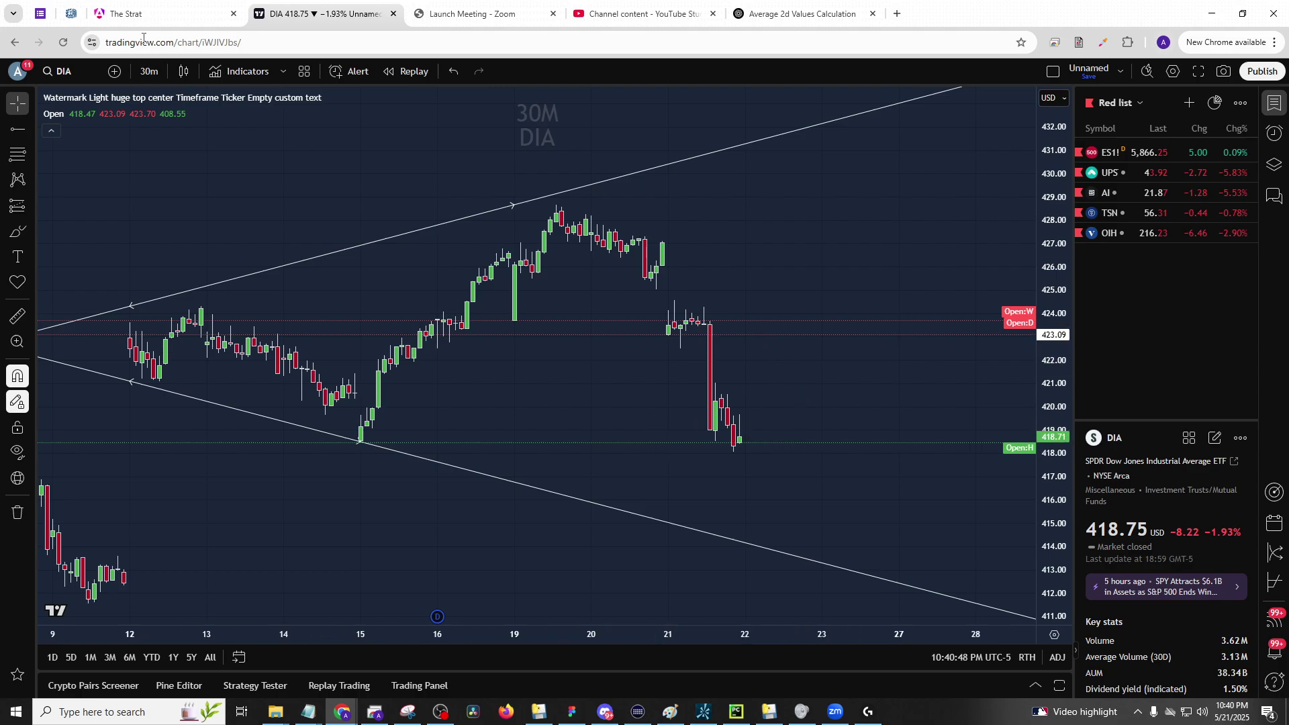
# - Glance at the StratAlerts results, then put DIA on 1-hour candles and zoom in
pyautogui.click(176, 15)
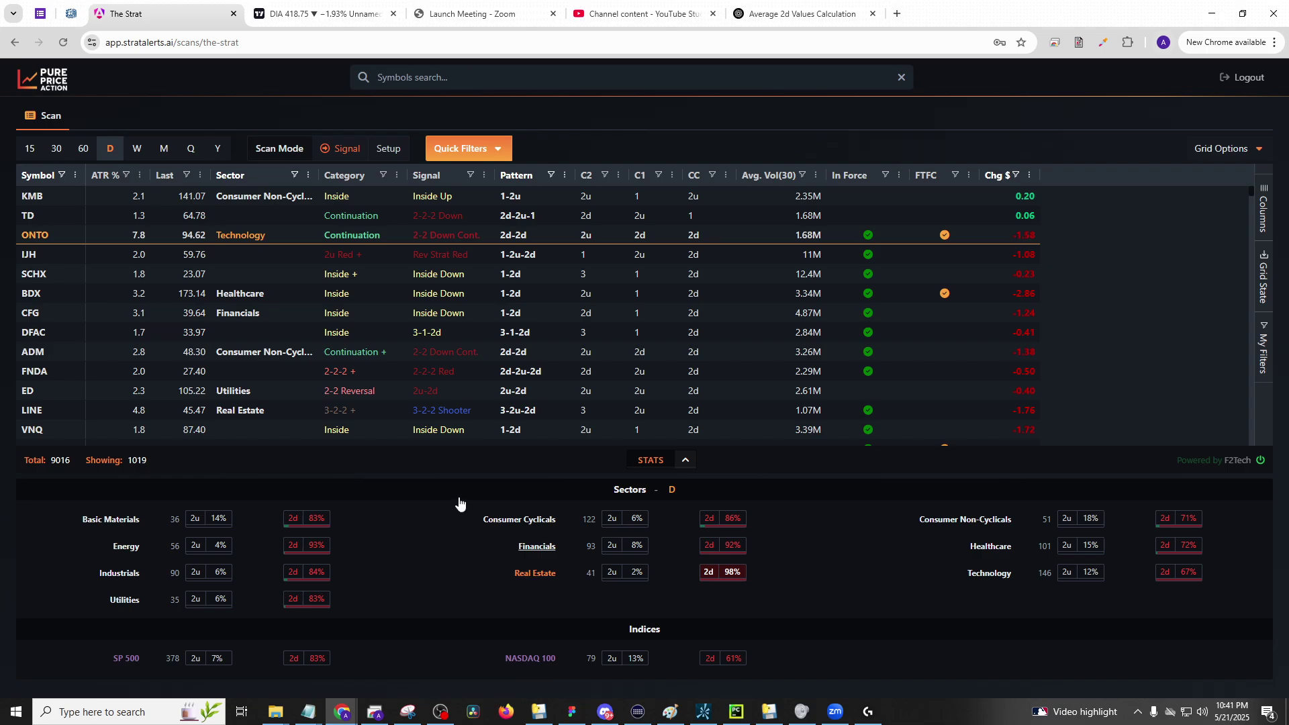
pyautogui.click(331, 14)
pyautogui.click(754, 251)
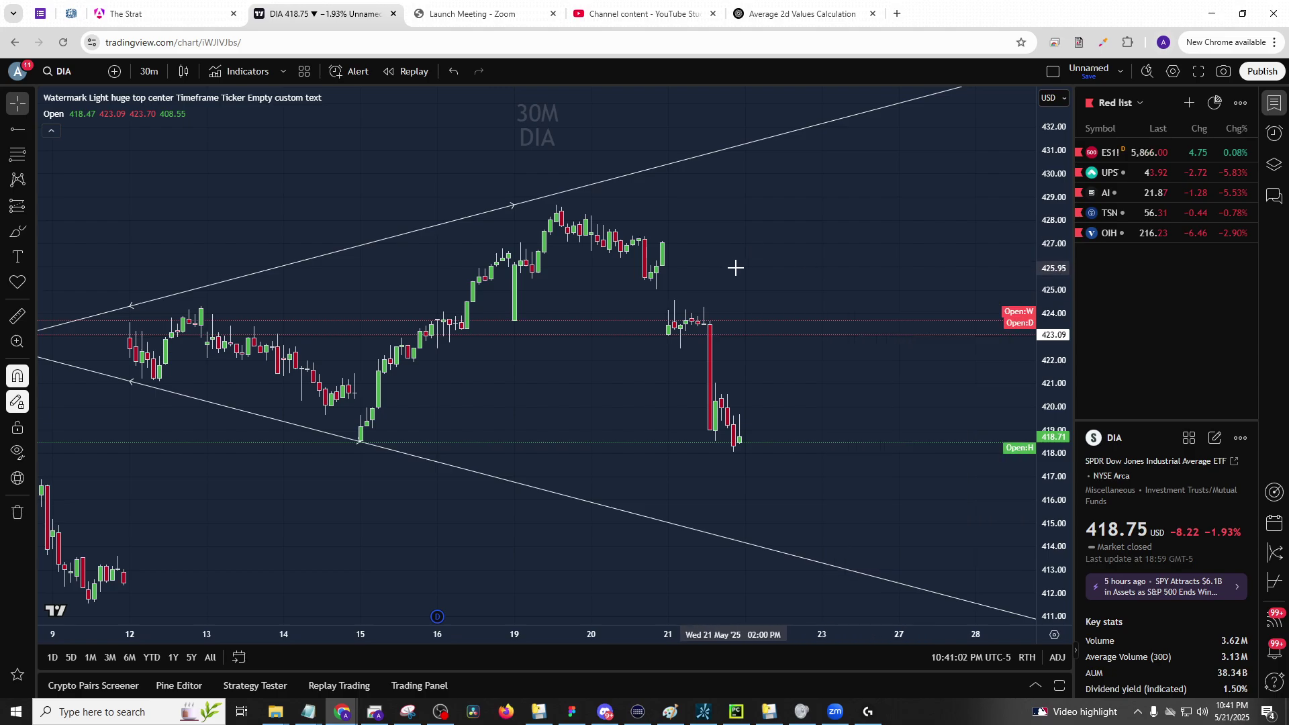
pyautogui.scroll(5, 737, 268)
pyautogui.write('1h')
pyautogui.press('Return')
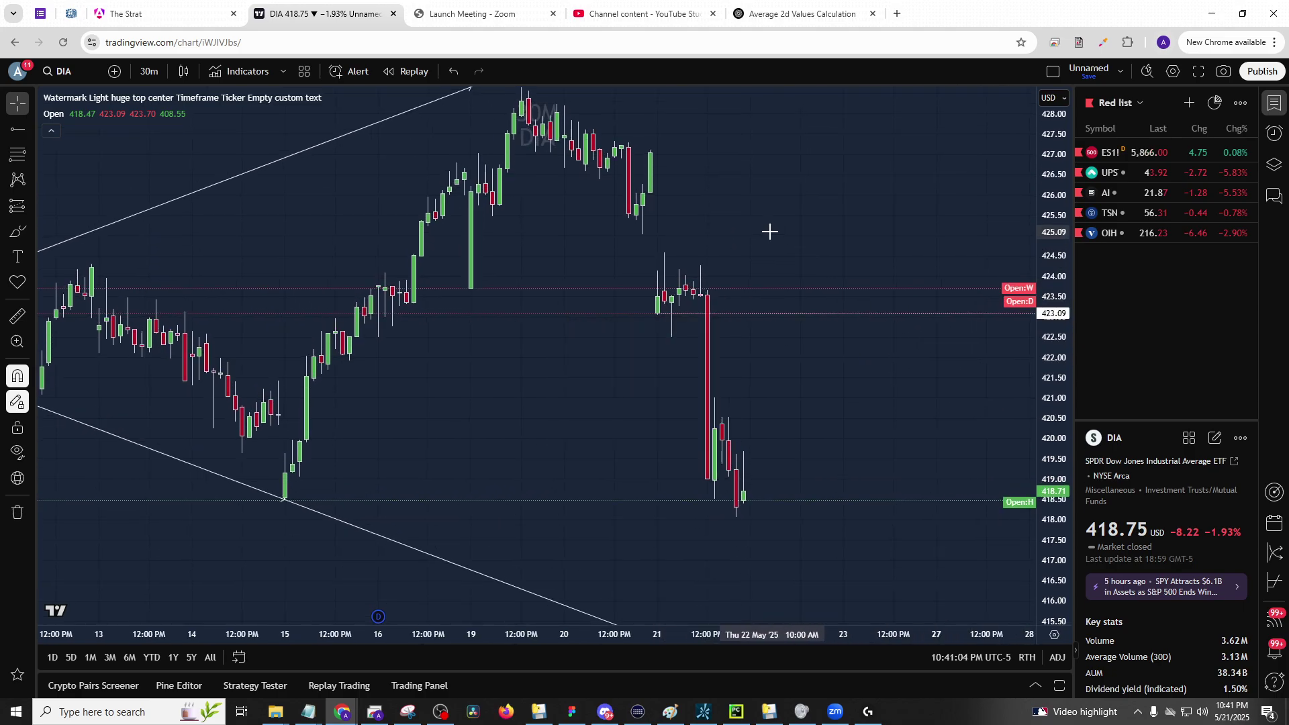
pyautogui.scroll(3, 790, 255)
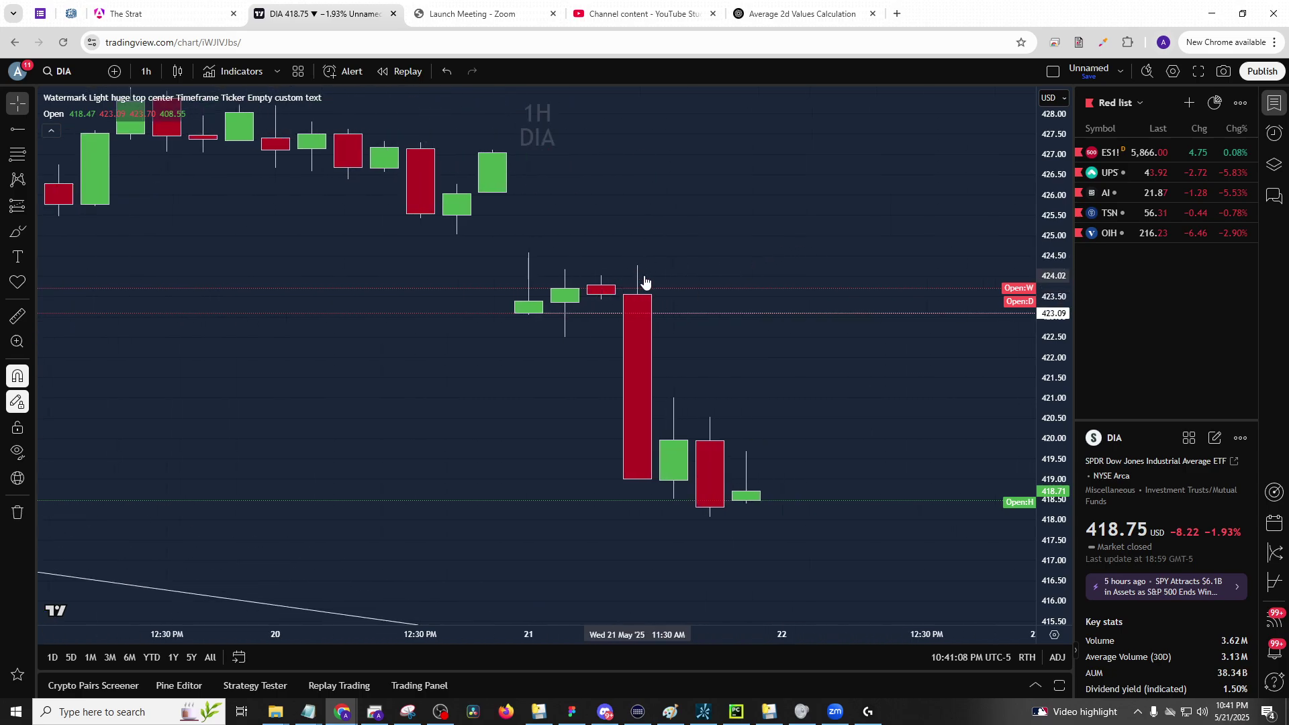
# - Cycle the hourly chart through IWM and SPY to QQQ, then open the price-scale settings
pyautogui.write('IWM')
pyautogui.press('Return')
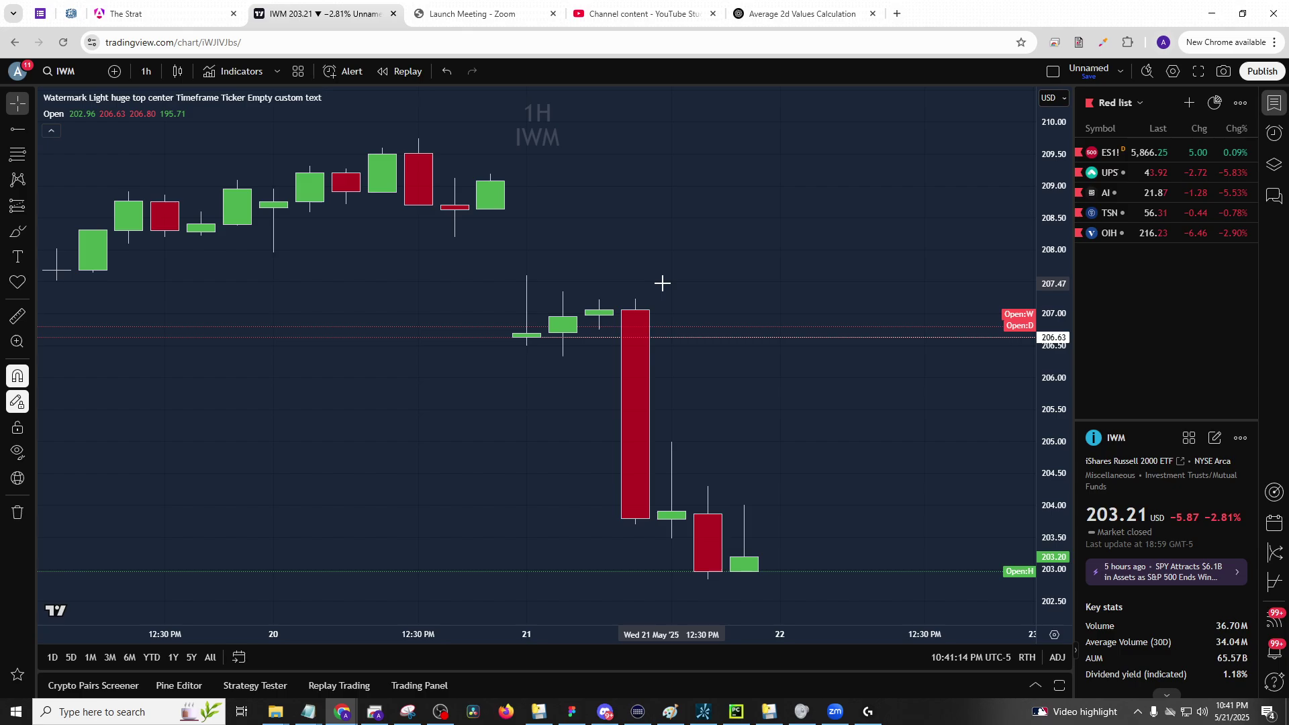
pyautogui.write('d')
pyautogui.press('Escape')
pyautogui.write('spy')
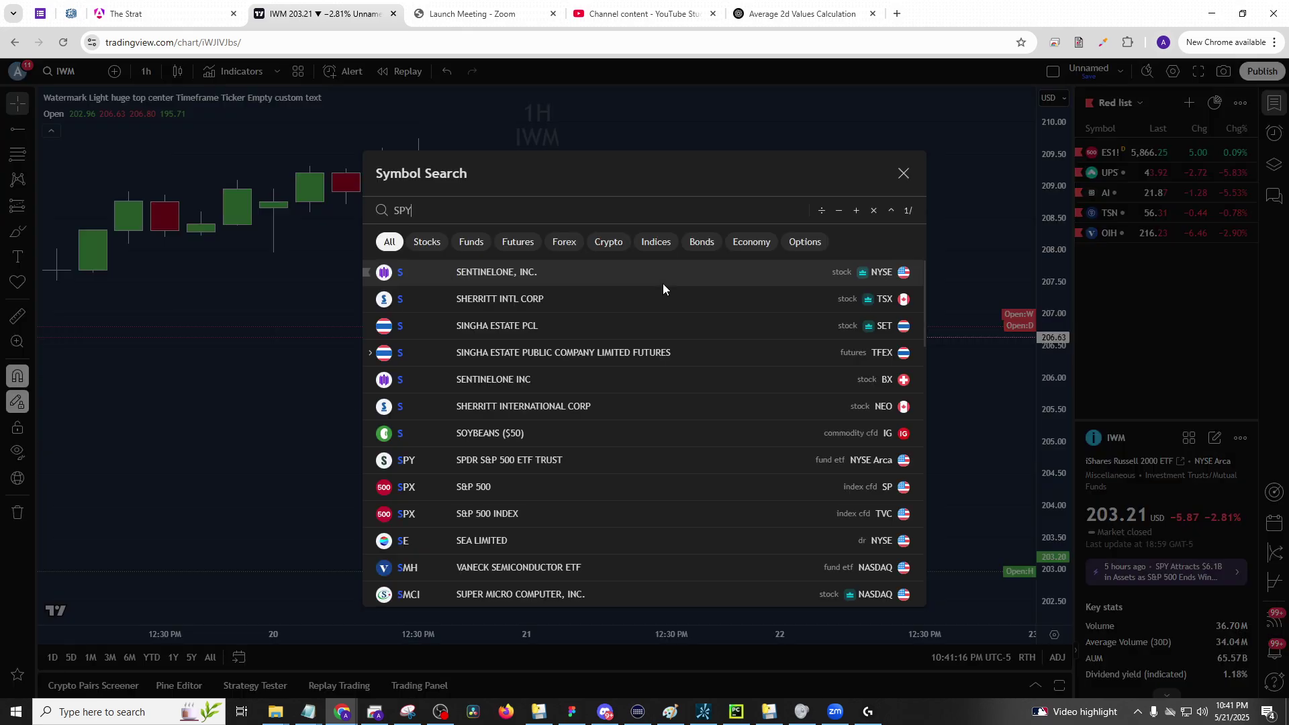
pyautogui.press('Return')
pyautogui.write('qqq')
pyautogui.press('Return')
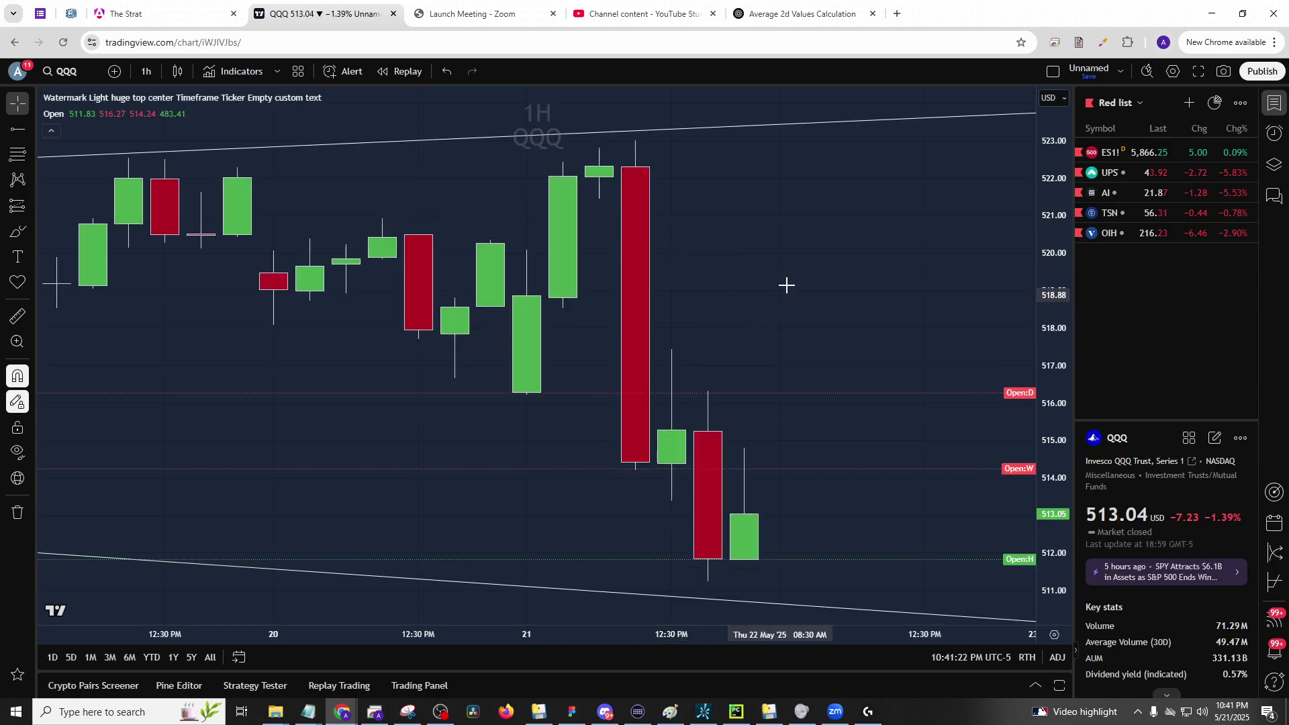
pyautogui.click(1055, 634)
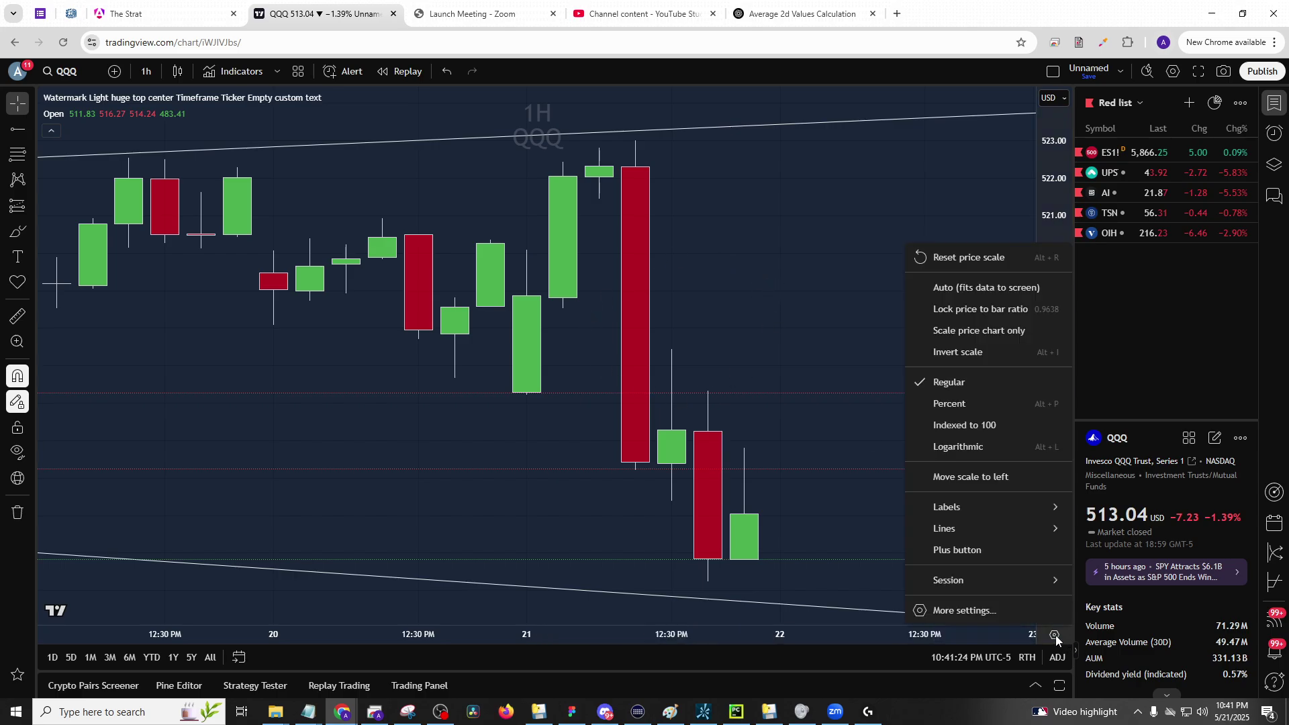
# - Turn on extended trading hours for the hourly chart and pan back to earlier hours
pyautogui.moveTo(1013, 587)
pyautogui.click(1088, 604)
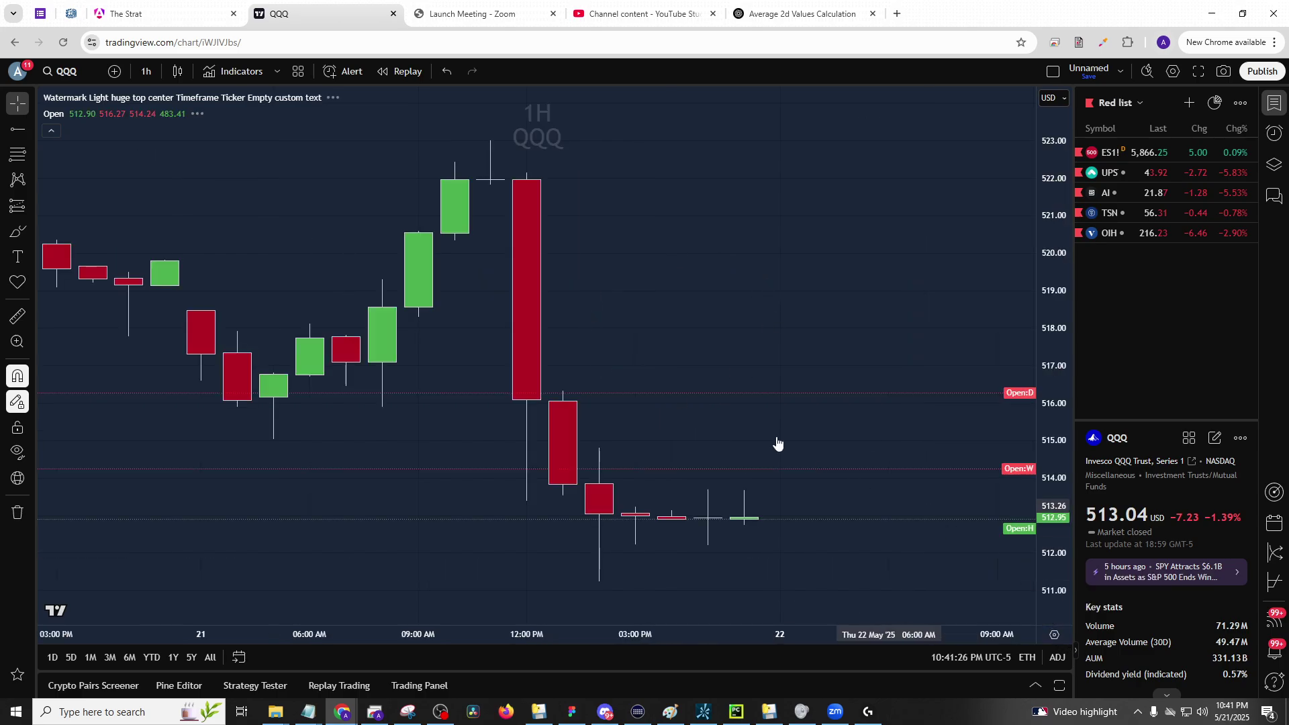
pyautogui.moveTo(733, 324); pyautogui.dragTo(791, 334)
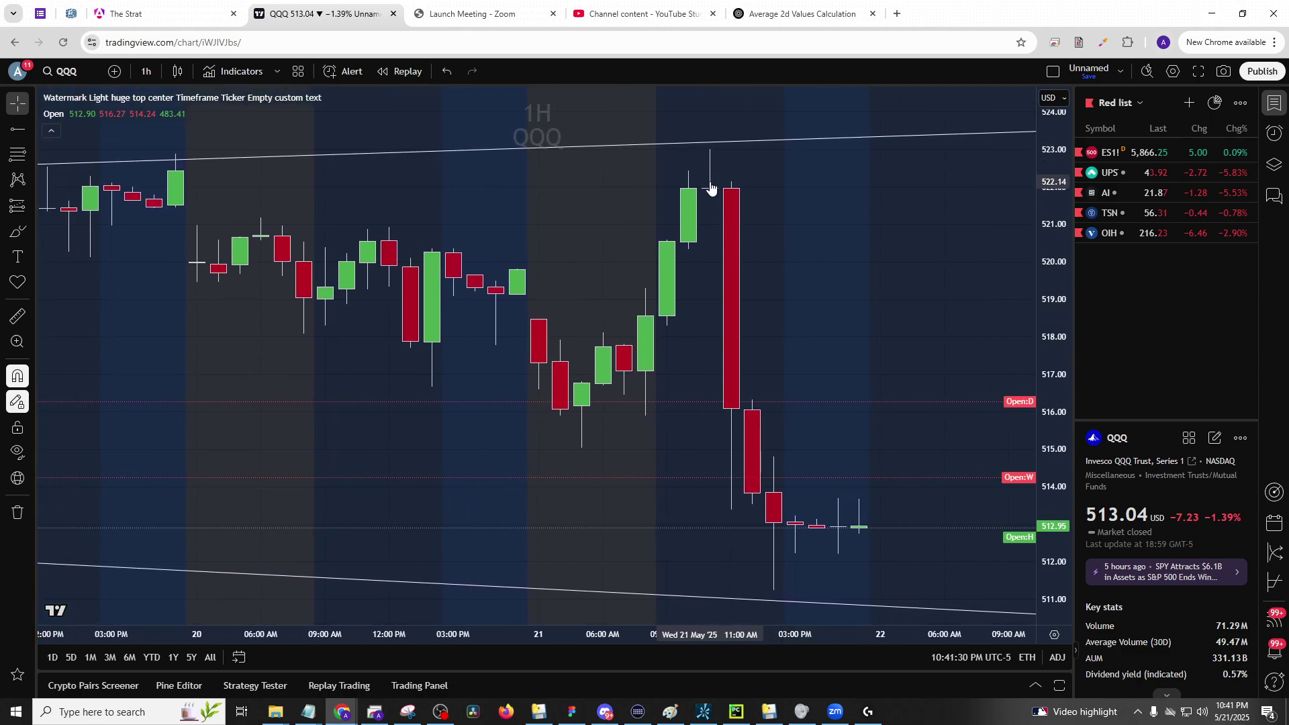
# - Cycle through SPY and DIA to IWM, zooming out to about two weeks of hourly candles
pyautogui.write('SPY')
pyautogui.press('Return')
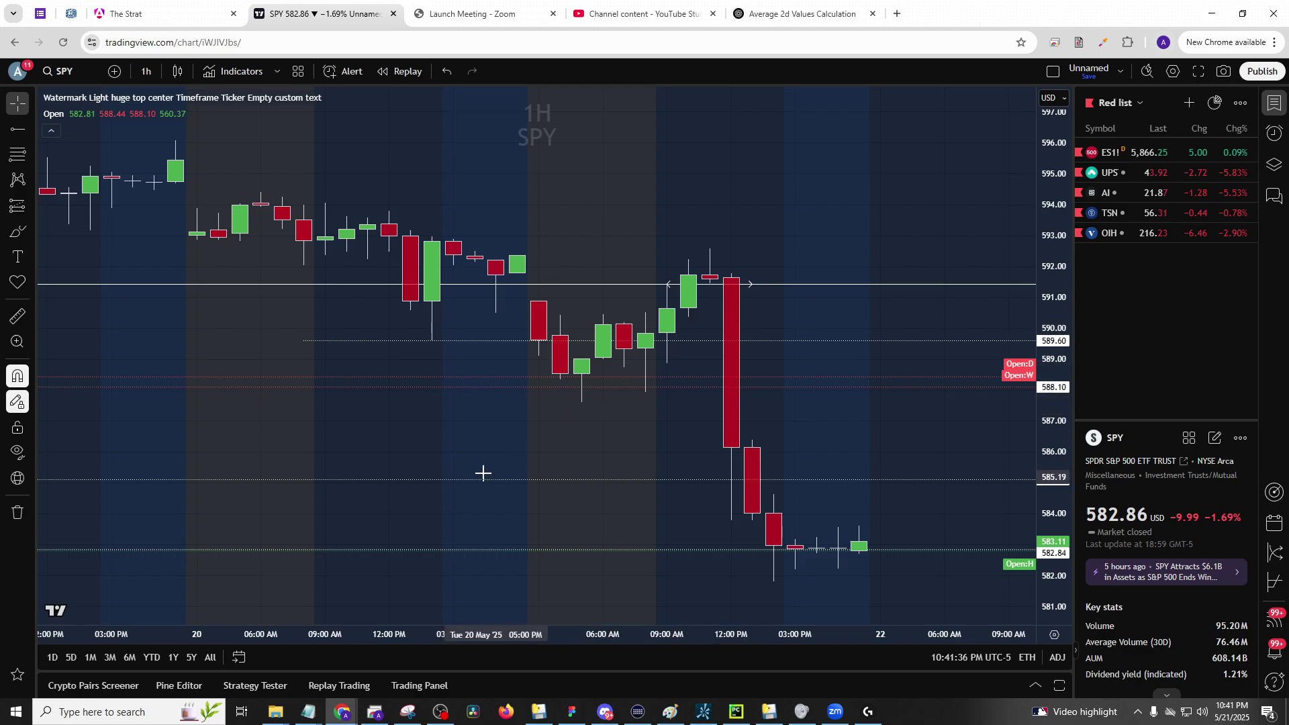
pyautogui.write('DIA')
pyautogui.press('Return')
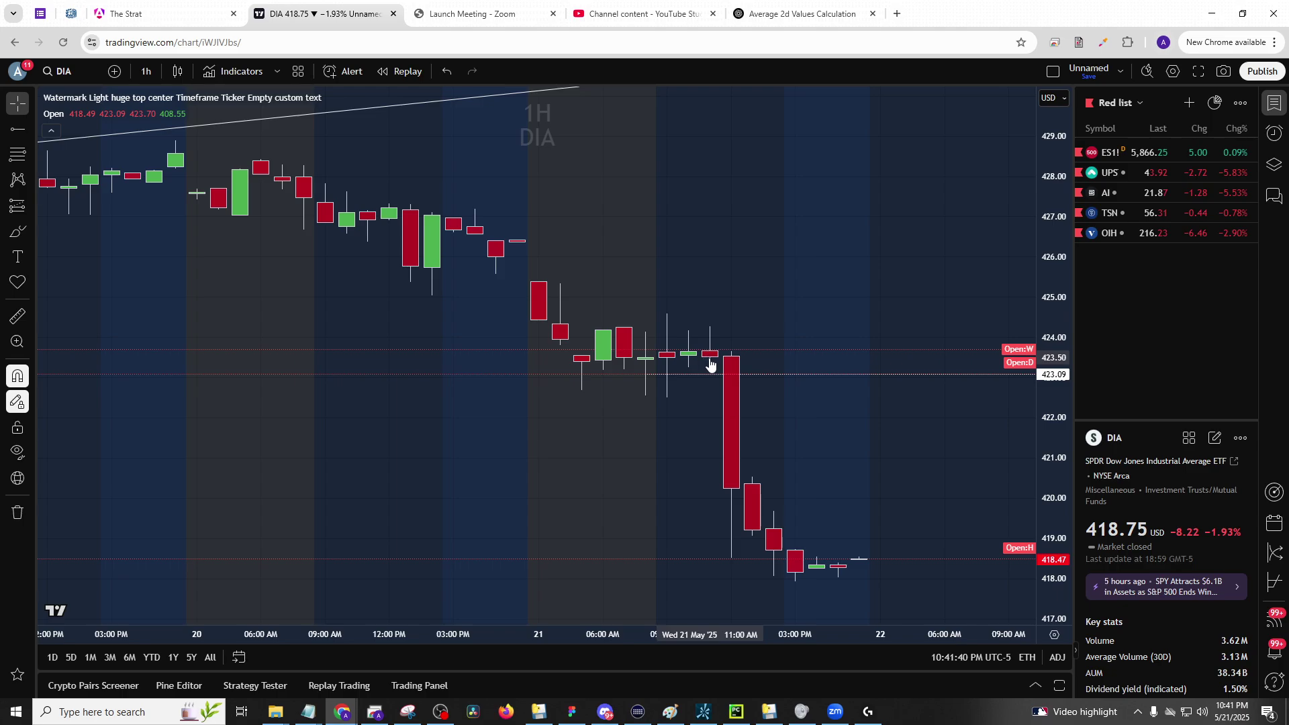
pyautogui.write('IWM')
pyautogui.press('Return')
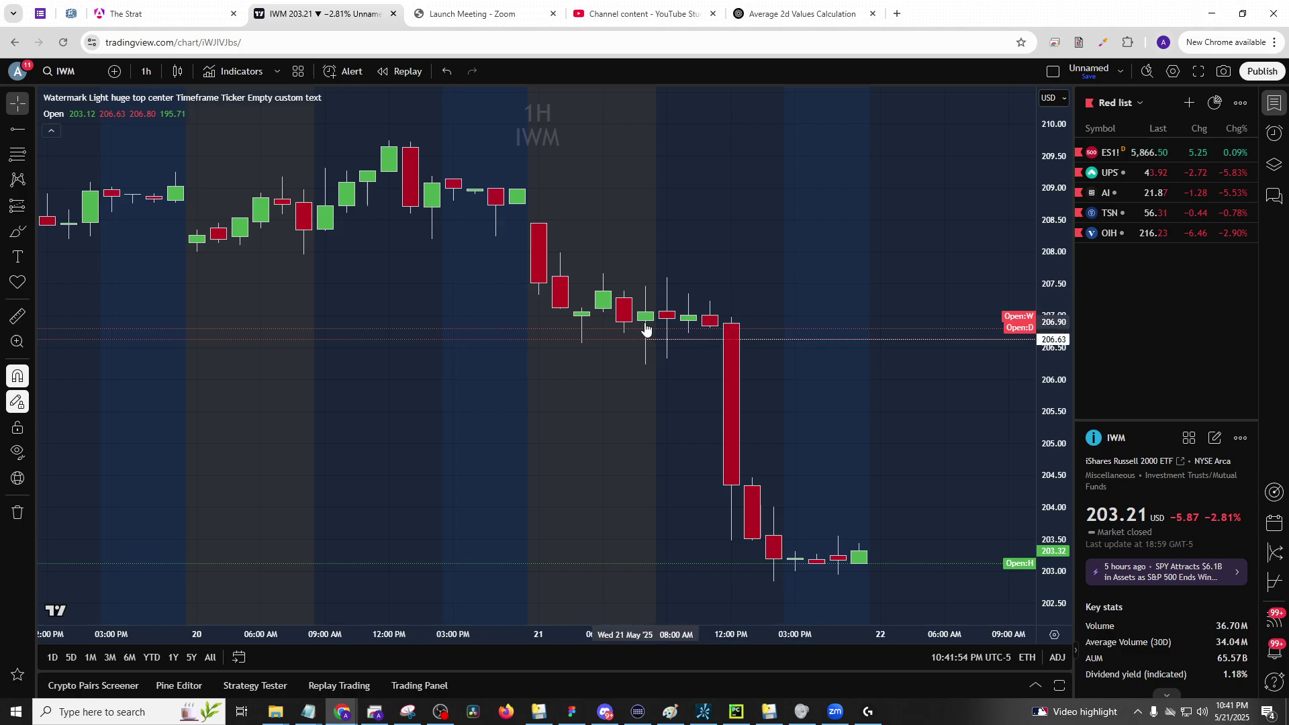
pyautogui.scroll(-5, 751, 336)
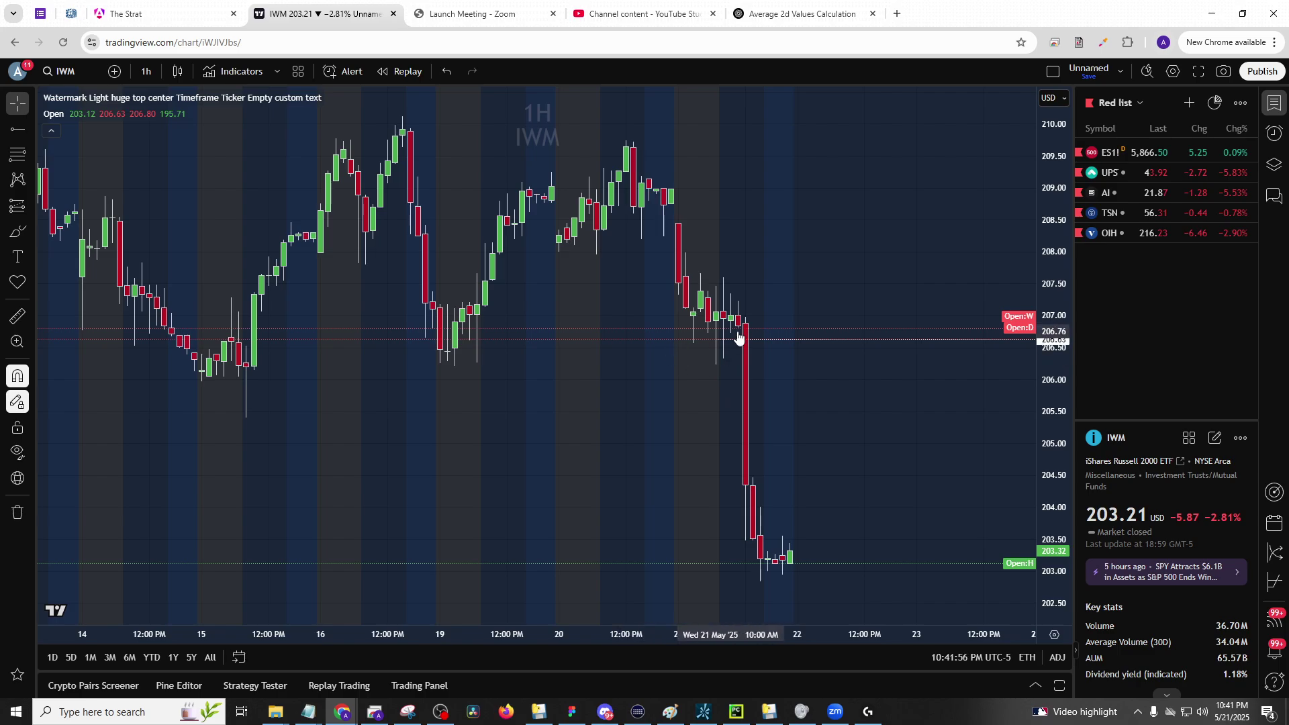
pyautogui.scroll(-2, 751, 336)
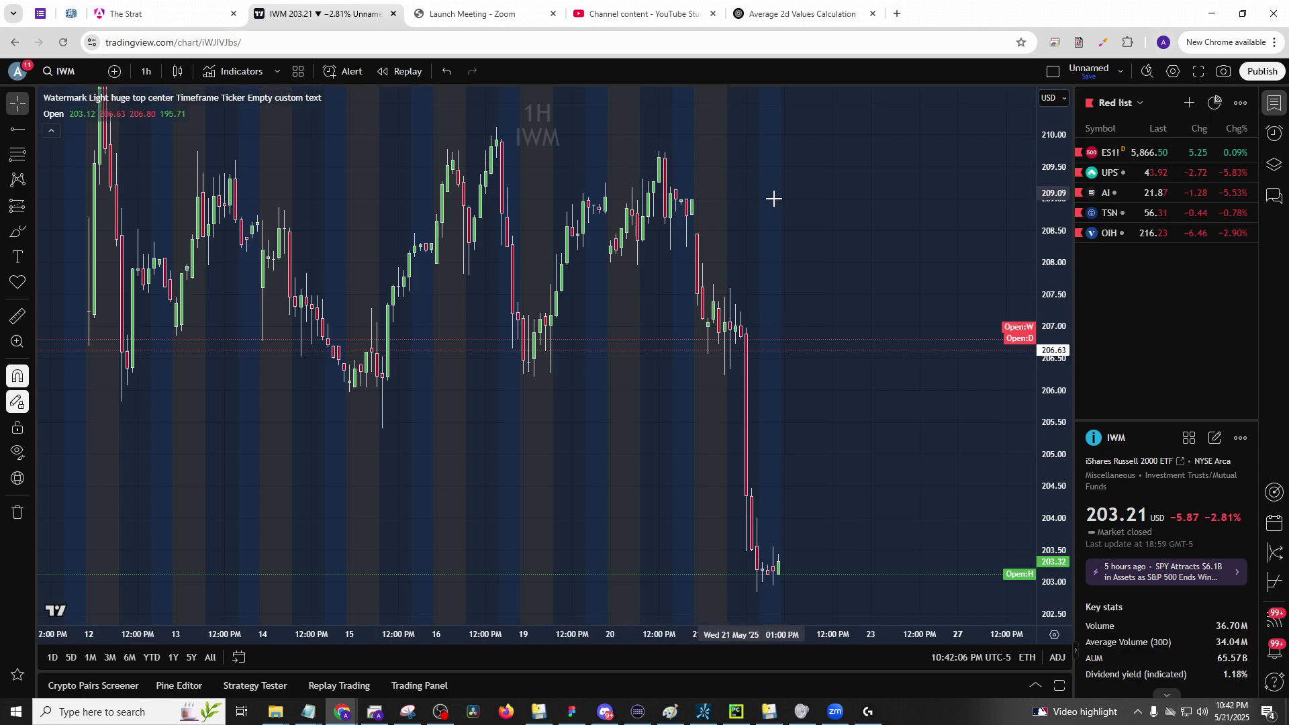
# - Load XLP on the daily (1D) timeframe and zoom in
pyautogui.write('XLP')
pyautogui.press('Return')
pyautogui.write('1D')
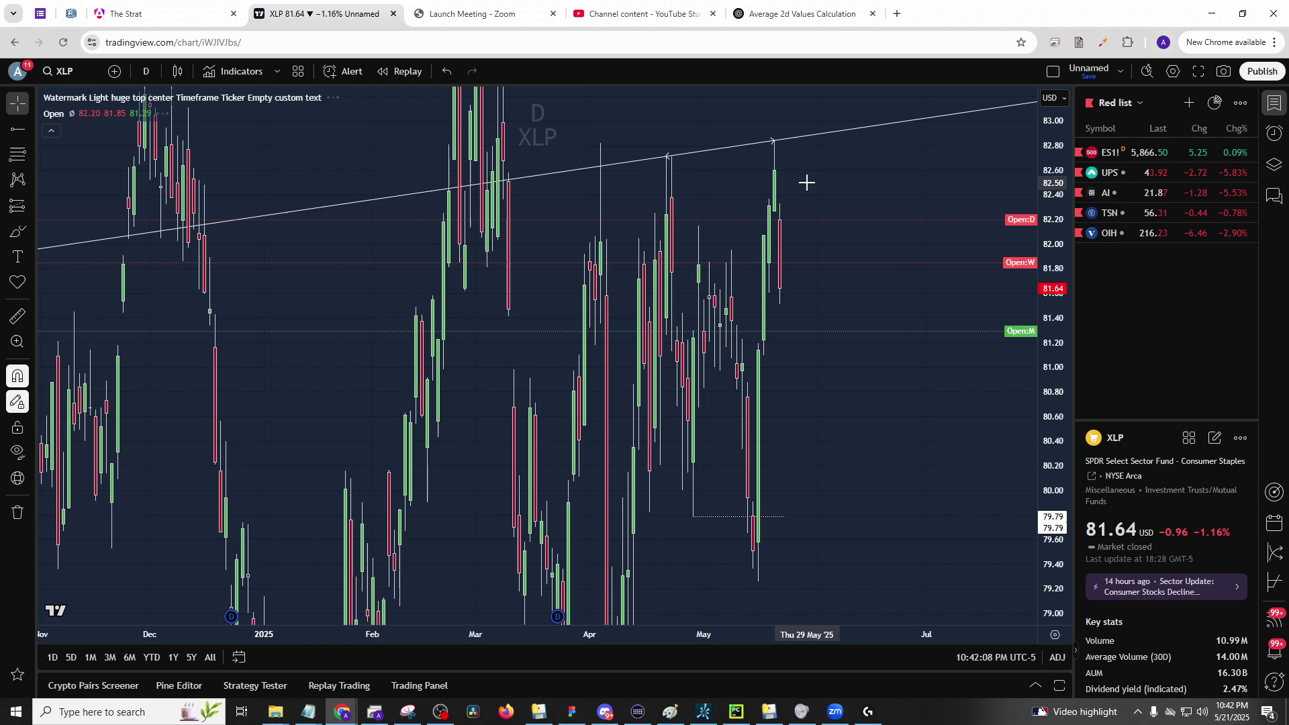
pyautogui.scroll(8, 788, 417)
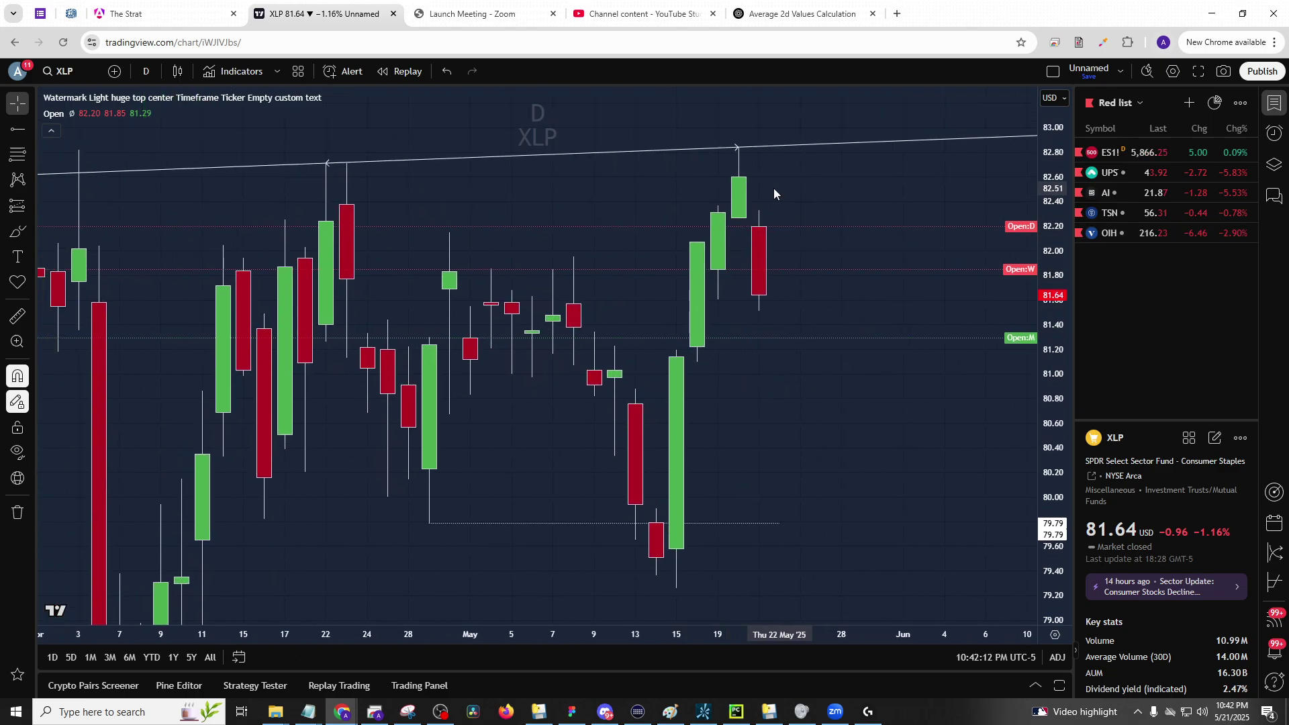
# - Check XLU's daily chart, return to XLP, then switch to the StratAlerts scan results
pyautogui.write('XLU')
pyautogui.press('Return')
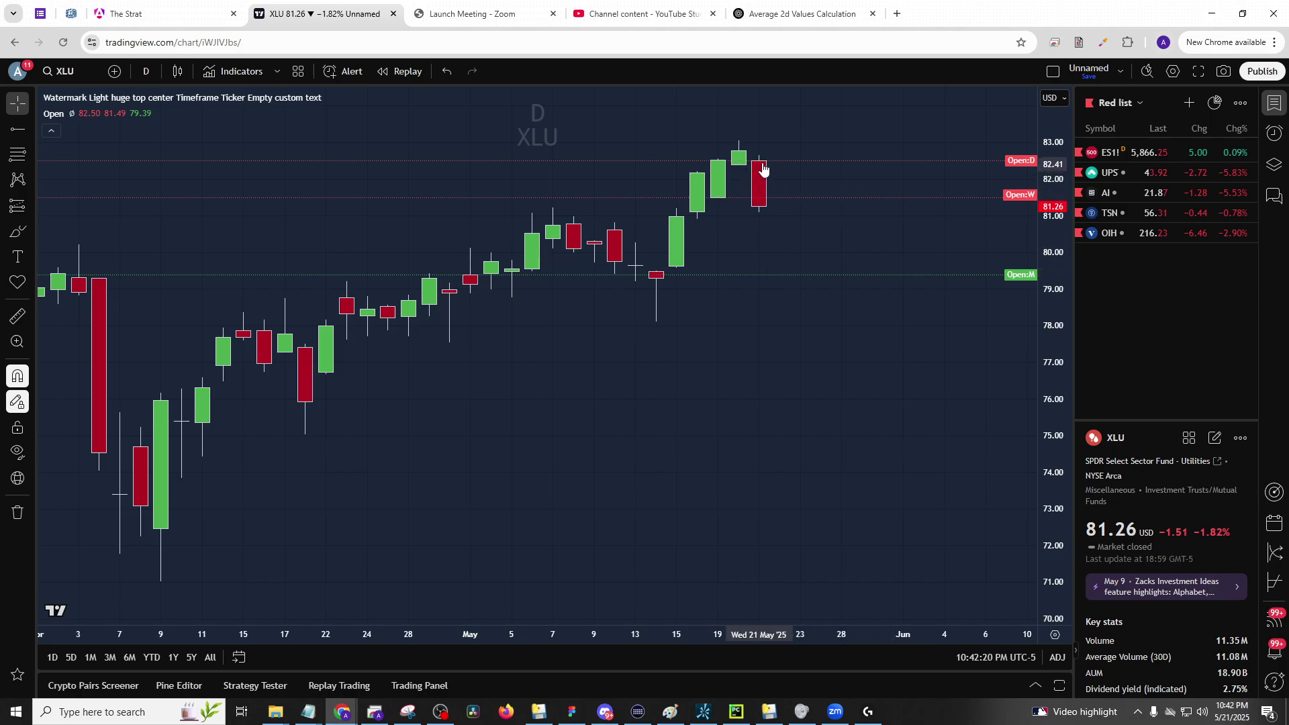
pyautogui.scroll(-5, 763, 169)
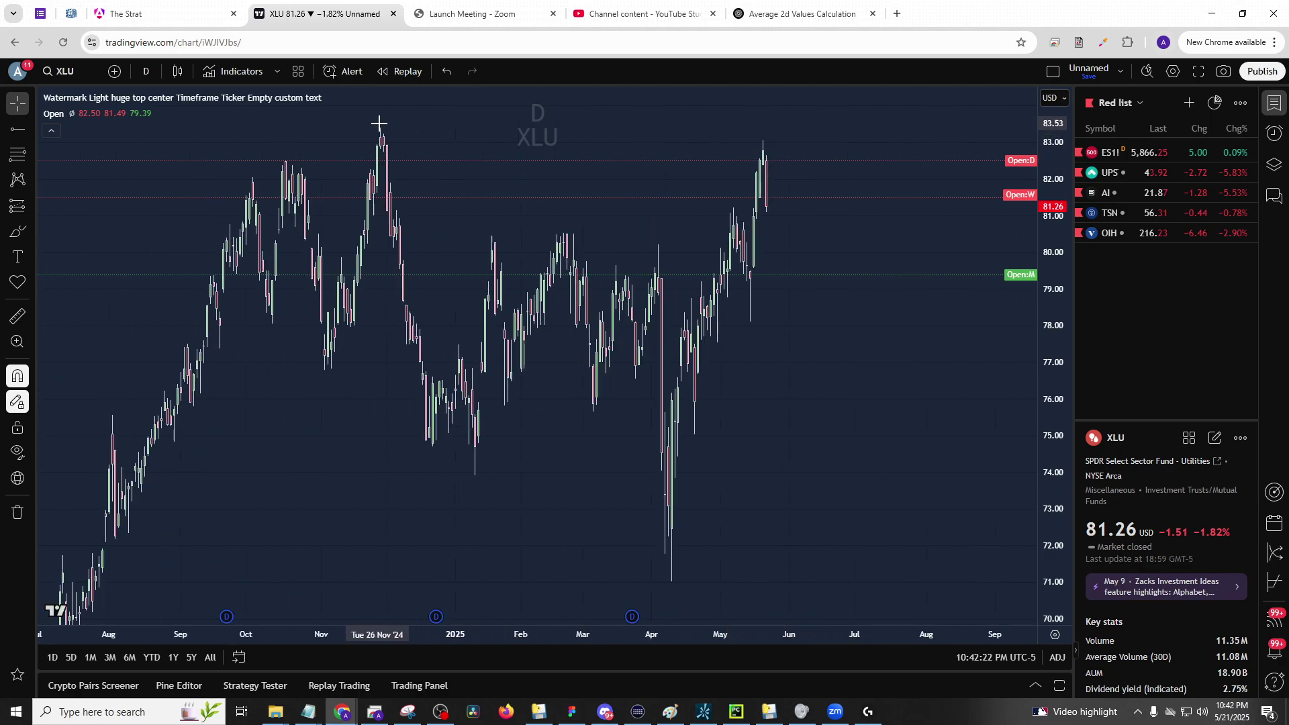
pyautogui.scroll(5, 729, 173)
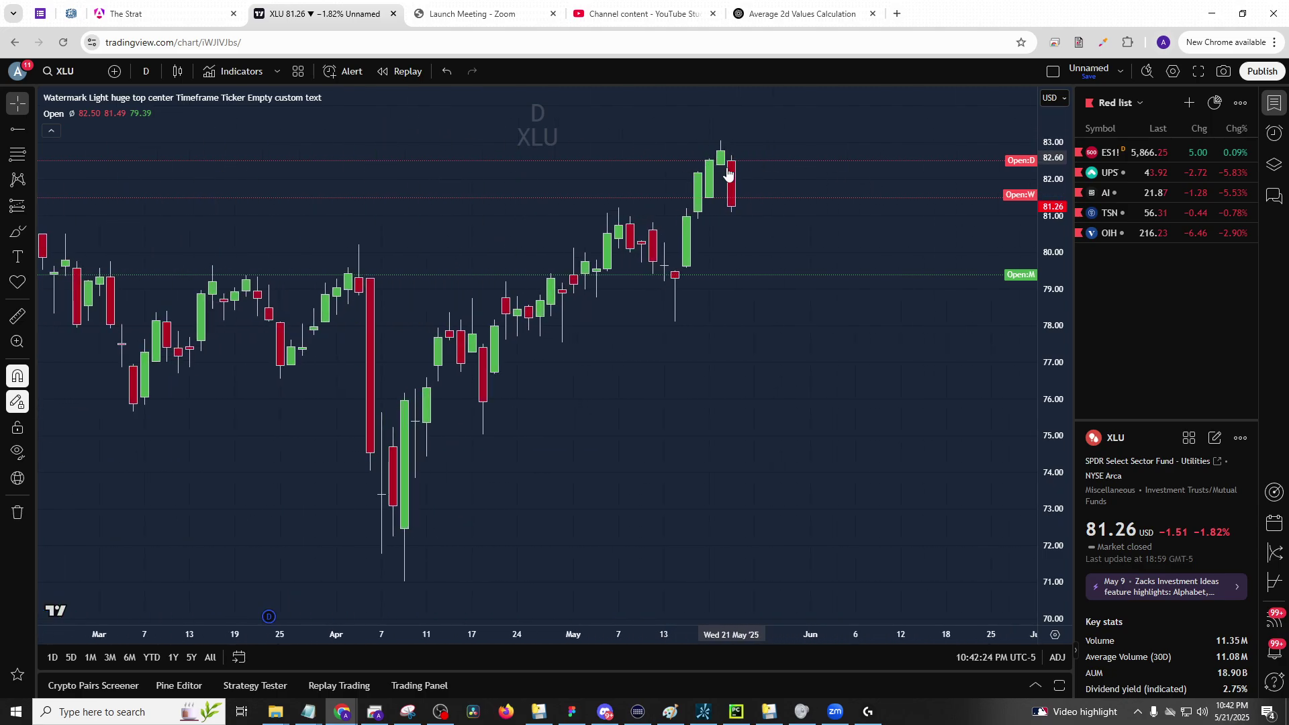
pyautogui.write('XLP')
pyautogui.press('Return')
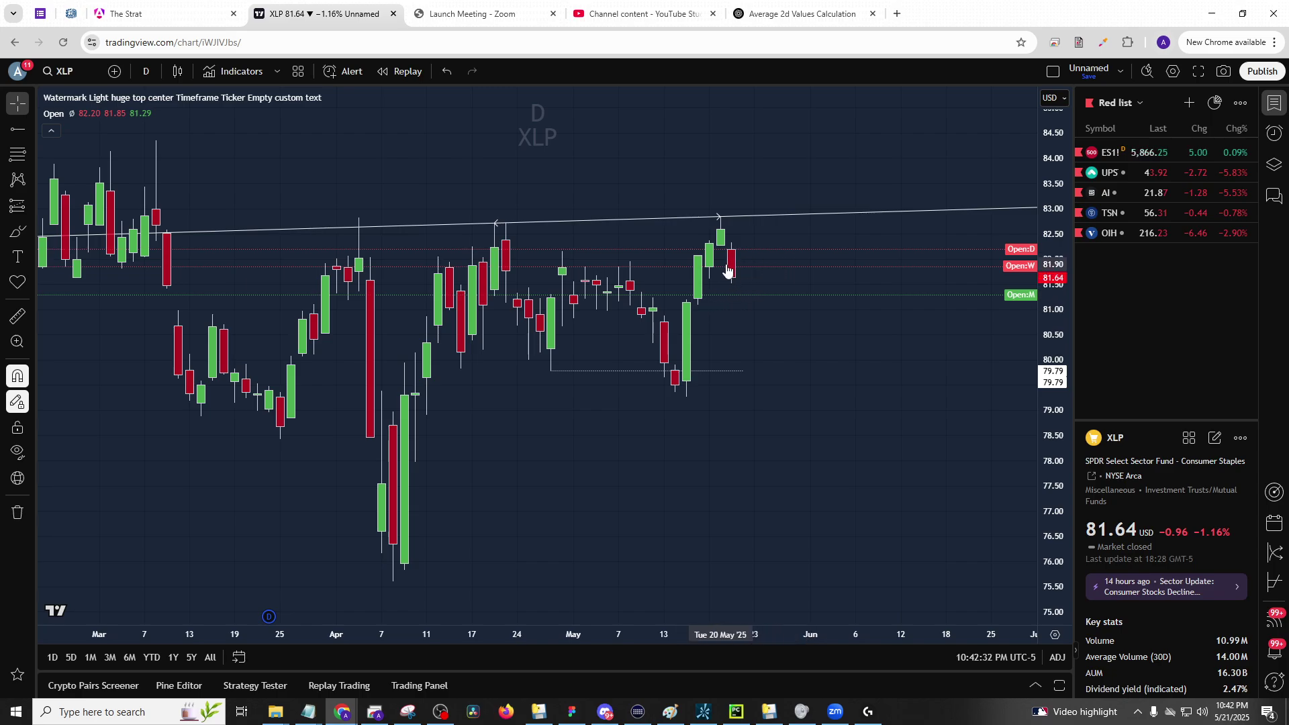
pyautogui.click(162, 16)
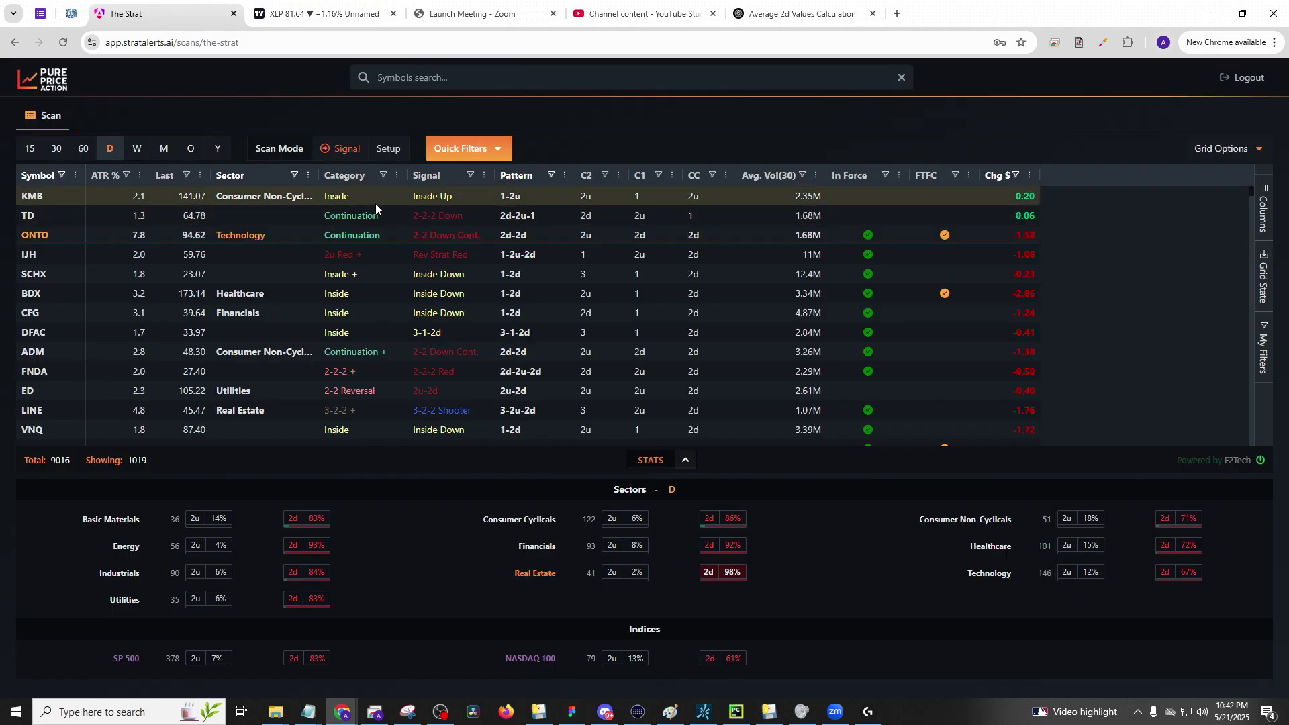
# - Switch the daily scan from signals to setups and filter Category to Inside
pyautogui.click(388, 148)
pyautogui.click(383, 175)
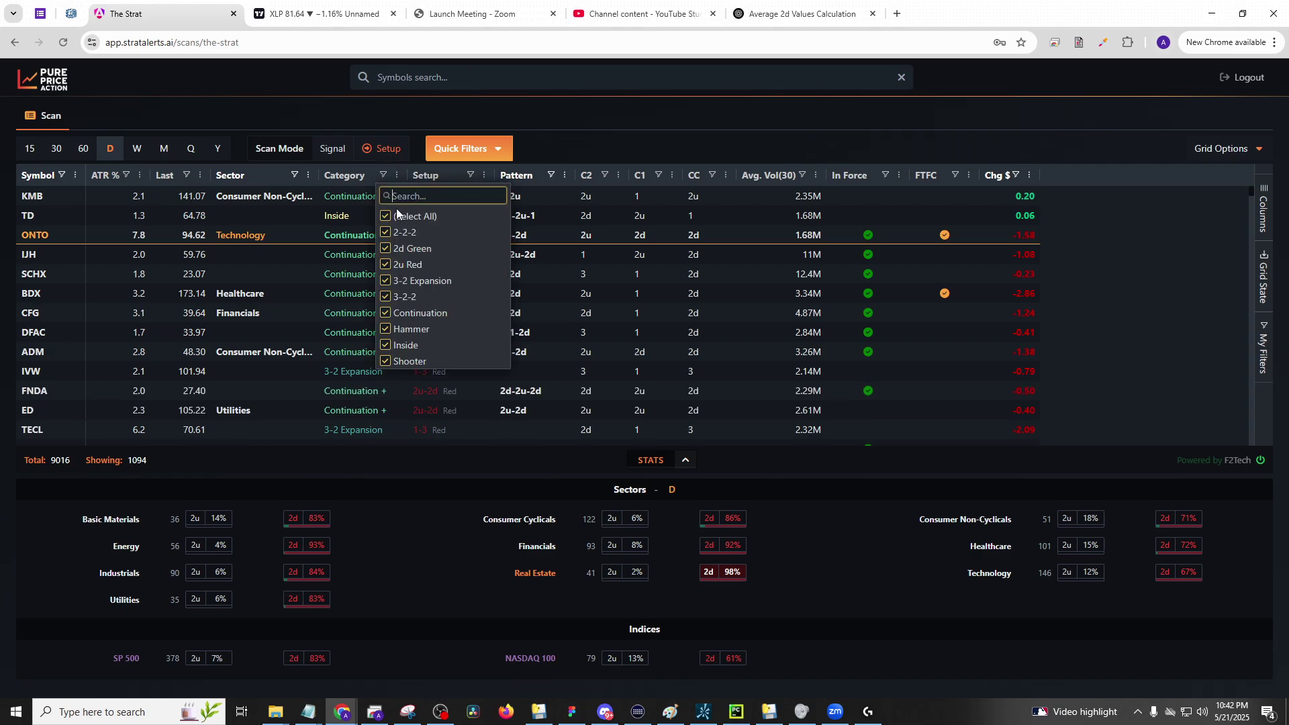
pyautogui.write('Inside')
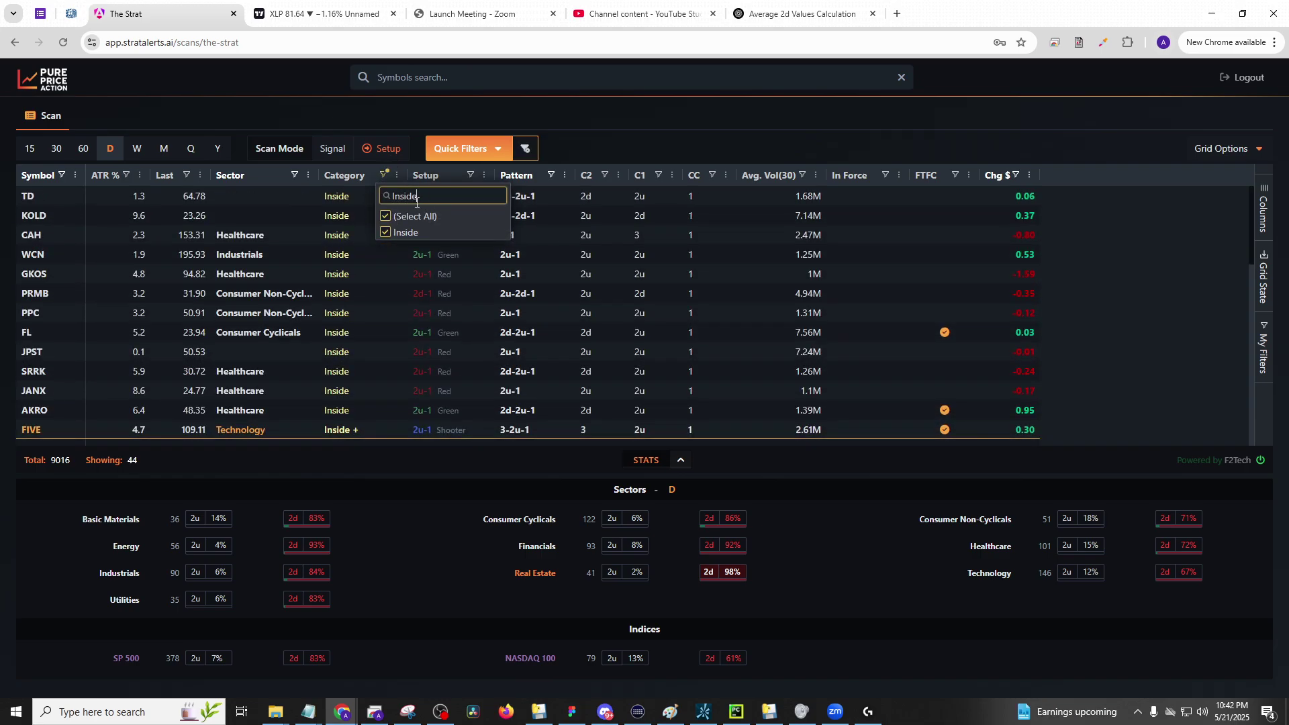
pyautogui.click(564, 136)
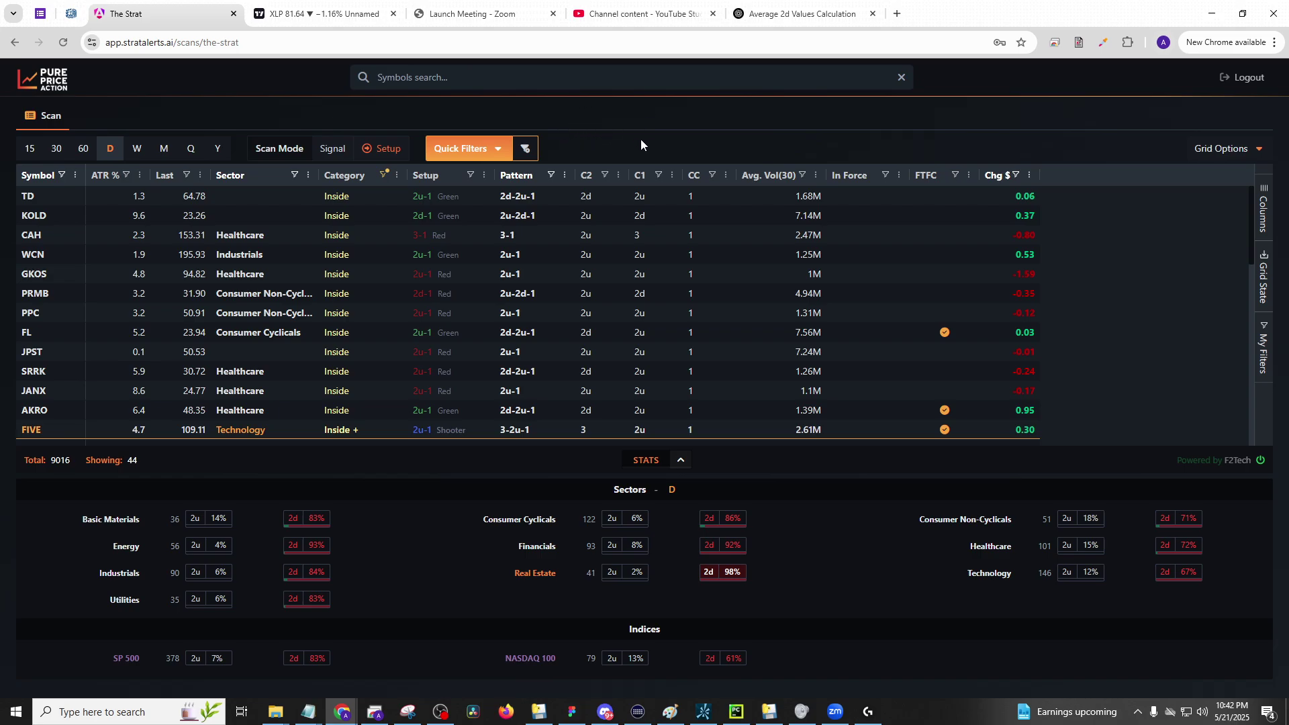
# - Sort by Last price, highest first, and require 30-day average volume of at least 2,000,000
pyautogui.click(166, 176)
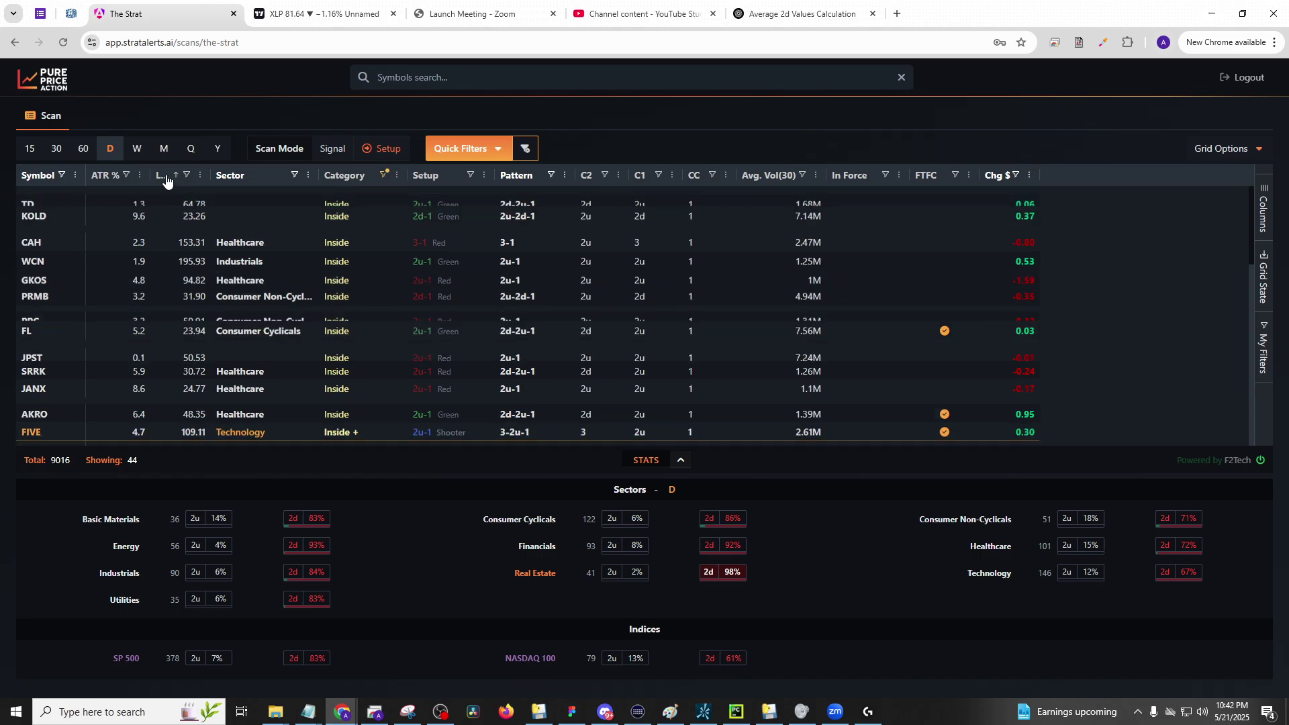
pyautogui.click(166, 176)
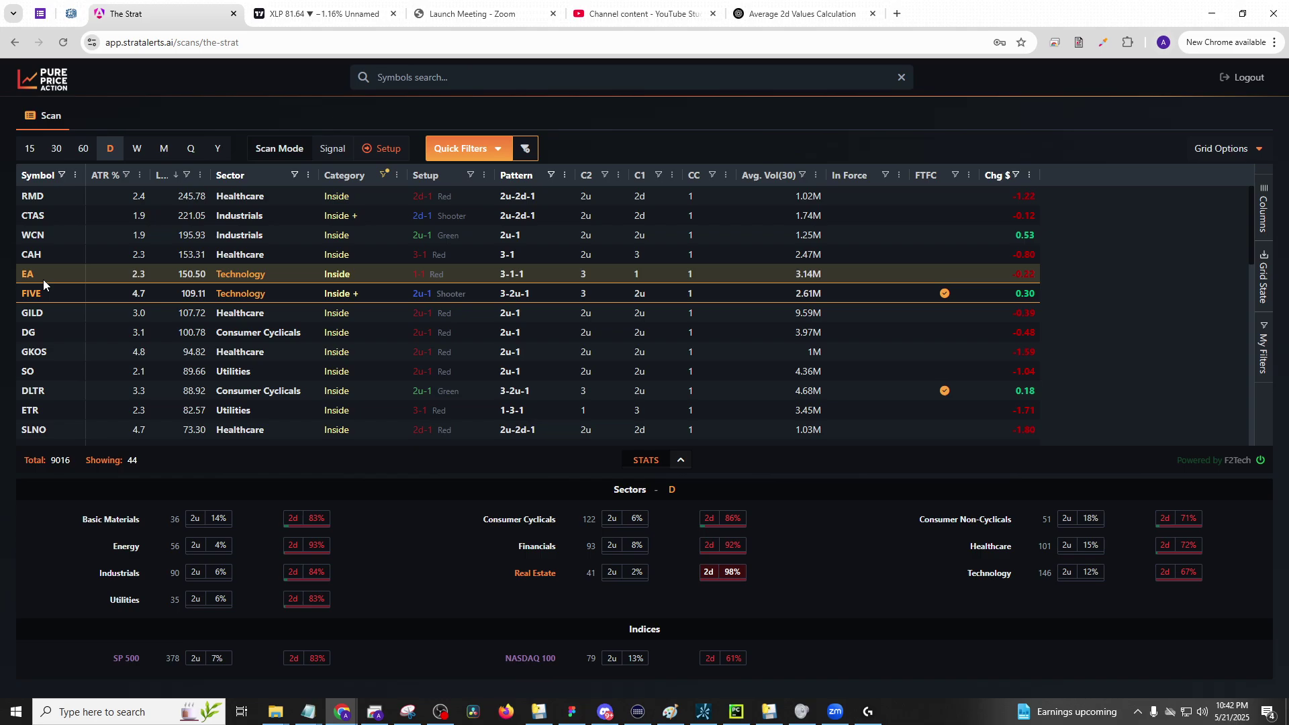
pyautogui.click(804, 174)
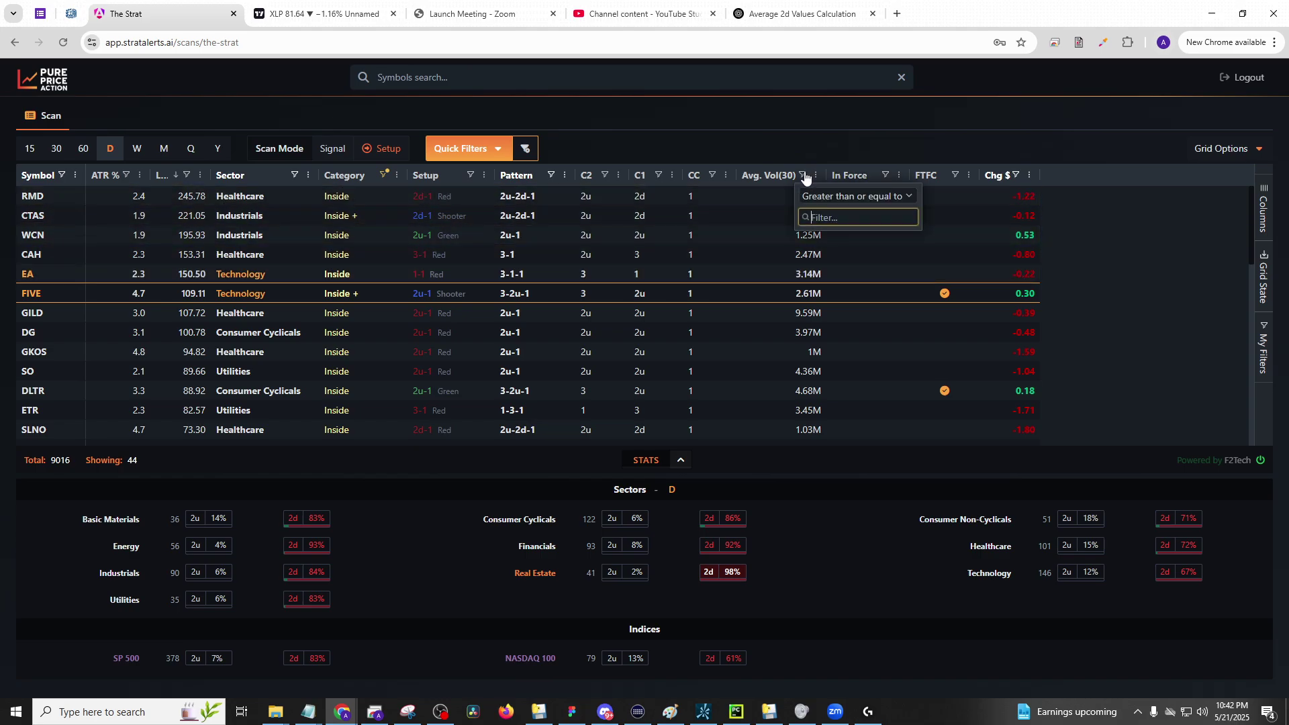
pyautogui.write('2000000')
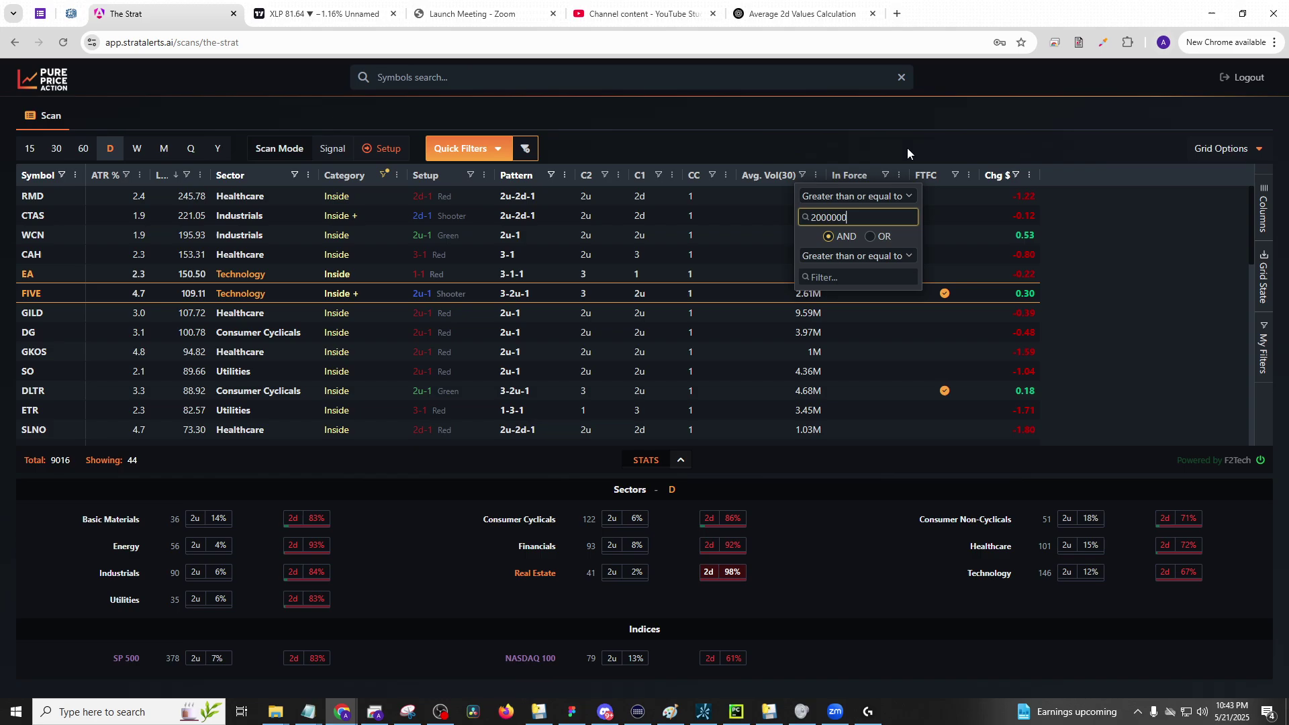
pyautogui.click(908, 148)
pyautogui.scroll(-3, 66, 268)
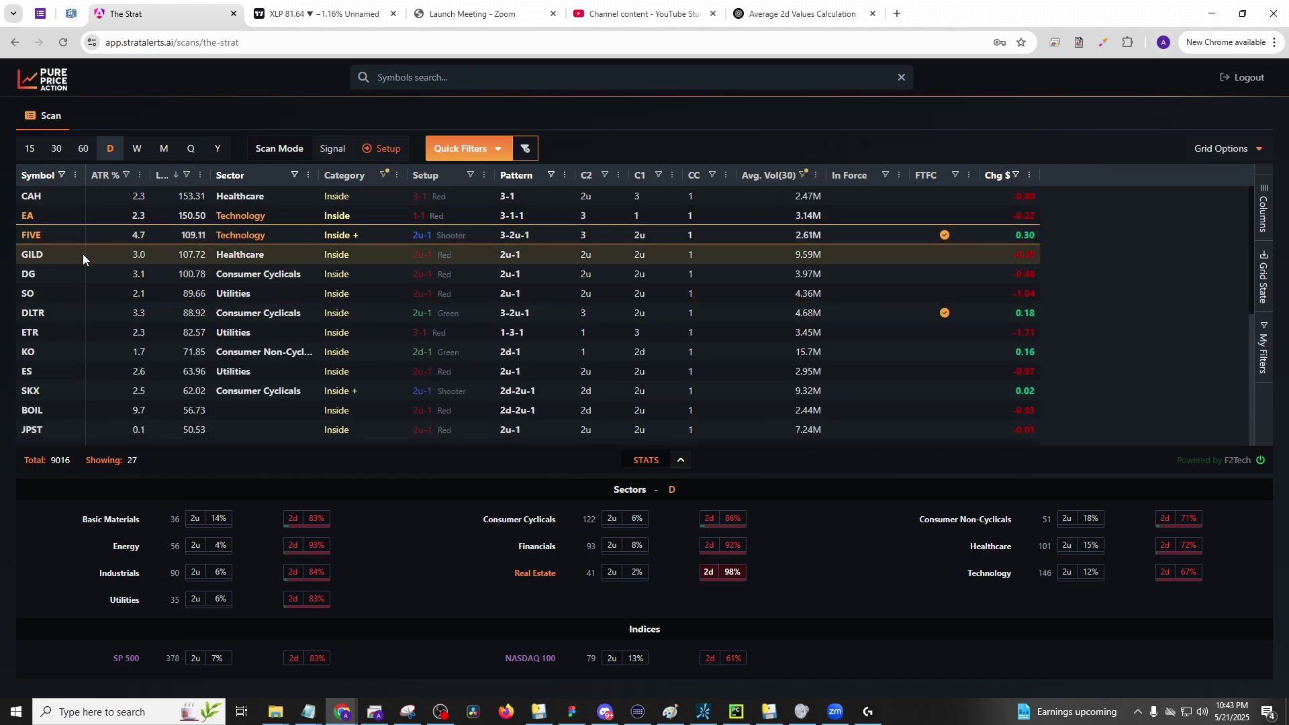
pyautogui.scroll(-1, 96, 240)
pyautogui.scroll(-3, 99, 237)
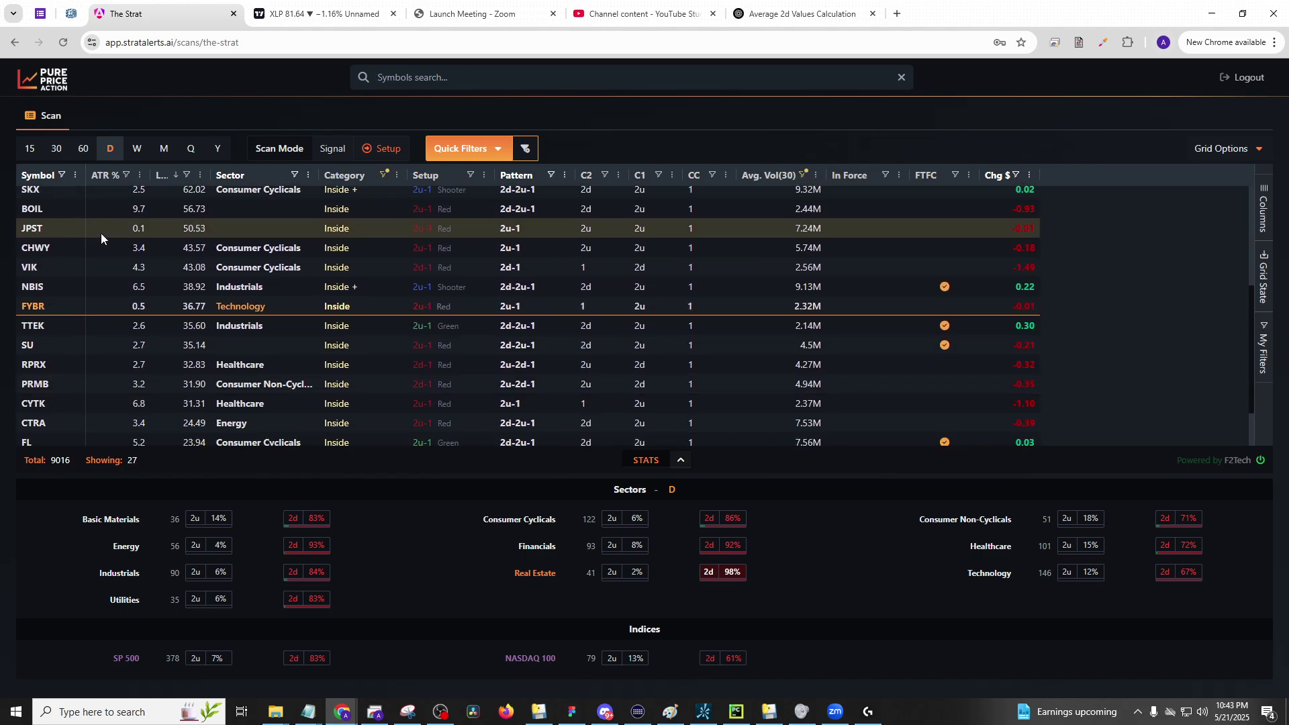
pyautogui.scroll(-2, 101, 235)
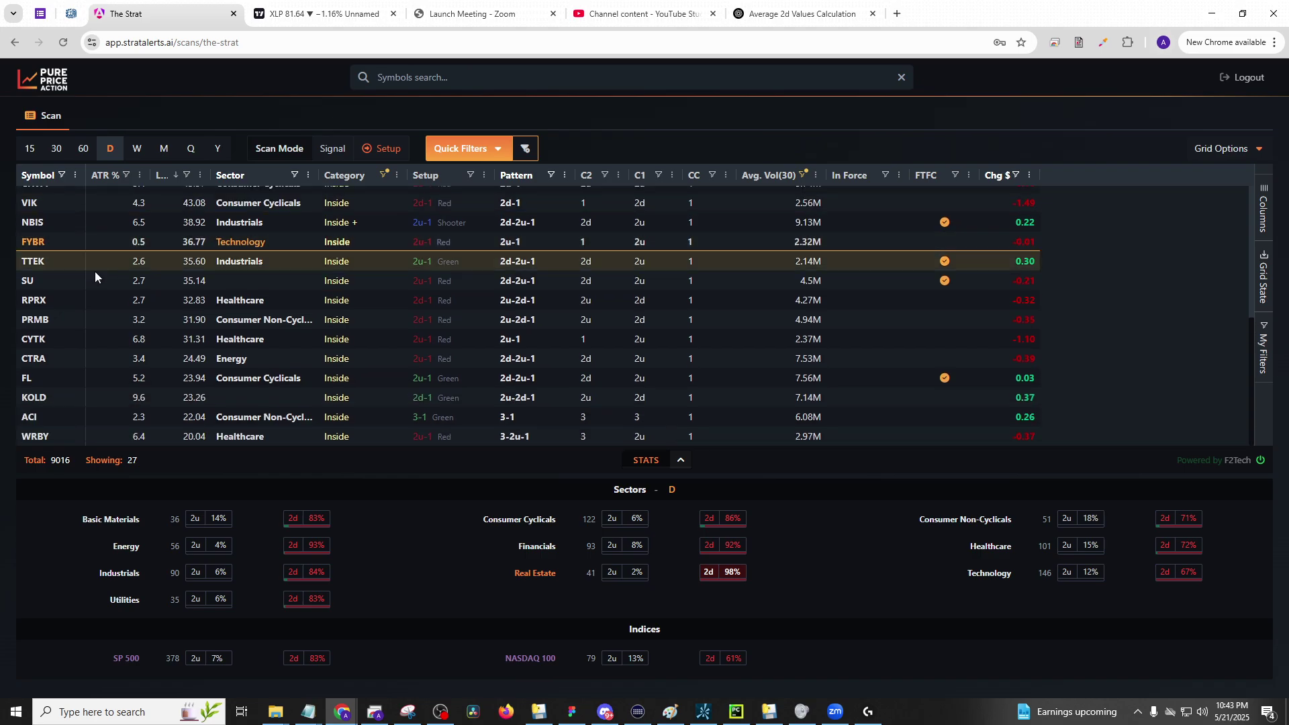
pyautogui.scroll(6, 70, 421)
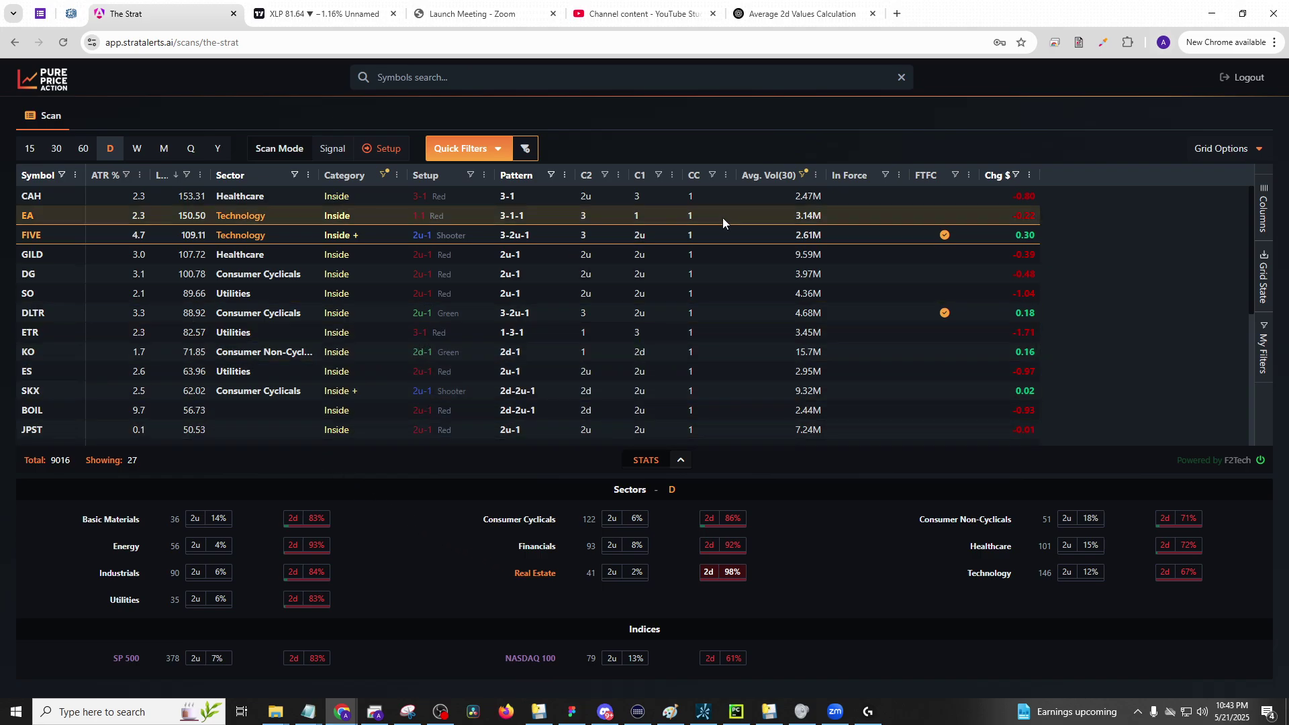
# - Try filtering C1 and CC to 2, then clear all scan filters
pyautogui.click(660, 175)
pyautogui.write('2')
pyautogui.click(712, 174)
pyautogui.write('2')
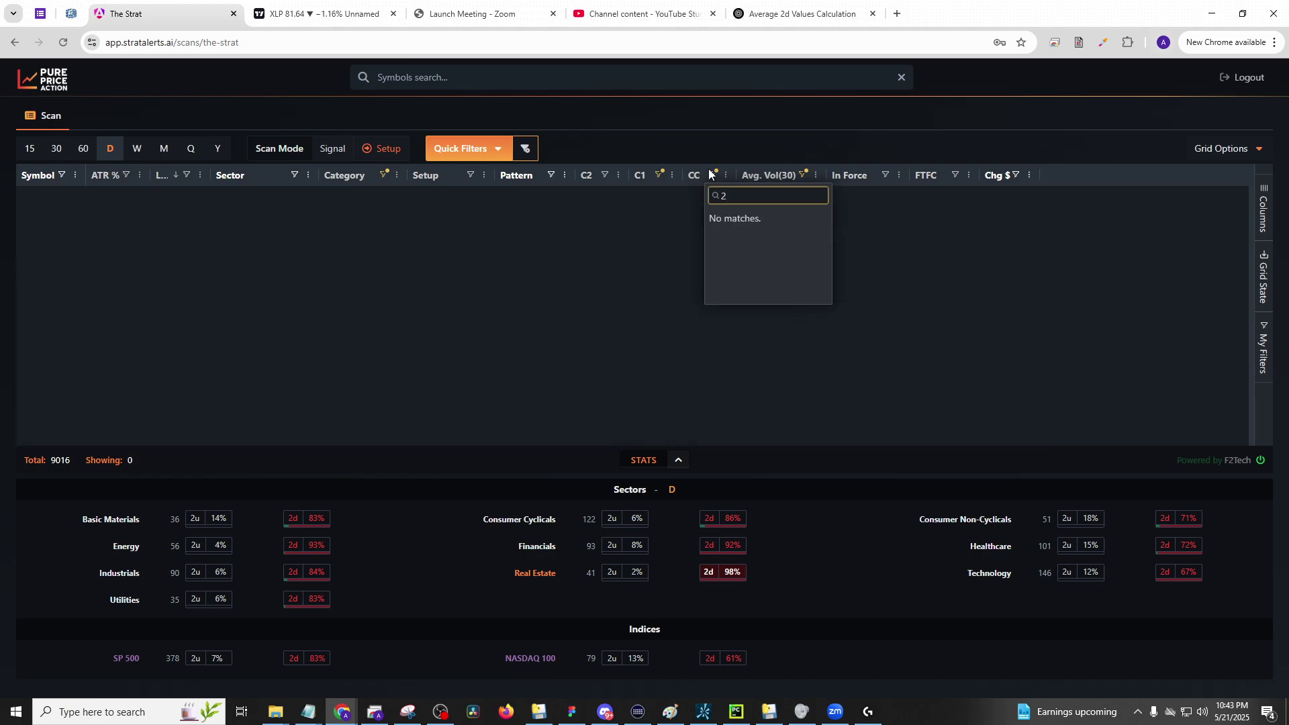
pyautogui.click(707, 159)
# - Filter C1 to 2d and 2u and CC to 2u, then review the Category choices unchanged
pyautogui.click(525, 149)
pyautogui.click(658, 175)
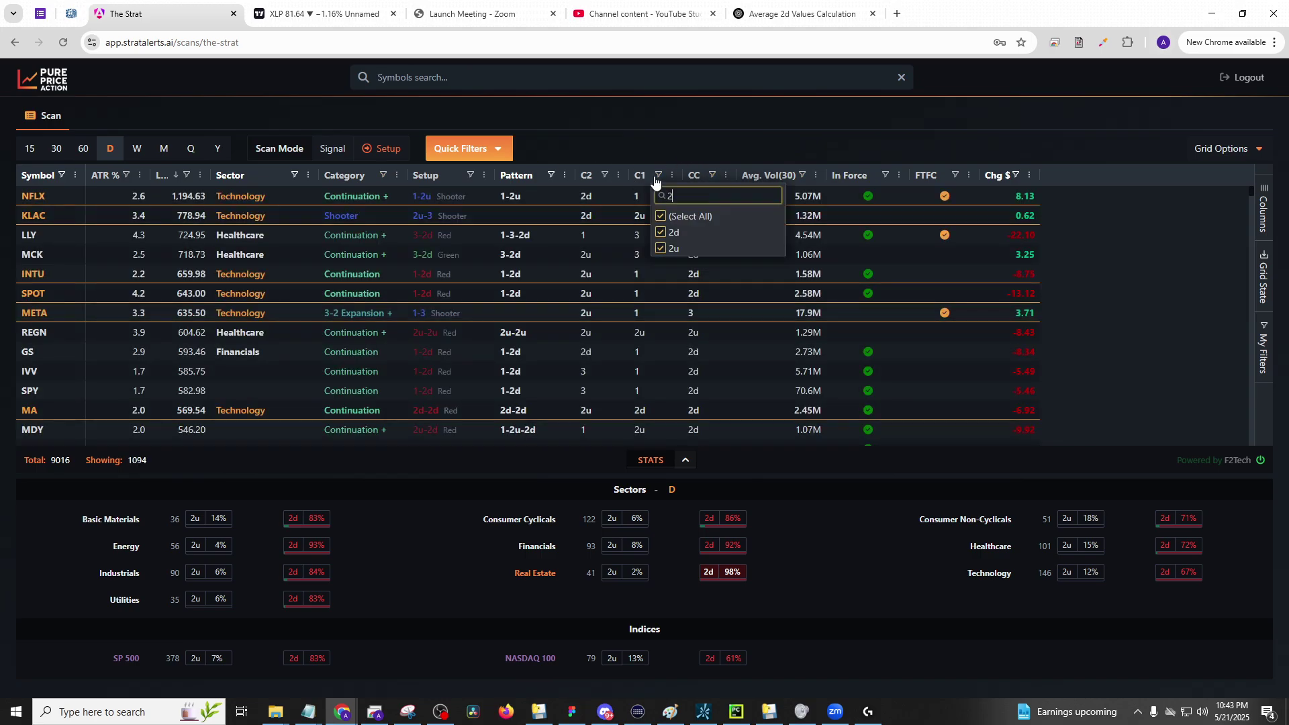
pyautogui.click(662, 155)
pyautogui.click(708, 176)
pyautogui.write('2u')
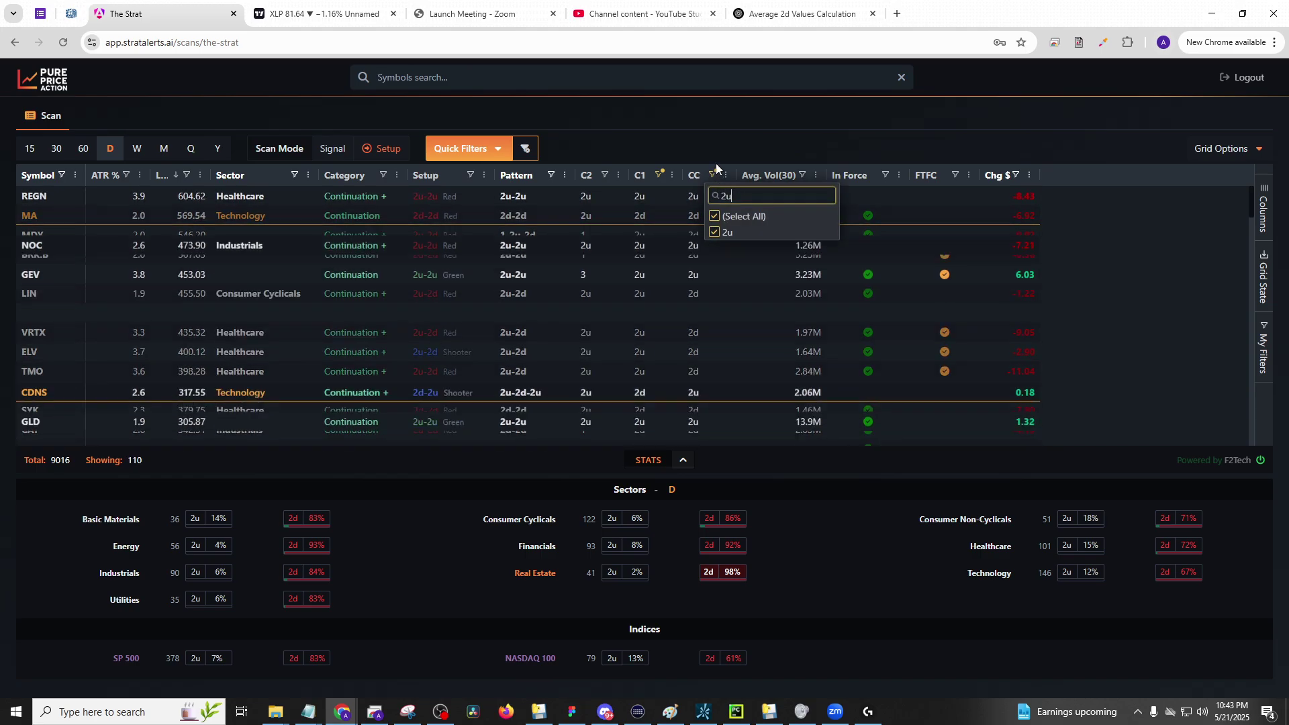
pyautogui.click(716, 163)
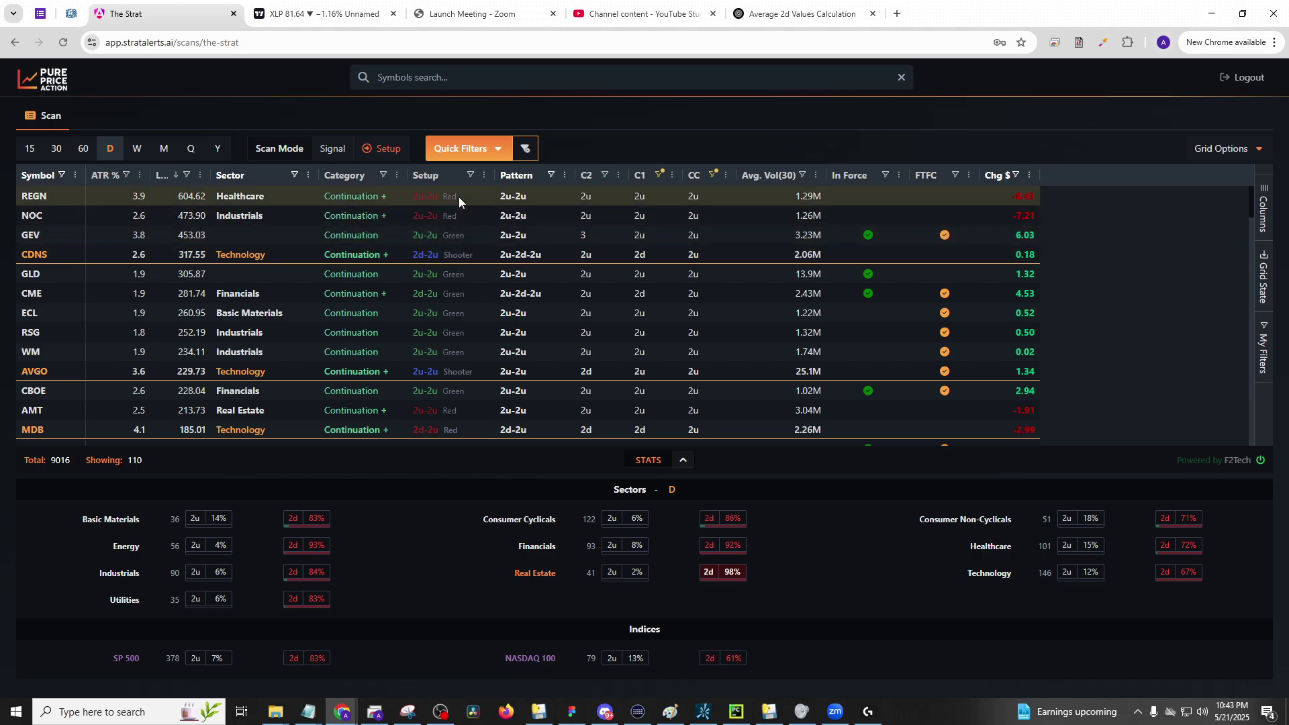
pyautogui.click(383, 175)
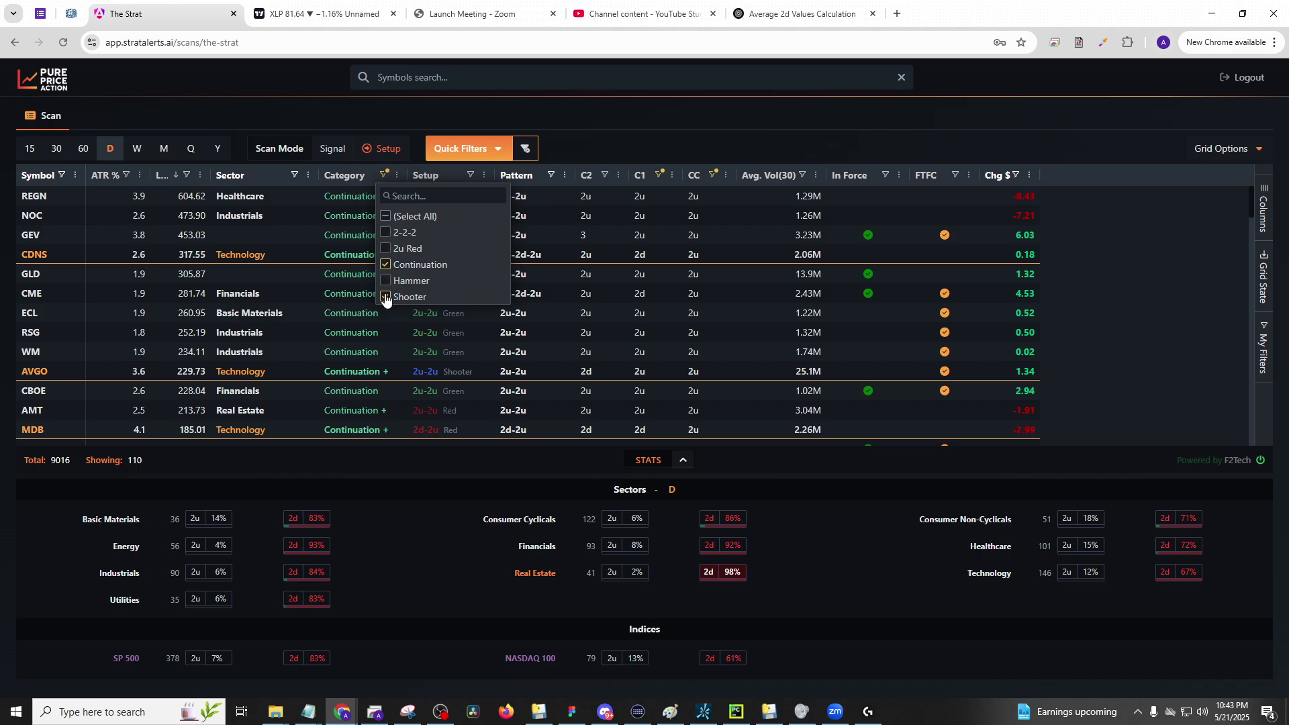
pyautogui.press('Escape')
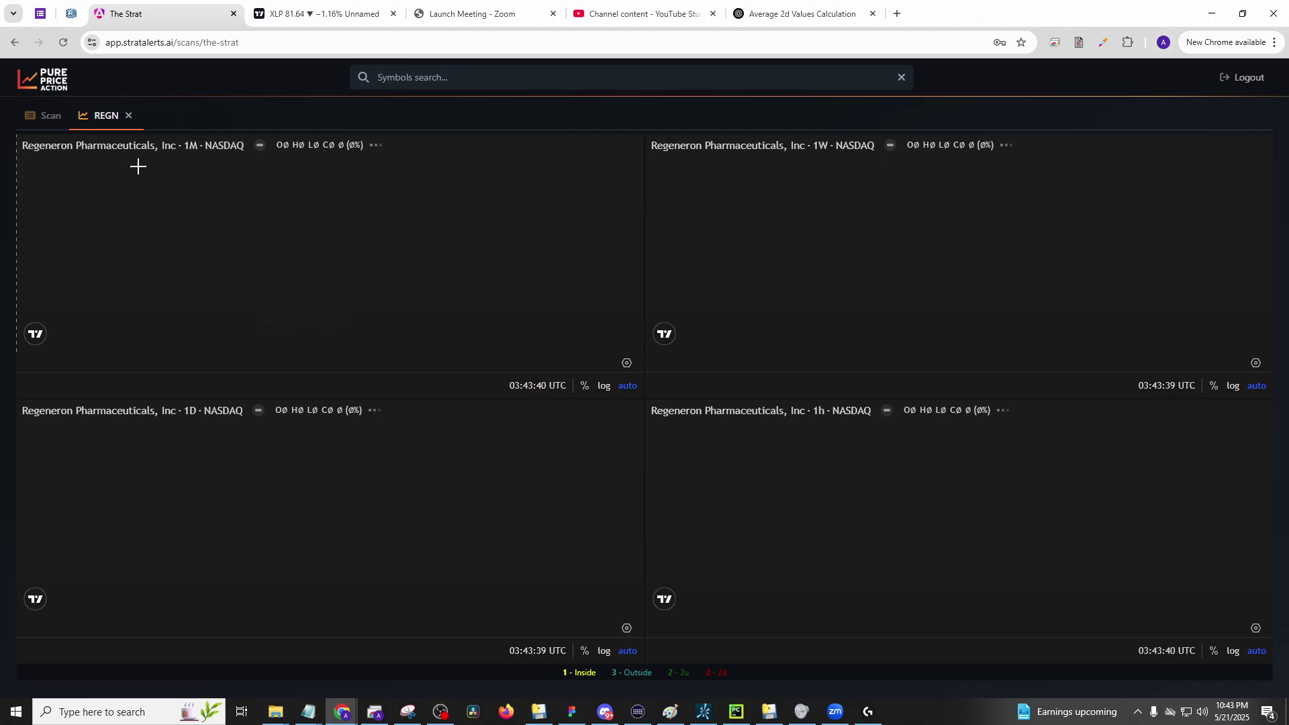
# - Close the REGN tab and load REGN's daily chart in TradingView
pyautogui.click(129, 115)
pyautogui.click(309, 15)
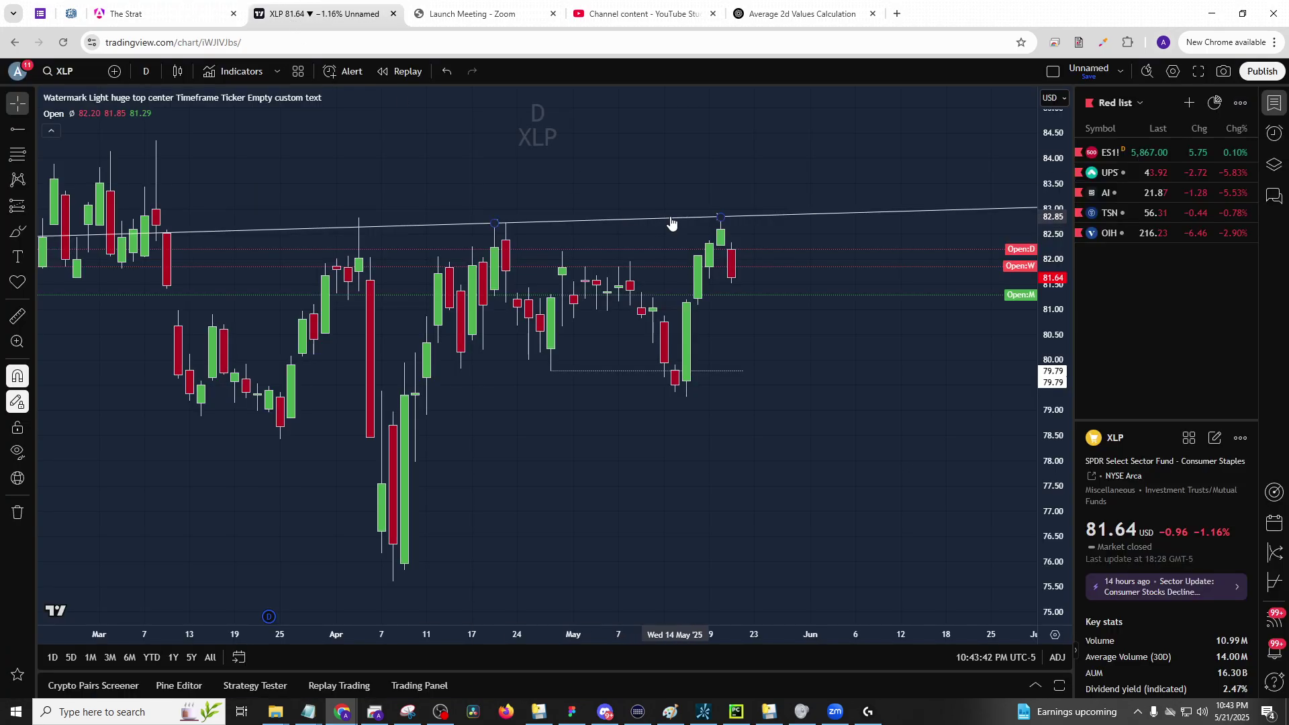
pyautogui.write('REGN')
pyautogui.press('Return')
pyautogui.scroll(3, 749, 345)
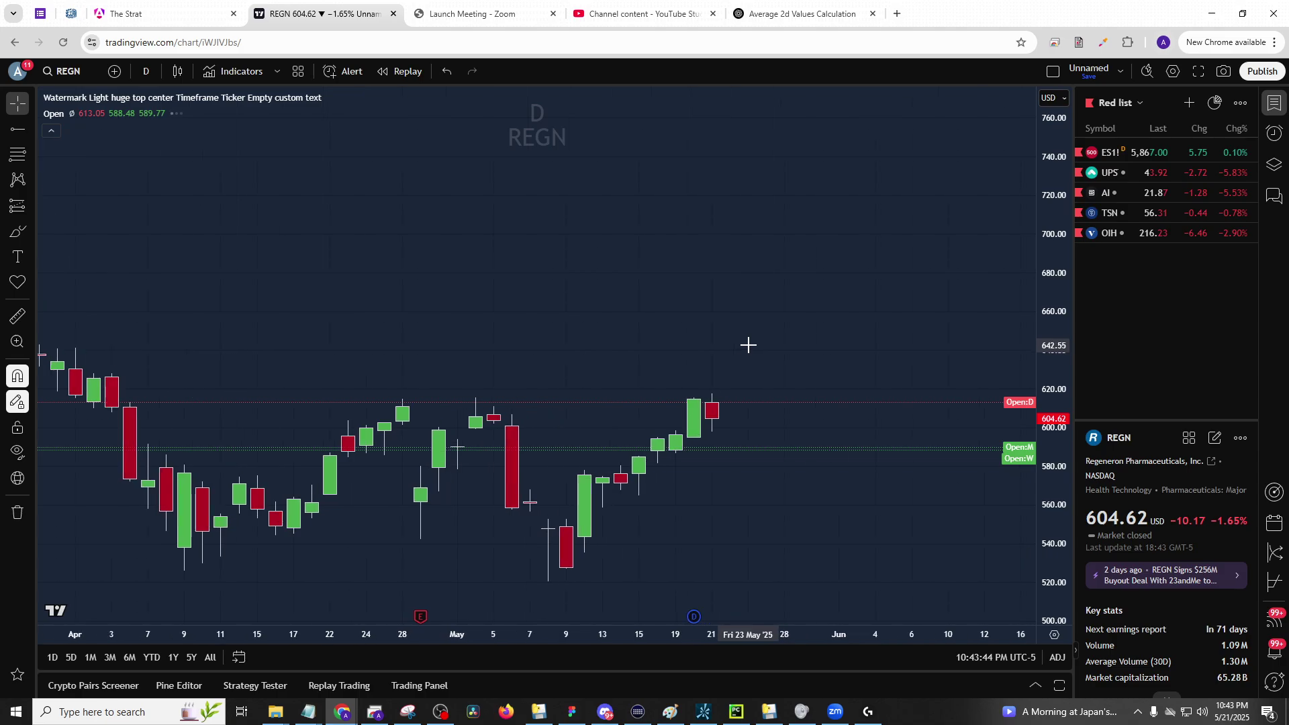
# - Back in the scan, limit the Category filter to Continuation by excluding Hammer
pyautogui.hotkey('ctrl', 'shift', 'Tab')
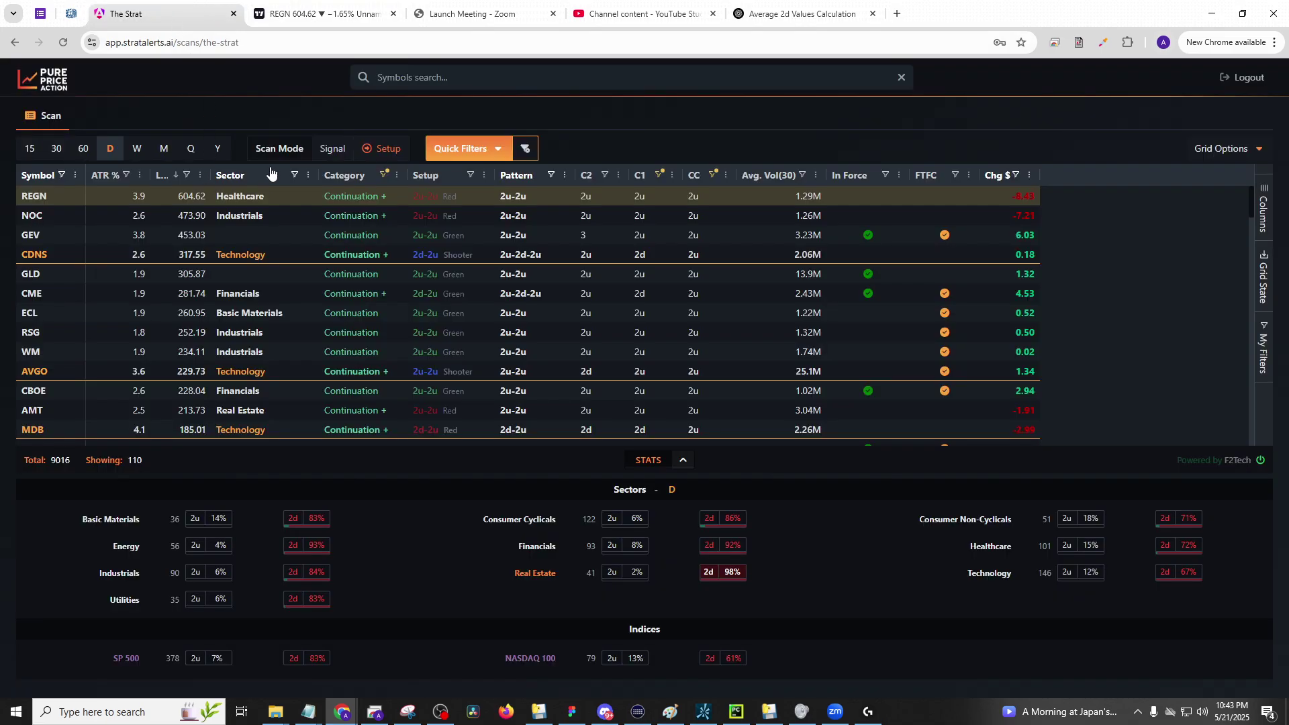
pyautogui.click(384, 176)
pyautogui.click(388, 266)
pyautogui.click(387, 281)
pyautogui.click(388, 266)
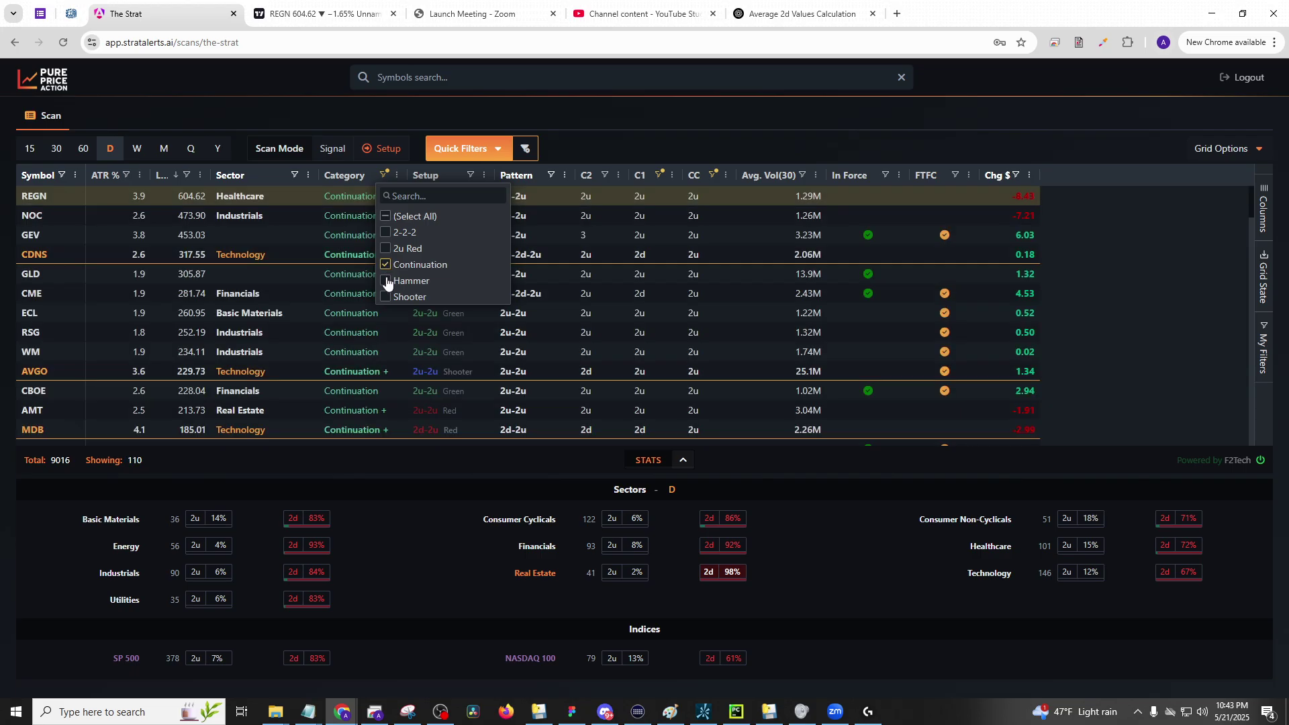
pyautogui.click(384, 175)
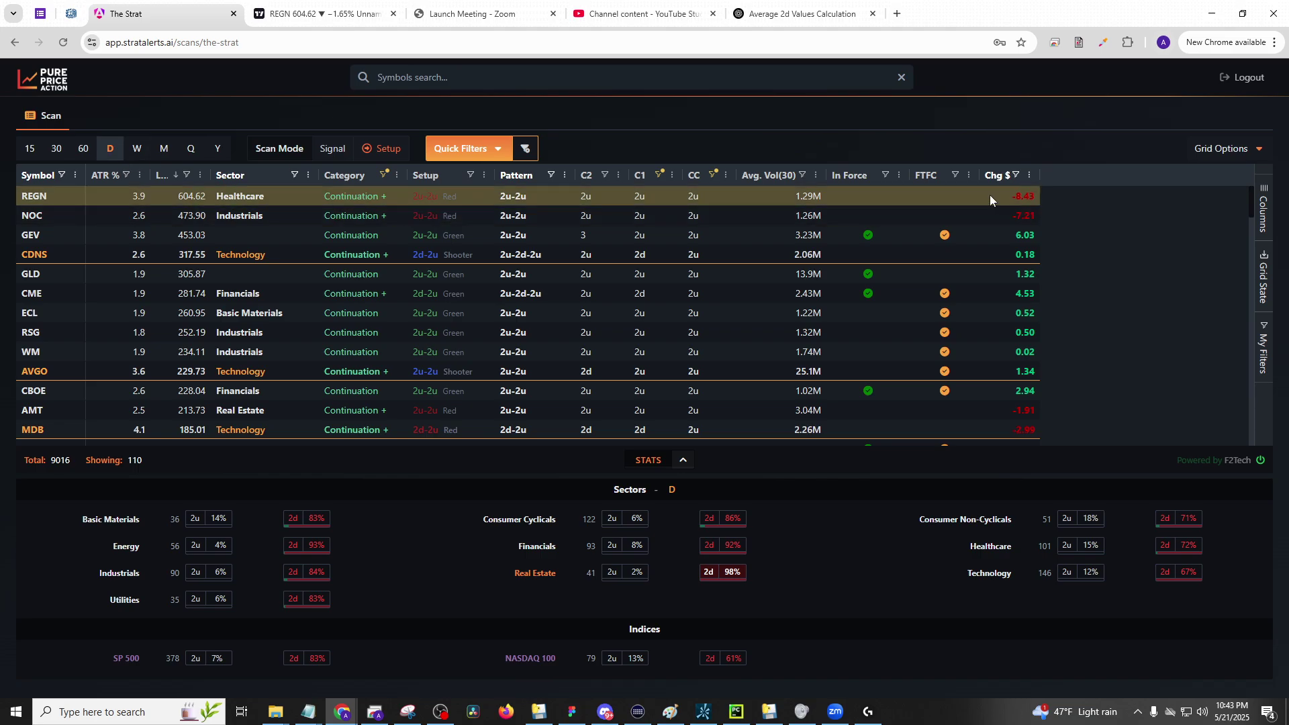
# - Set a Chg $ minimum of 1 and sort rows by Chg $ from highest to lowest
pyautogui.click(1016, 175)
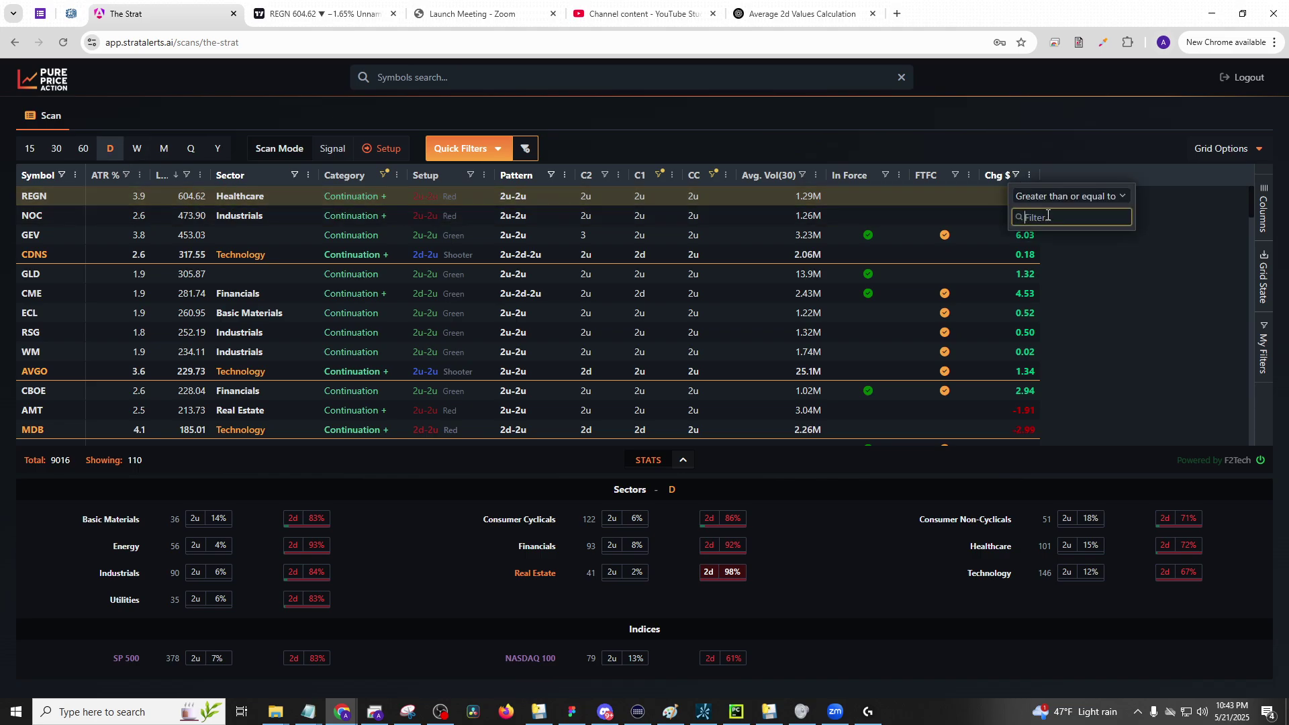
pyautogui.write('0')
pyautogui.click(814, 247)
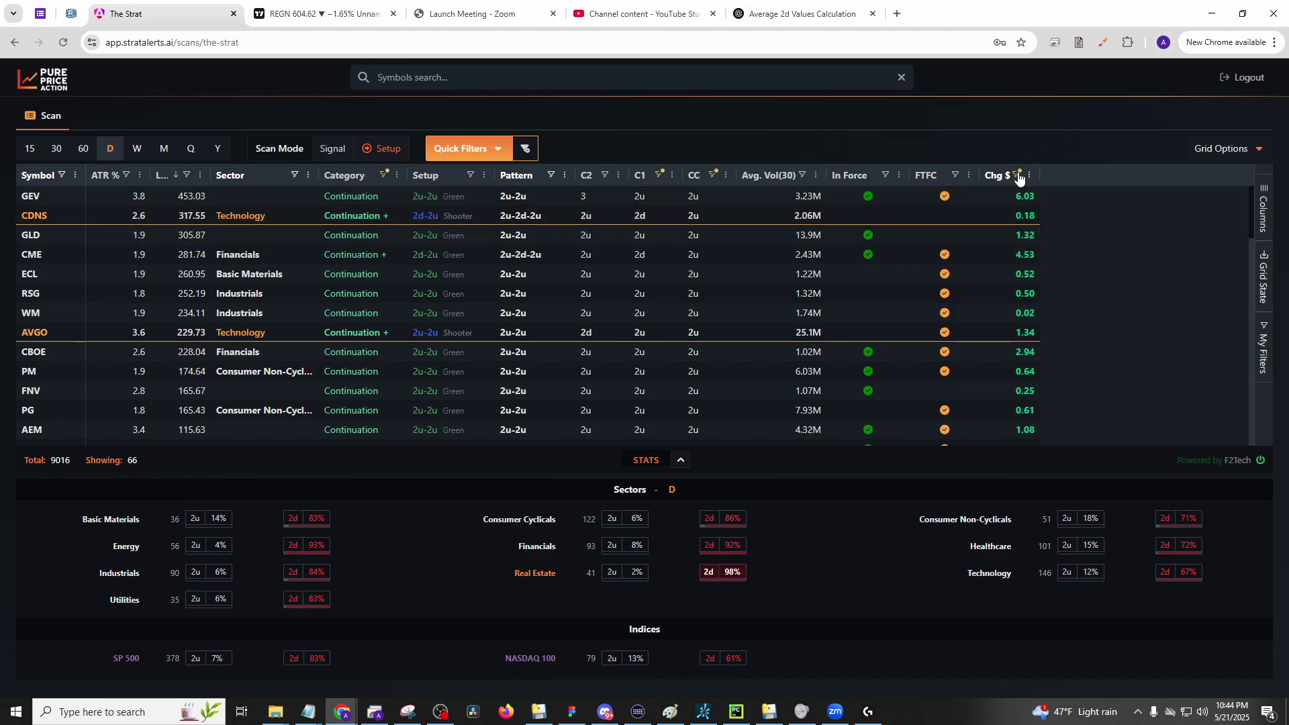
pyautogui.click(1018, 175)
pyautogui.press('BackSpace')
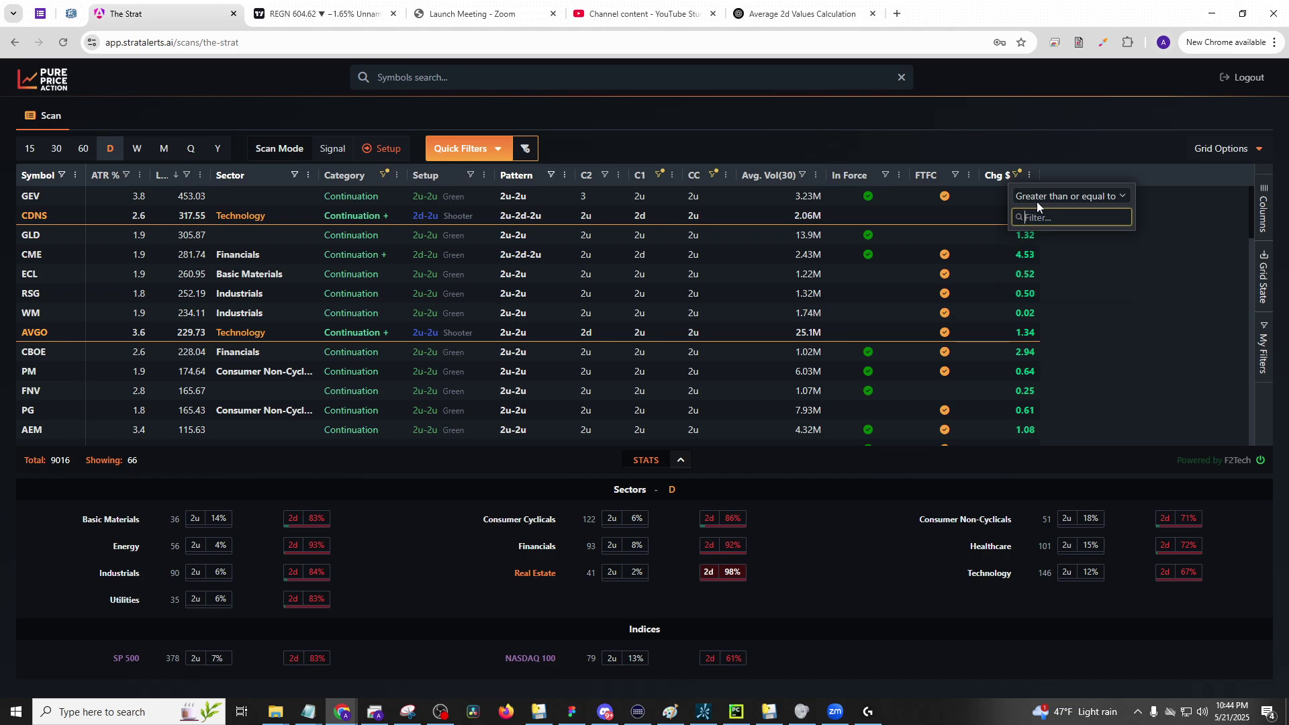
pyautogui.write('1')
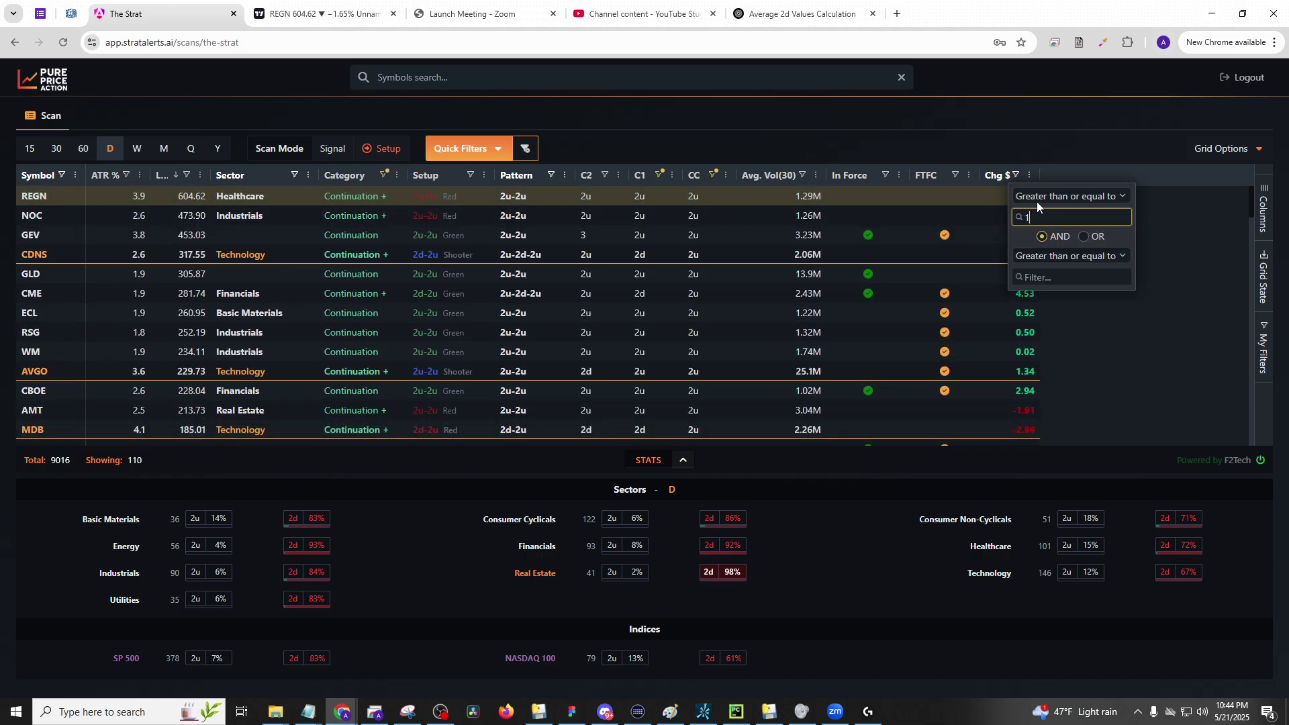
pyautogui.press('Escape')
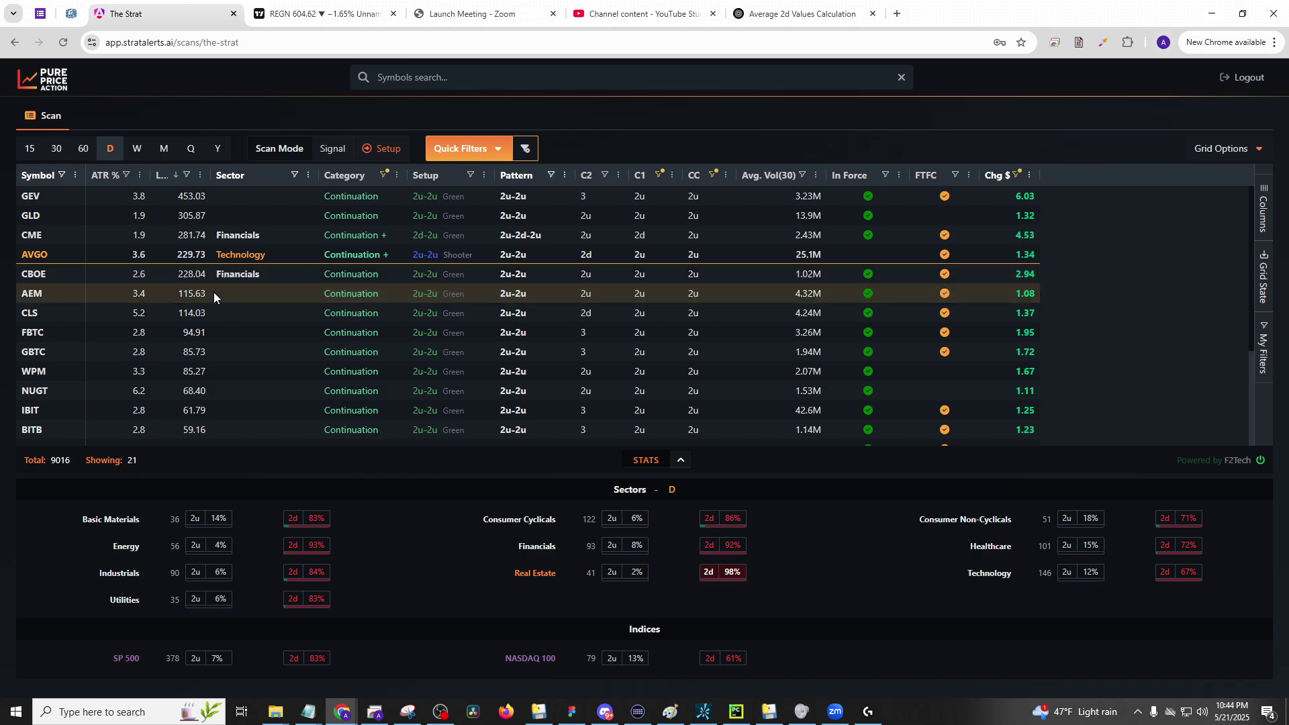
pyautogui.click(994, 176)
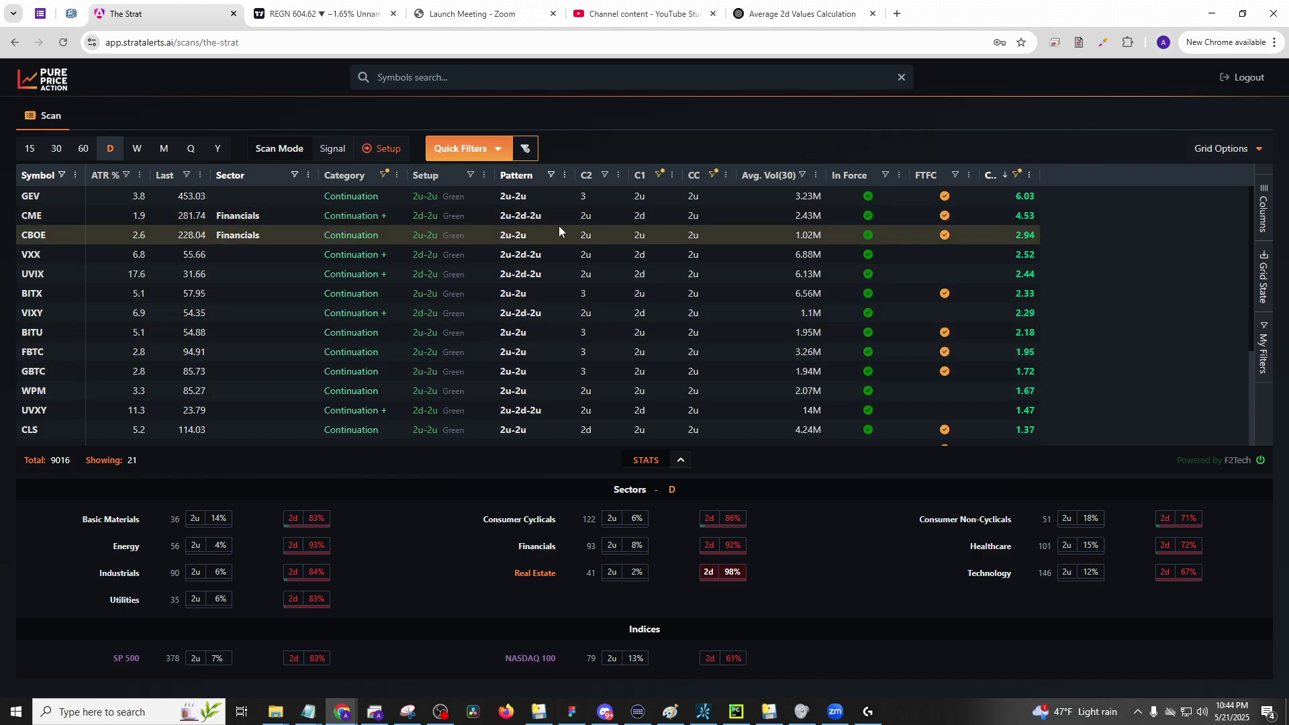
# - Review the ranked list, remove the Chg $ minimum to restore 110 rows, and search for SLV
pyautogui.scroll(-1, 84, 265)
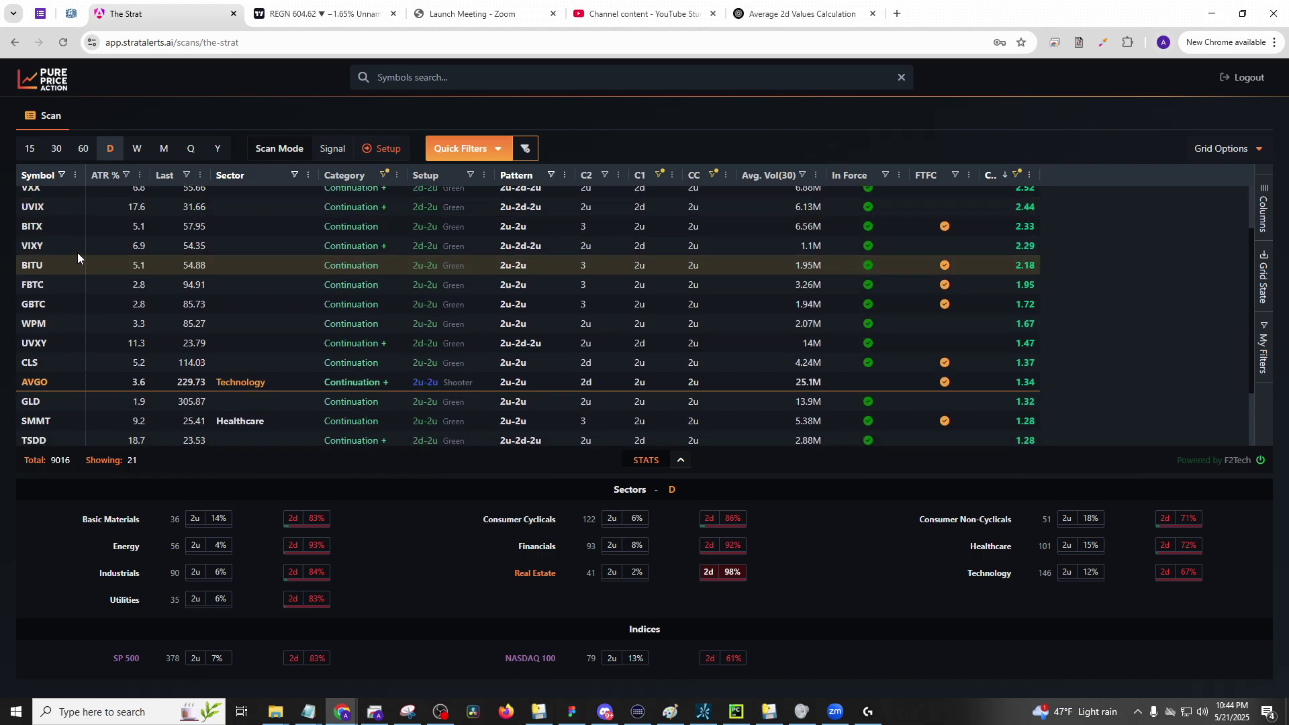
pyautogui.scroll(-1, 67, 282)
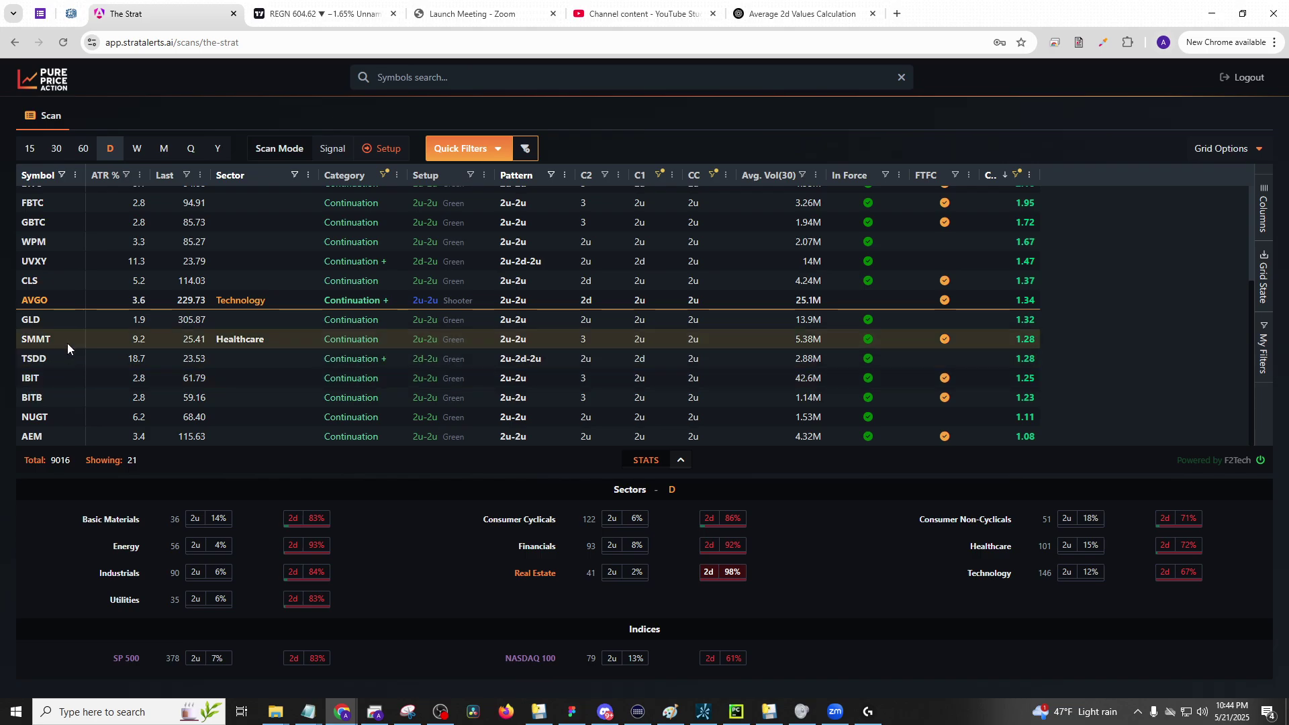
pyautogui.scroll(3, 51, 397)
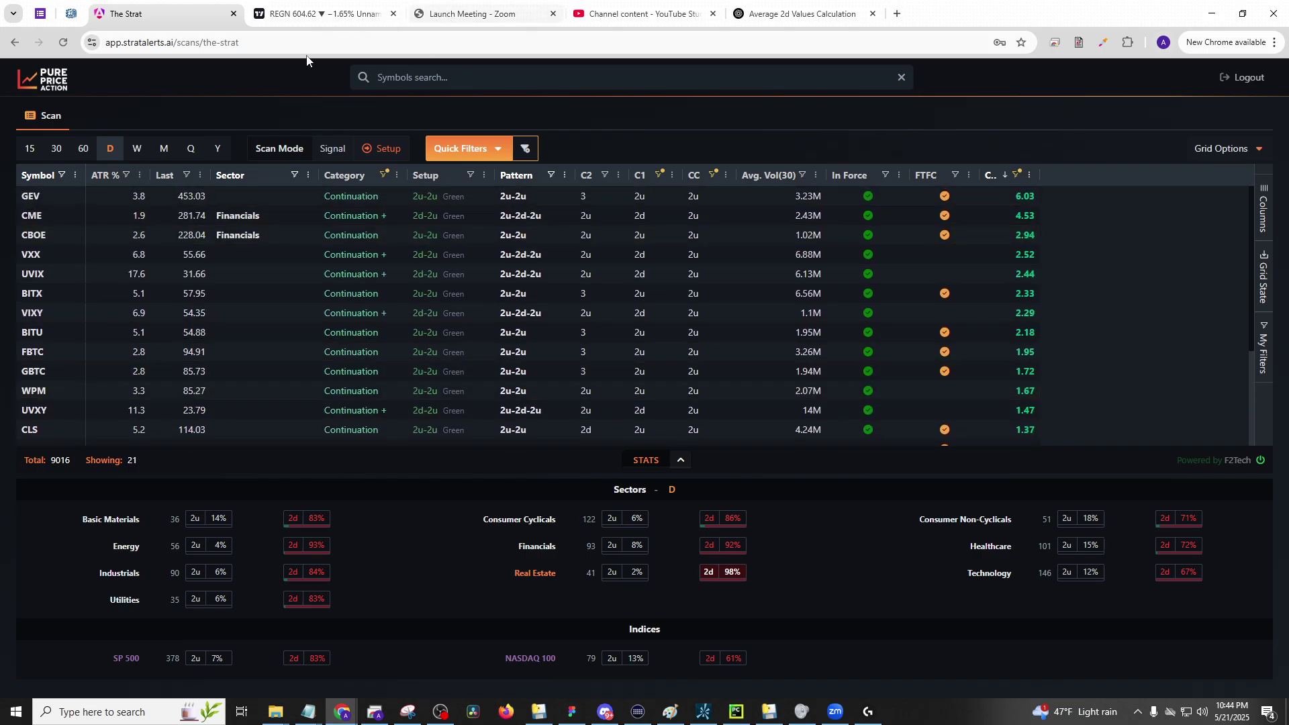
pyautogui.click(1016, 175)
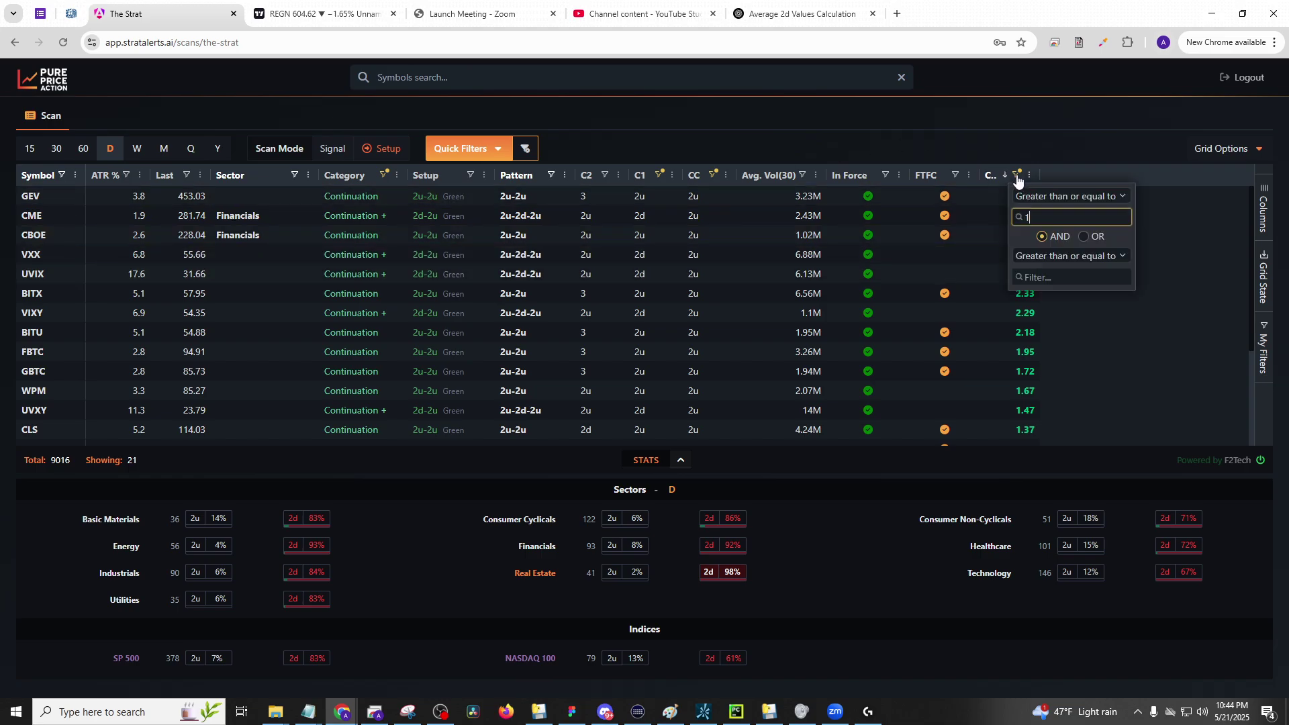
pyautogui.press('BackSpace')
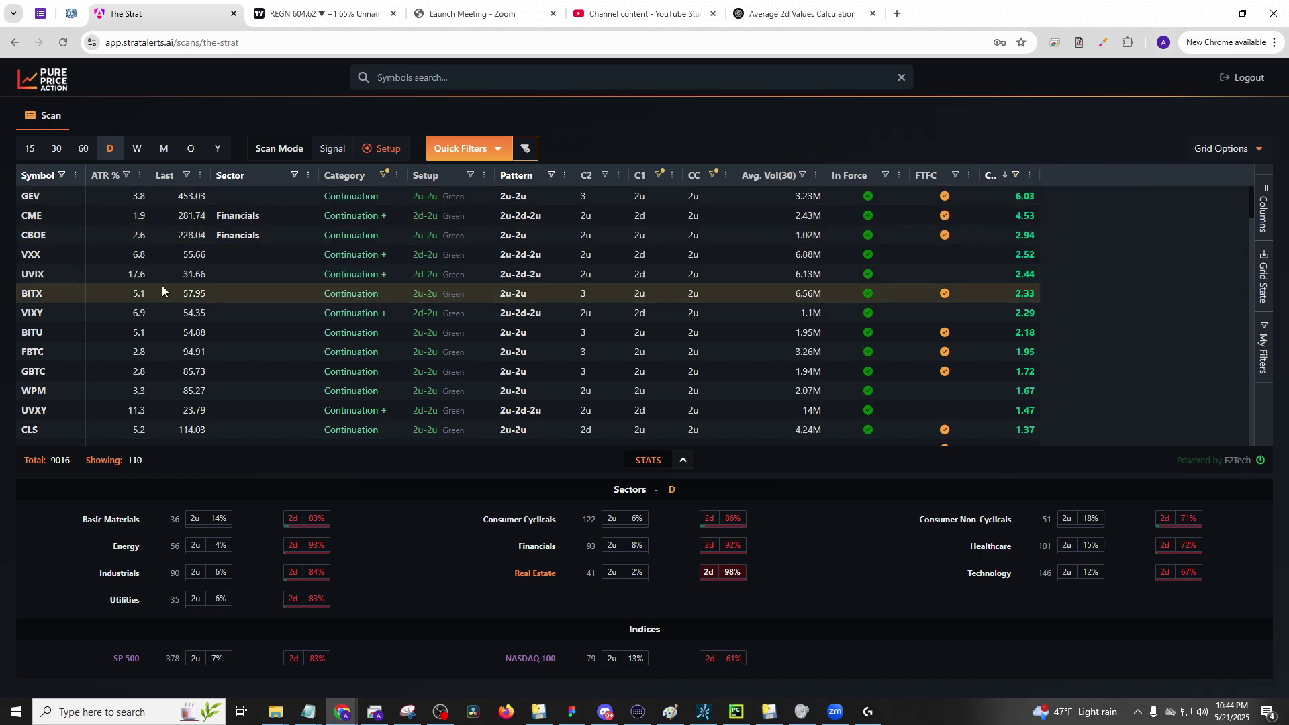
pyautogui.click(499, 78)
pyautogui.write('S')
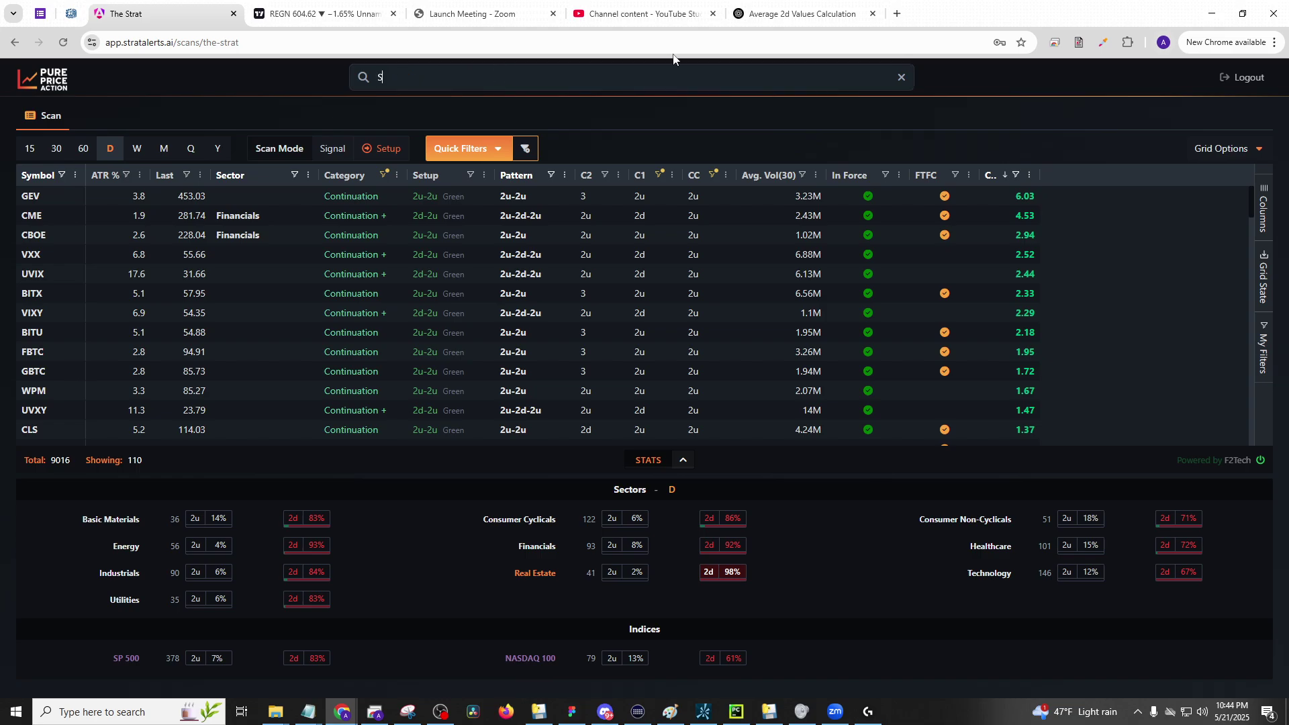
pyautogui.write('LV')
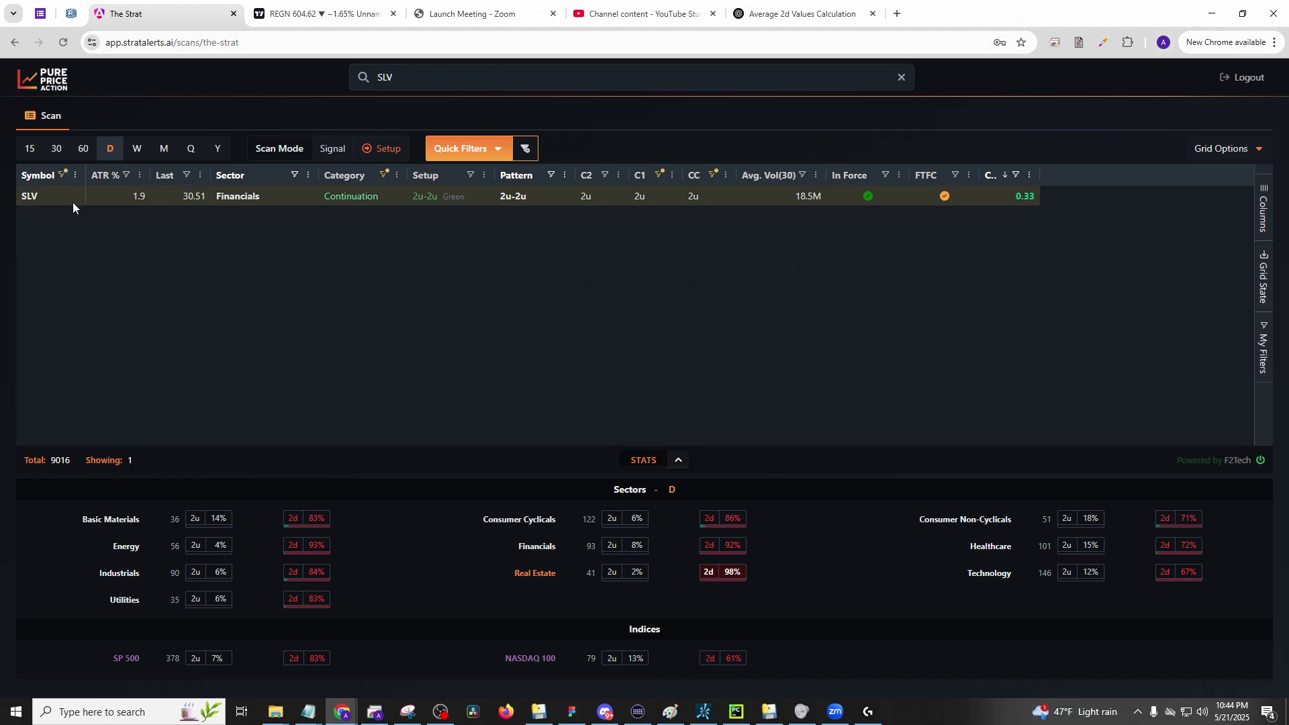
# - In TradingView, look at GLD and XLP, then load SLV
pyautogui.click(312, 14)
pyautogui.write('GLD')
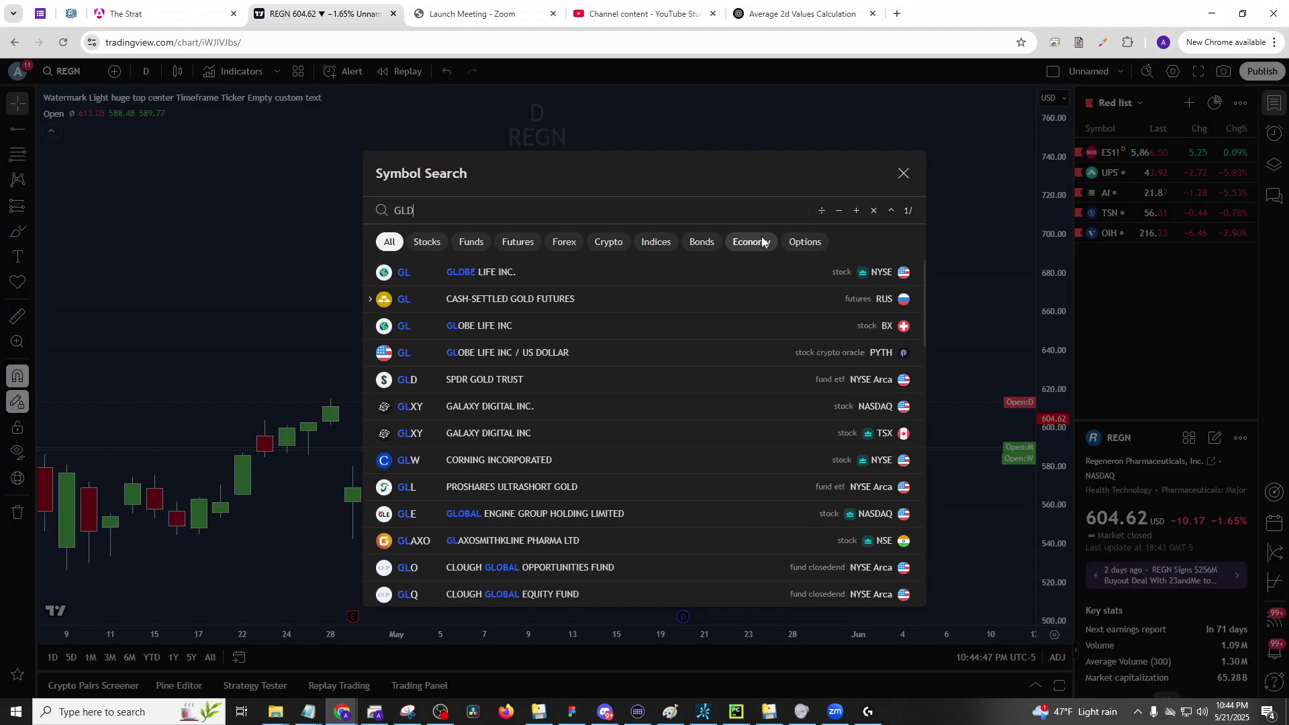
pyautogui.press('Return')
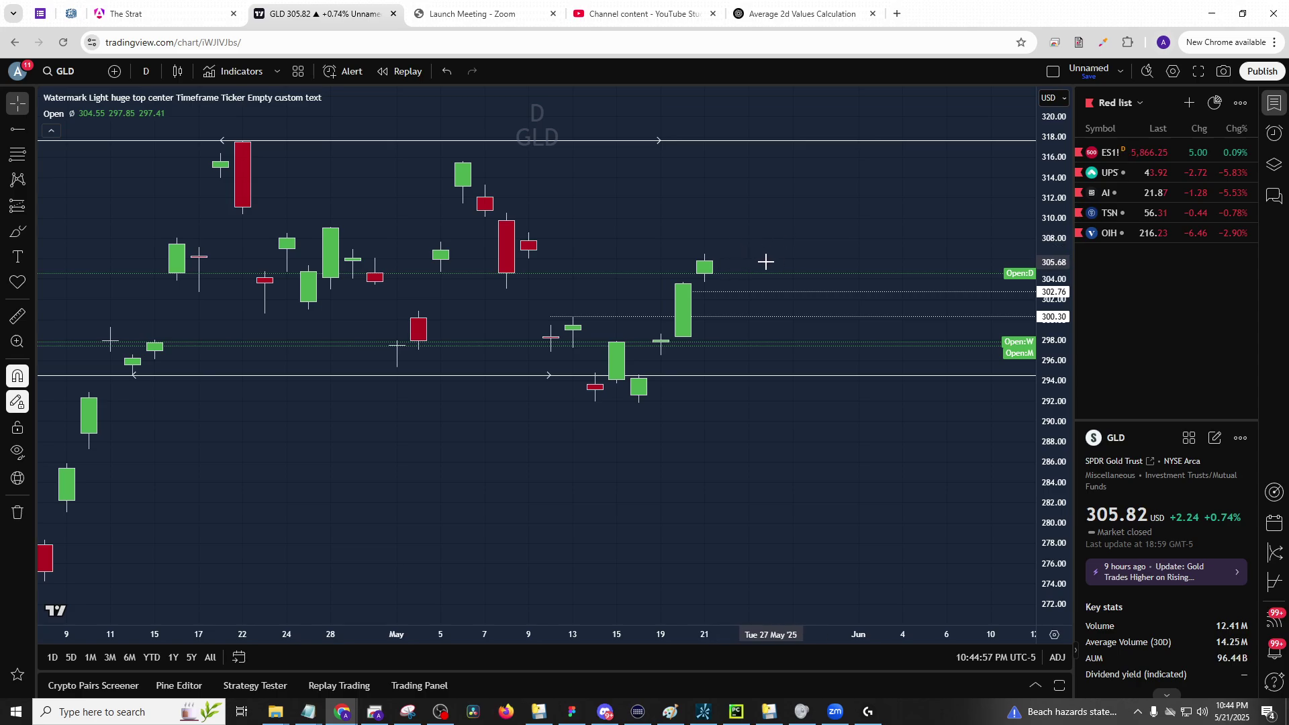
pyautogui.write('XLP')
pyautogui.press('Return')
pyautogui.write('SLV')
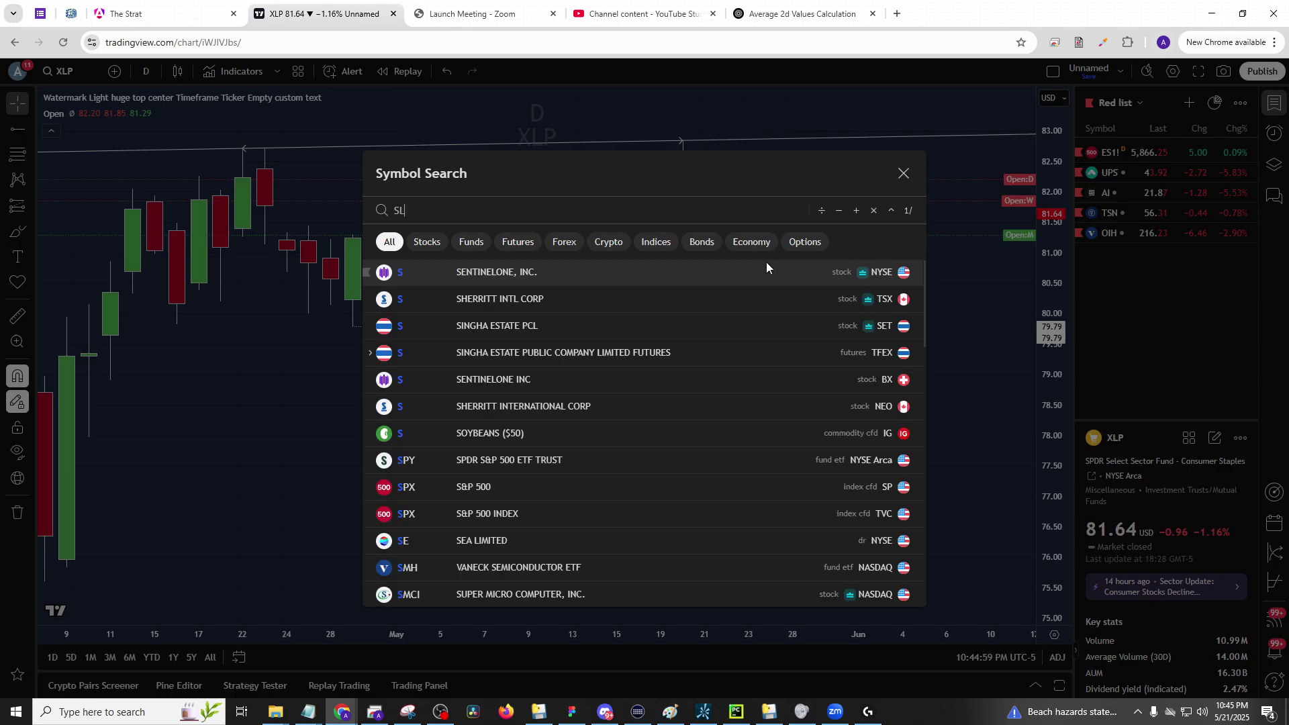
pyautogui.press('Return')
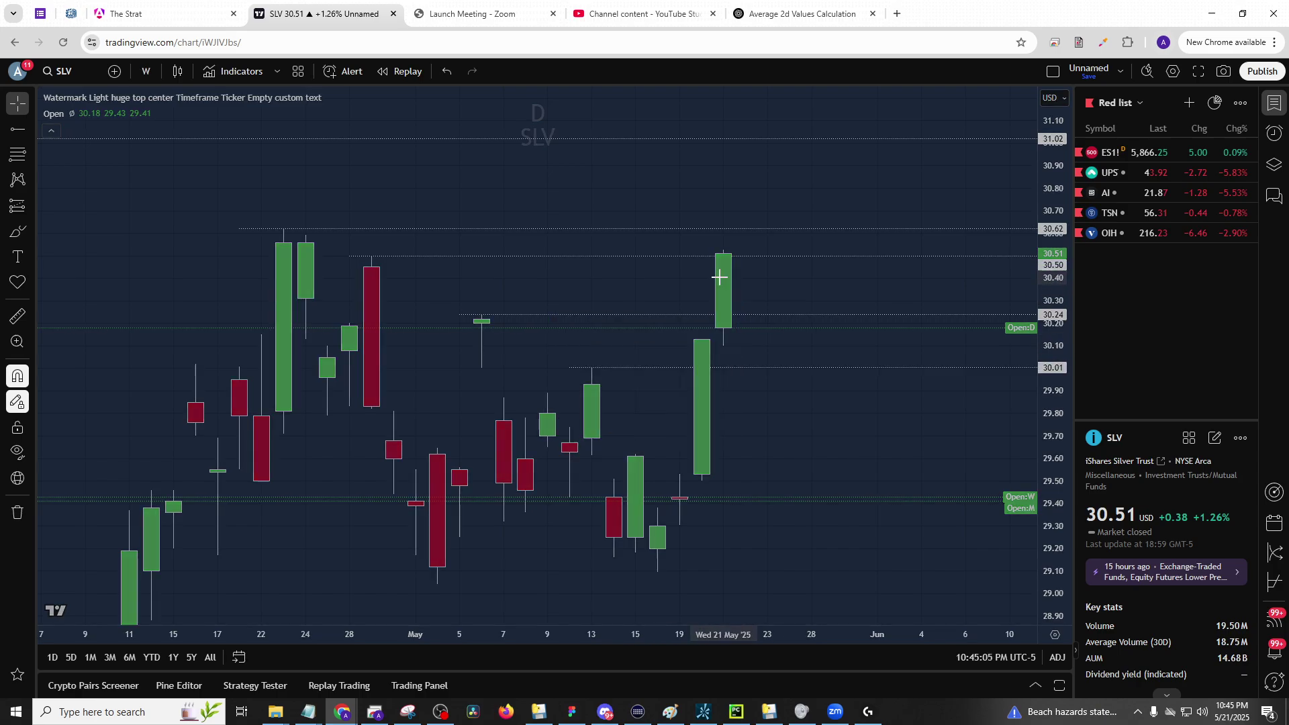
# - View SLV on weekly candles with a compressed price scale, then monthly, then daily
pyautogui.write('1w')
pyautogui.press('Return')
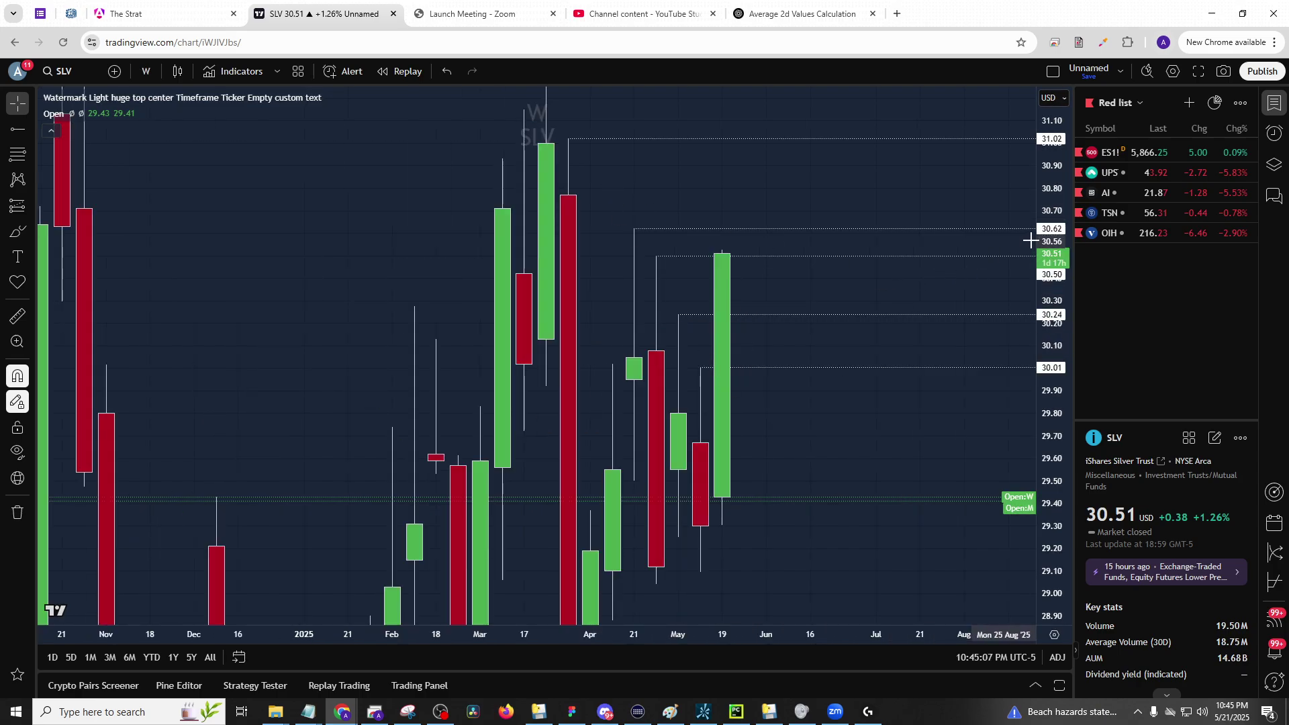
pyautogui.moveTo(1042, 245); pyautogui.dragTo(906, 541)
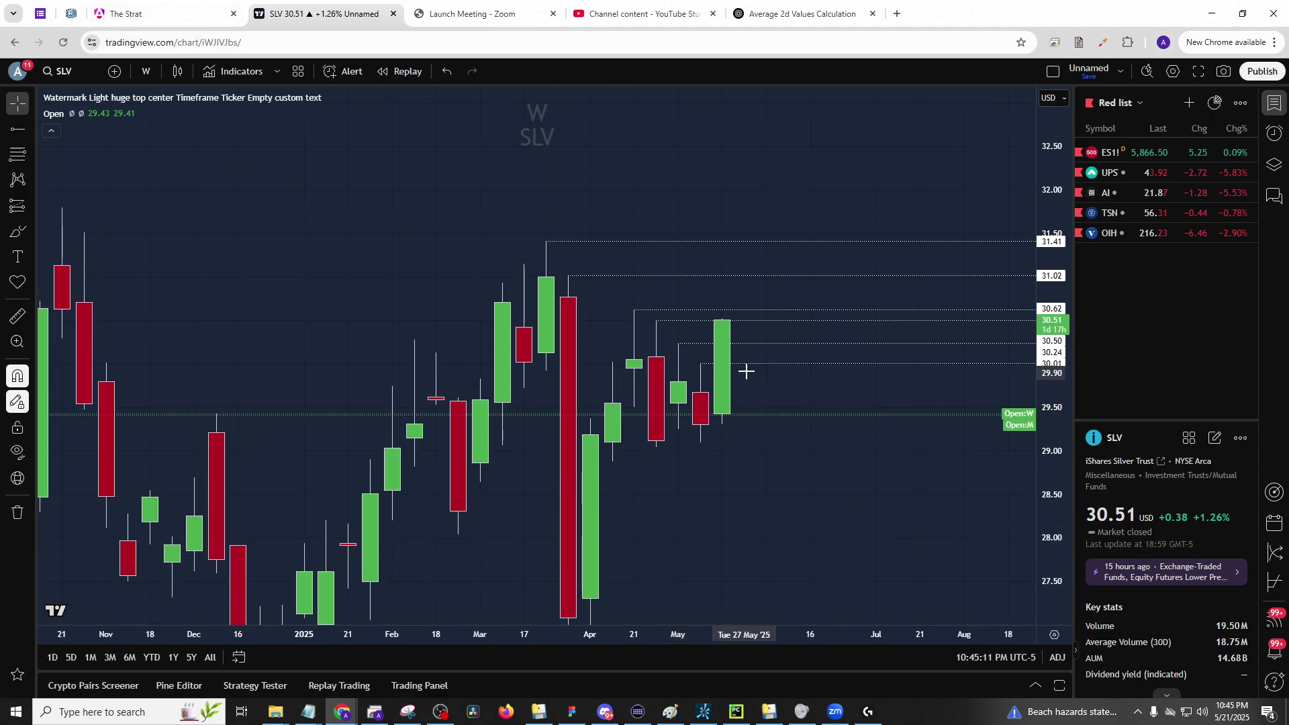
pyautogui.write('1M')
pyautogui.press('Return')
pyautogui.write('1D')
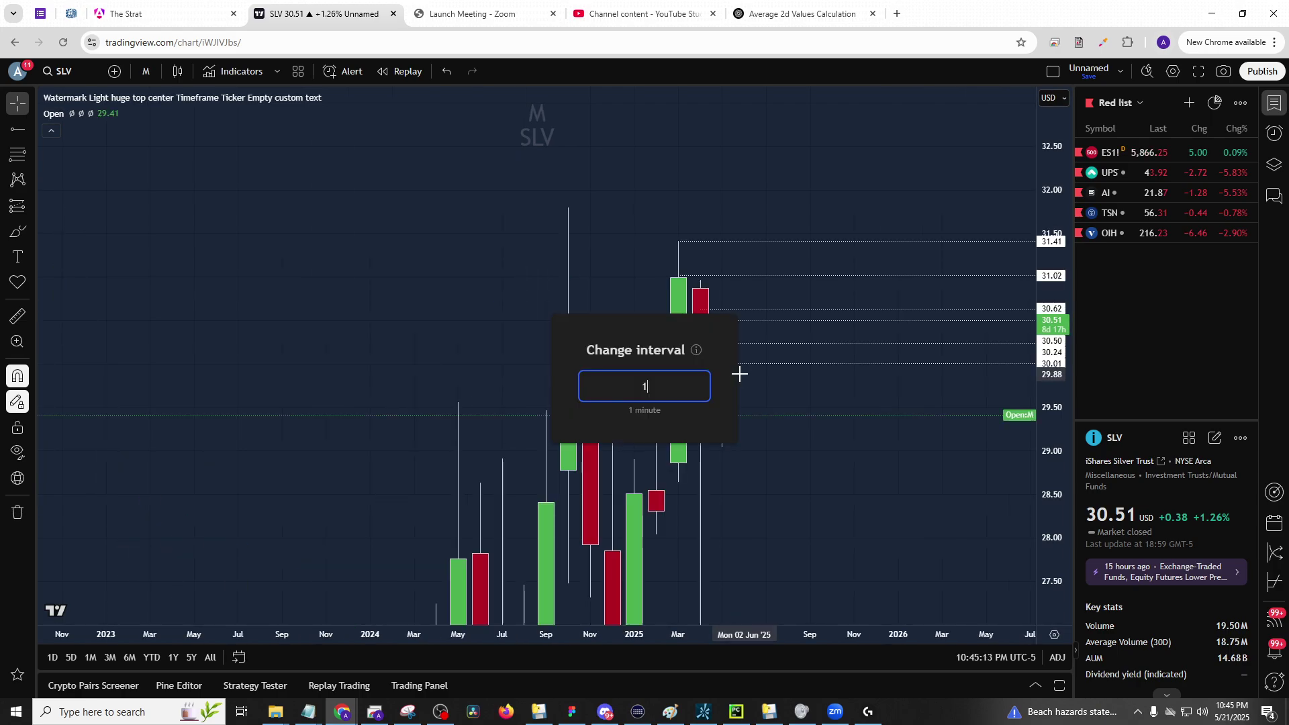
pyautogui.press('Return')
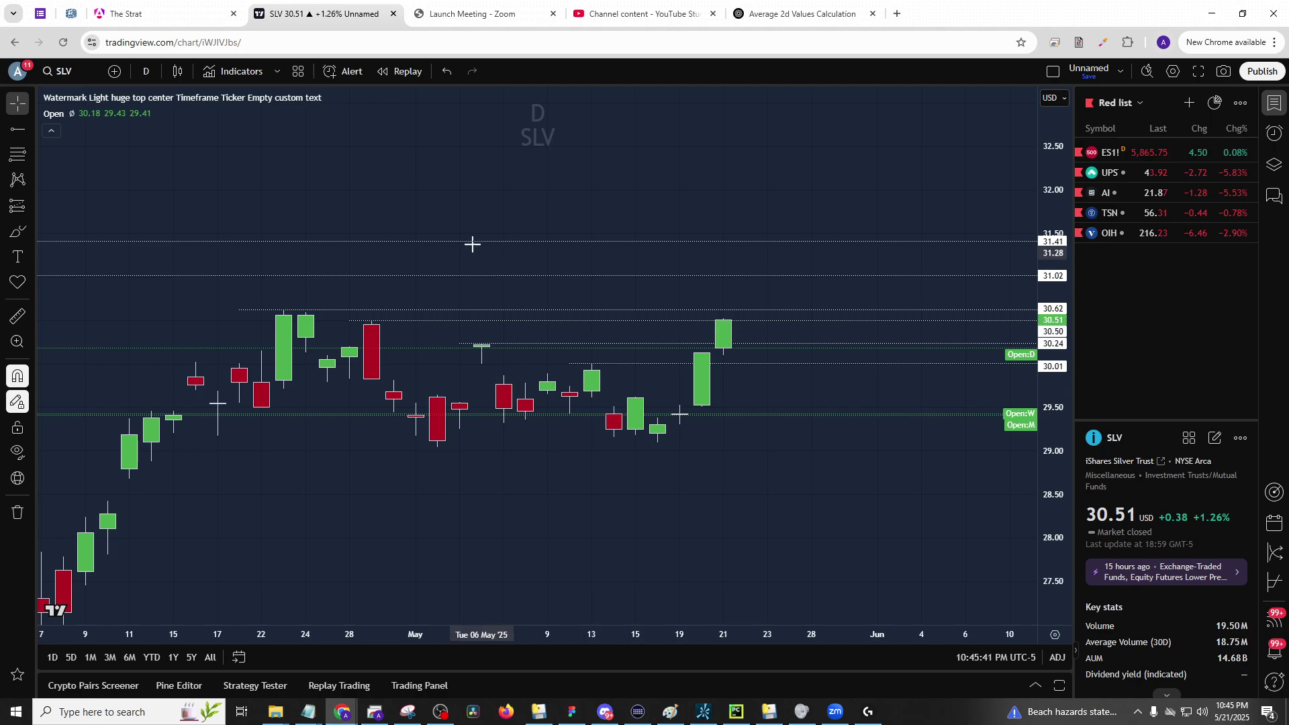
# - Clear the SLV search in the scan, then view GEV on weekly and monthly candles
pyautogui.click(155, 13)
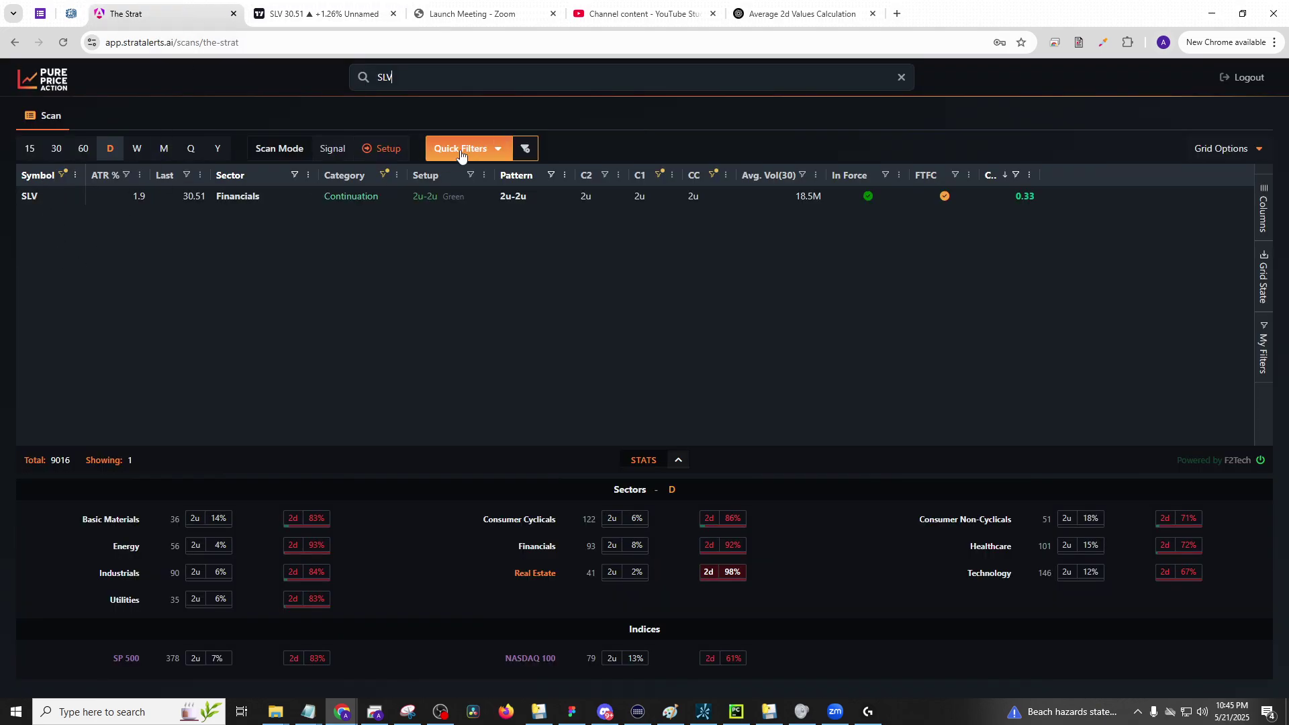
pyautogui.press('BackSpace')
pyautogui.press('BackSpace')
pyautogui.press('BackSpace')
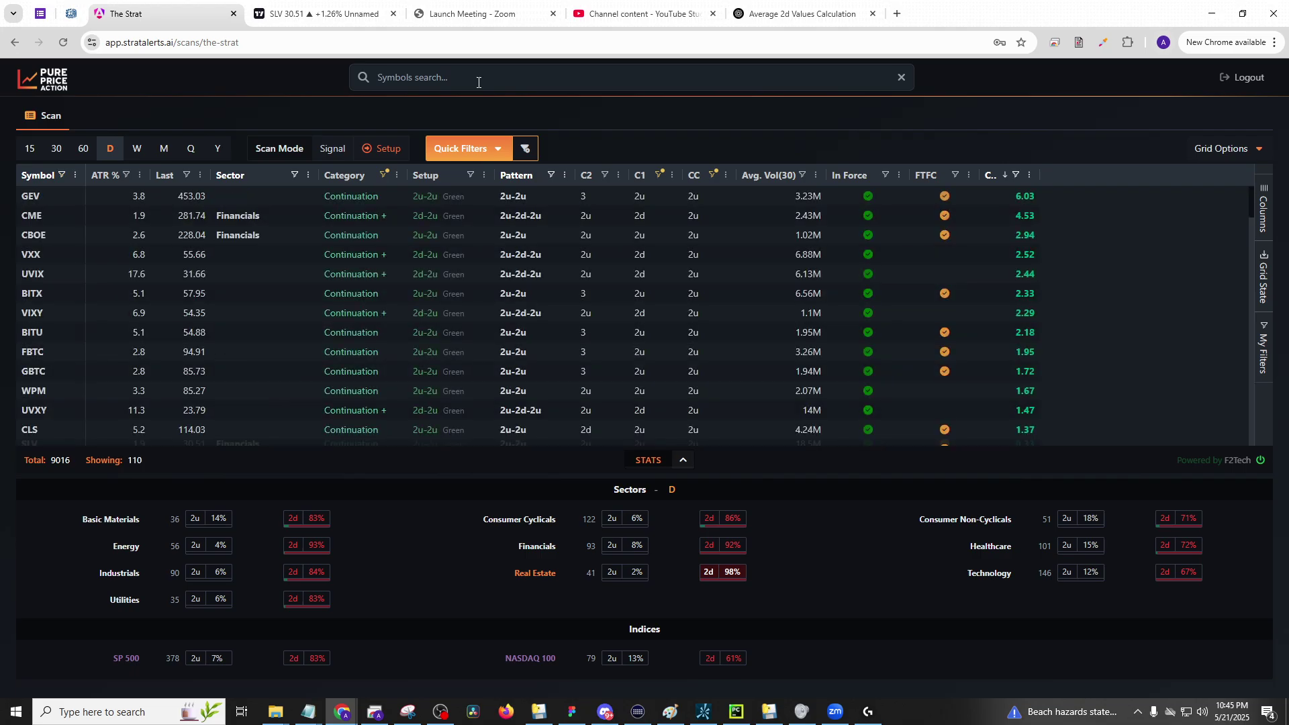
pyautogui.click(282, 15)
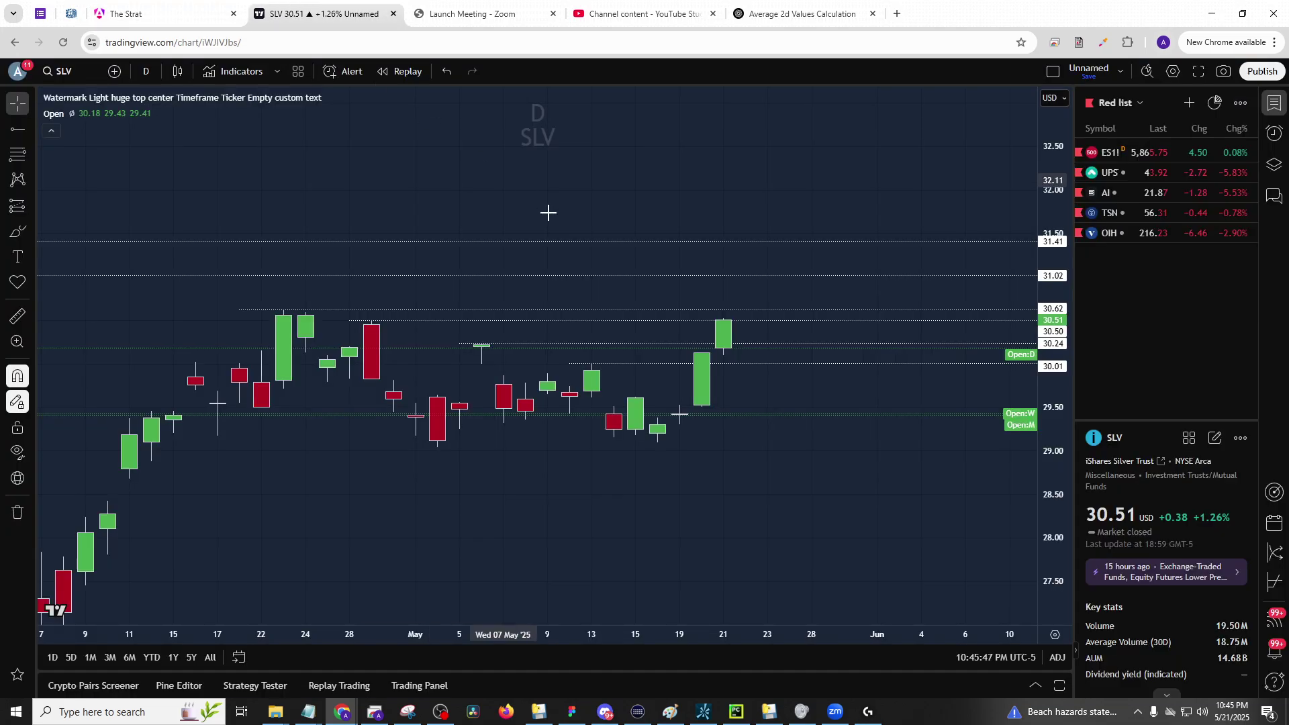
pyautogui.write('GEV')
pyautogui.press('Return')
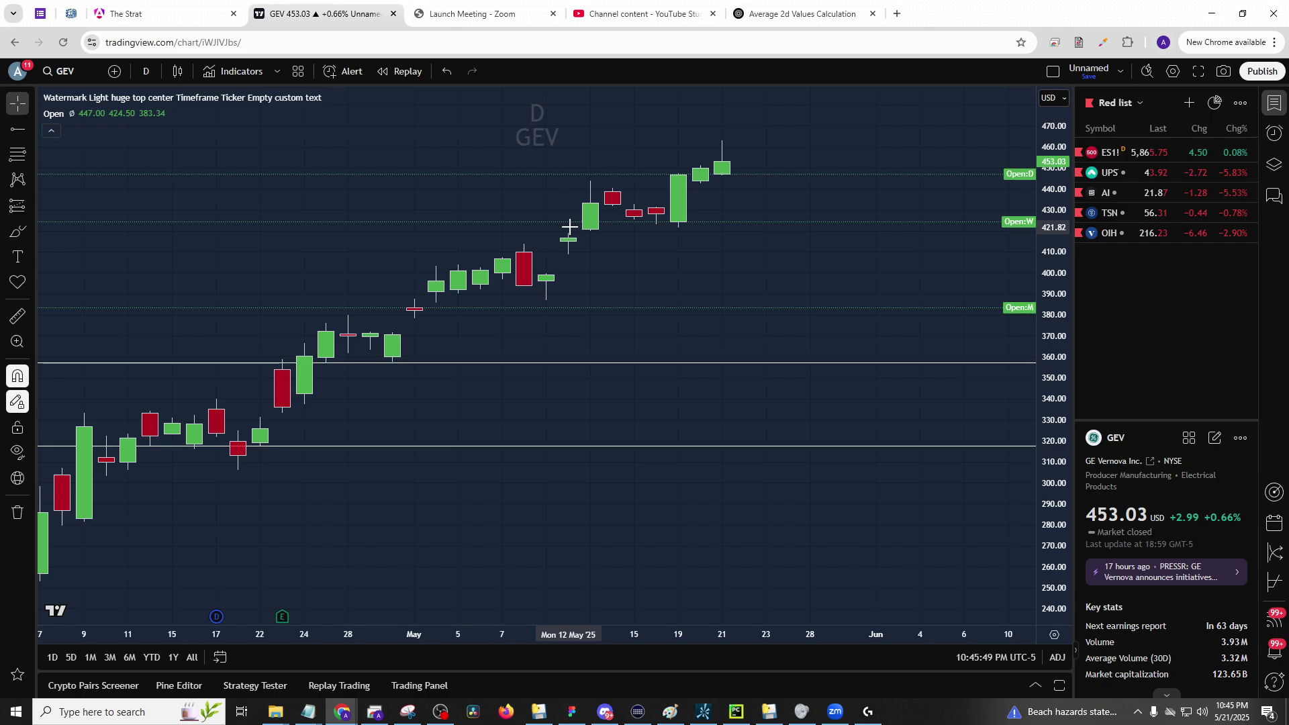
pyautogui.write('W')
pyautogui.press('Return')
pyautogui.write('M')
pyautogui.press('Return')
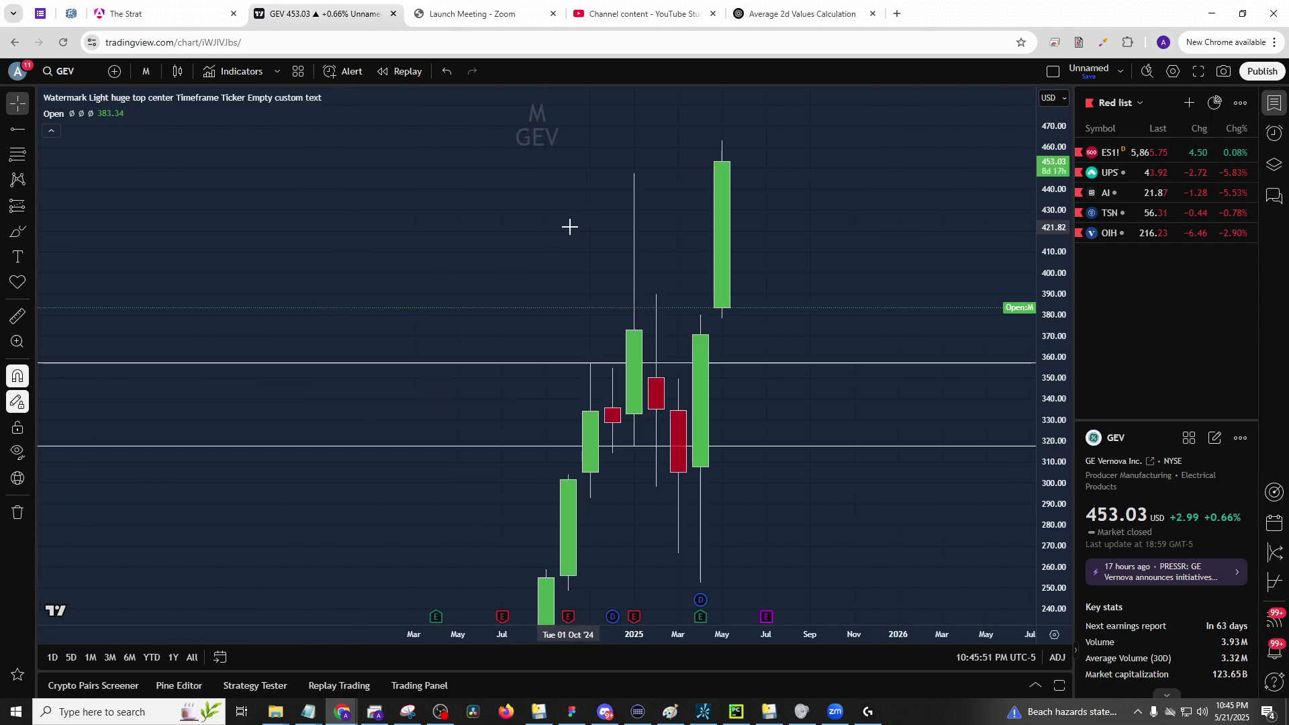
# - Load CME daily, mark a horizontal level at 278.42, then switch CME to hourly
pyautogui.write('CME')
pyautogui.press('Return')
pyautogui.write('D')
pyautogui.press('Return')
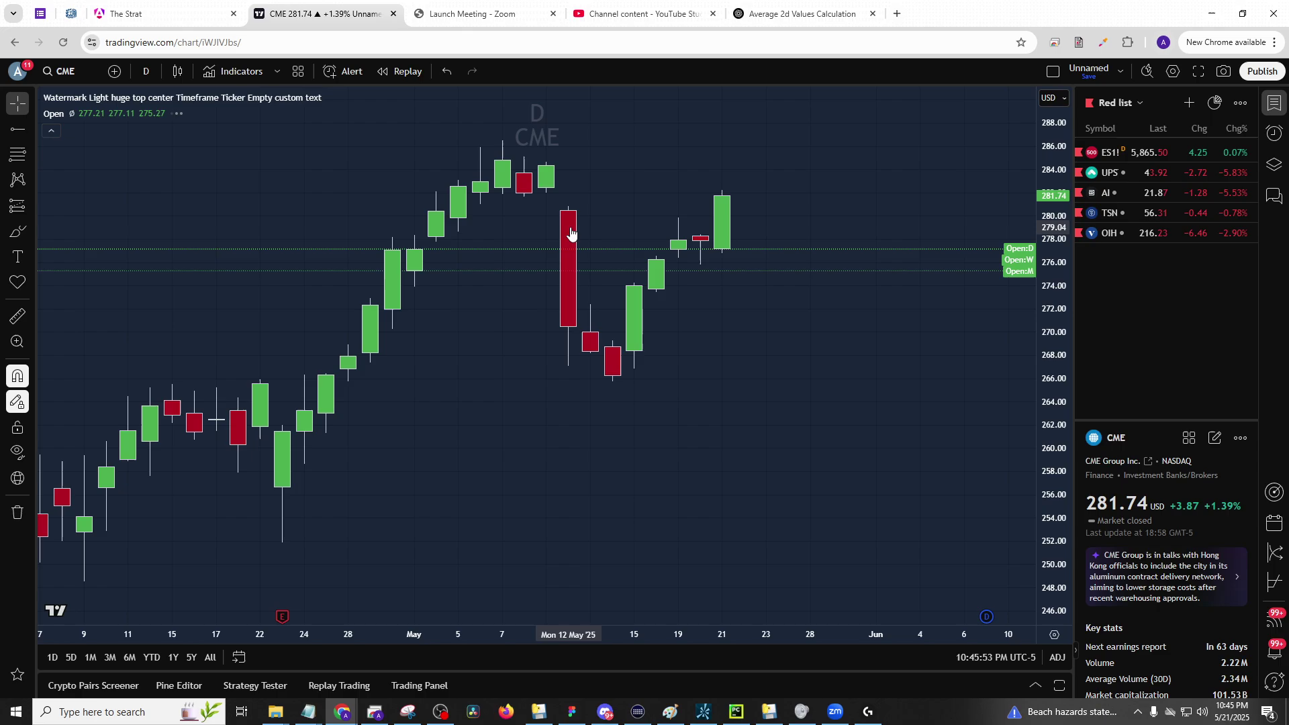
pyautogui.scroll(2, 818, 293)
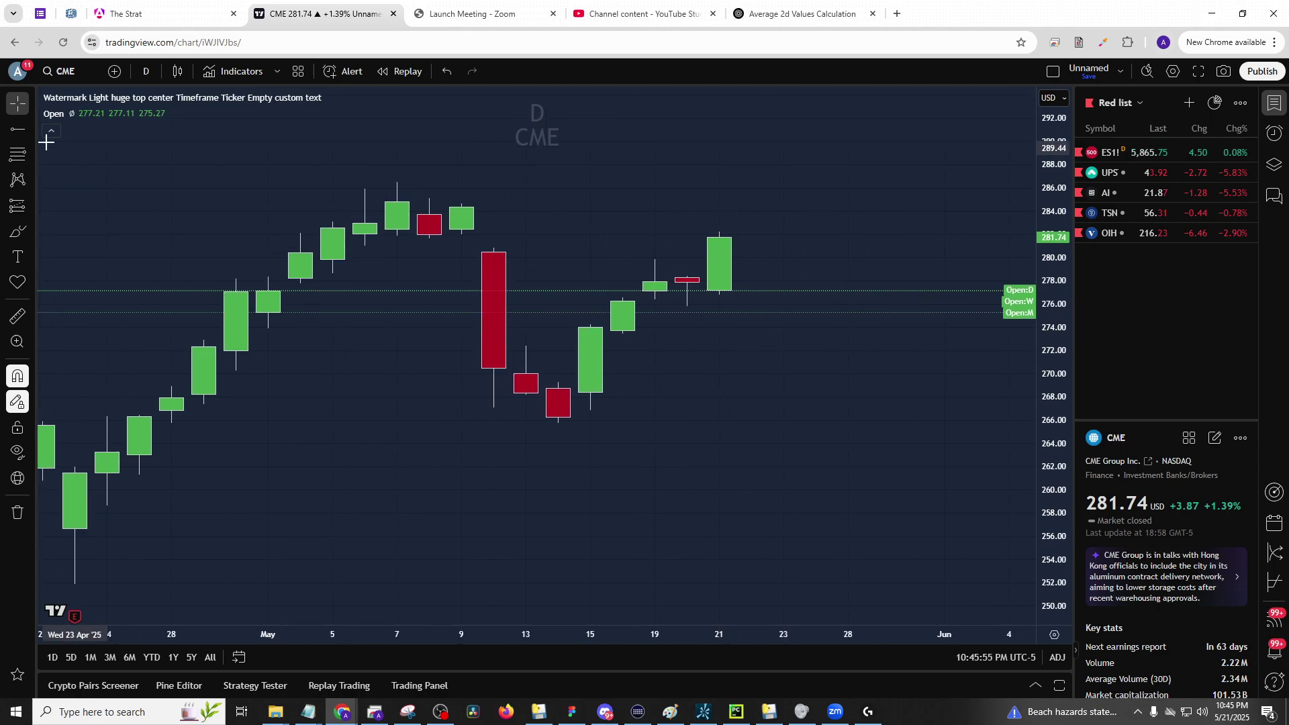
pyautogui.click(18, 129)
pyautogui.click(682, 268)
pyautogui.click(732, 348)
pyautogui.write('1')
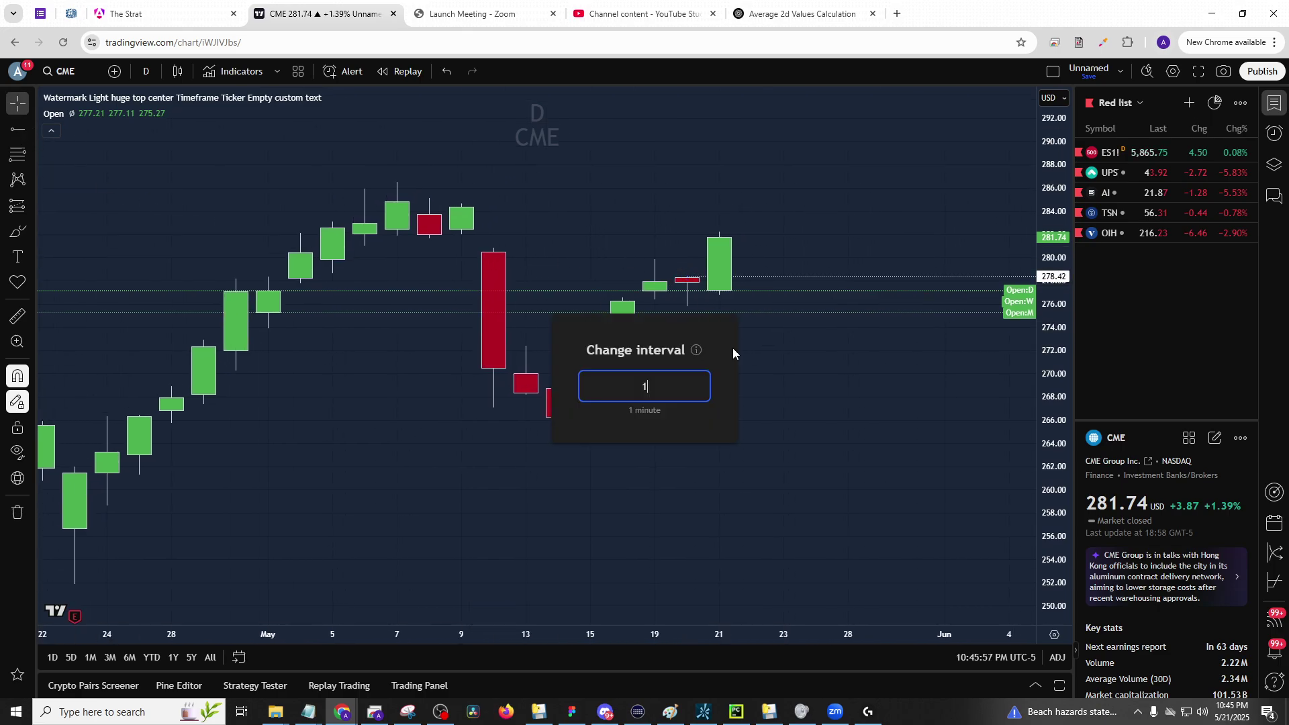
pyautogui.write('M')
pyautogui.press('BackSpace')
pyautogui.write('h')
pyautogui.press('Return')
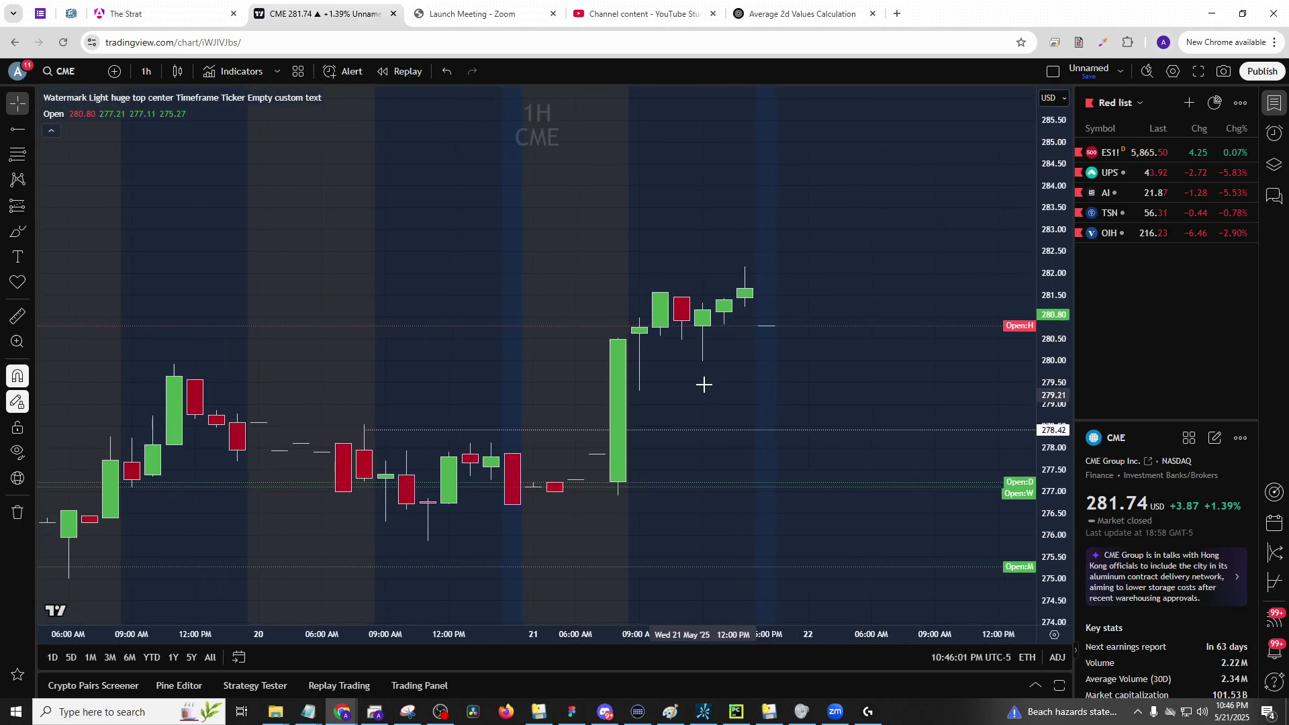
# - Review CBOE on daily, weekly and hourly candles, then return to the scan results
pyautogui.write('CBOE')
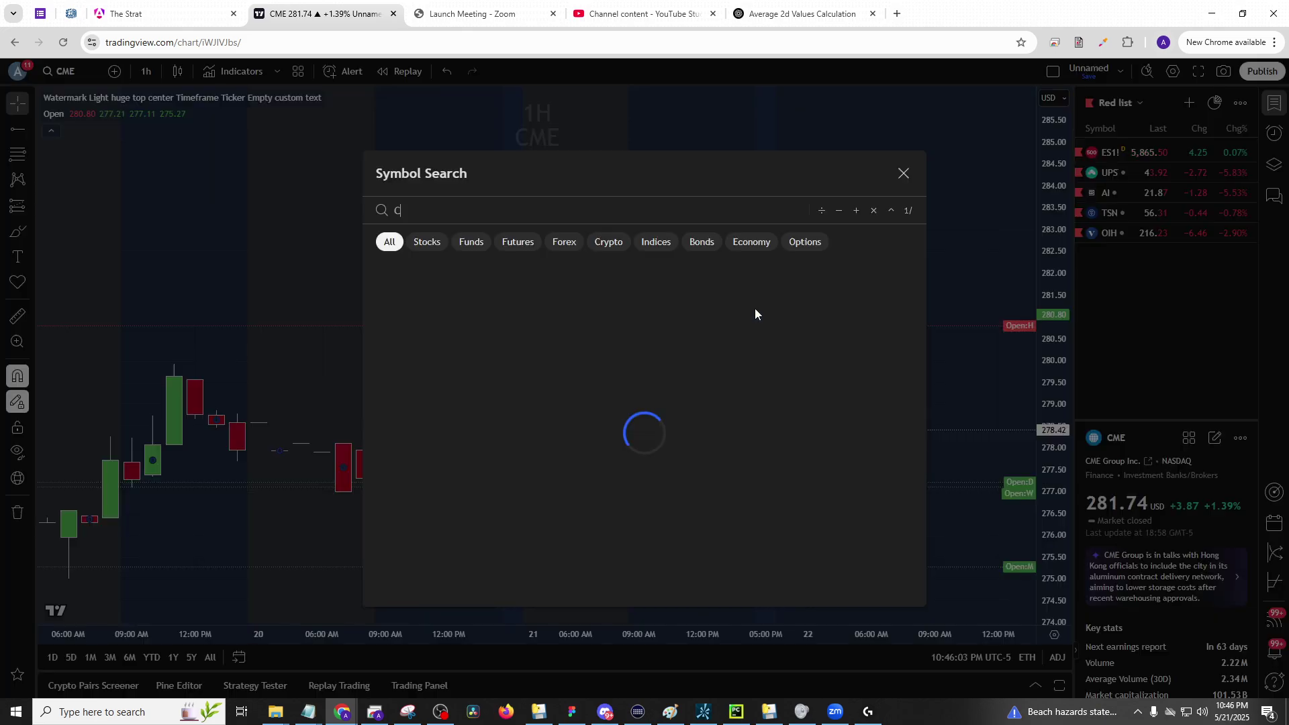
pyautogui.press('Return')
pyautogui.write('1D')
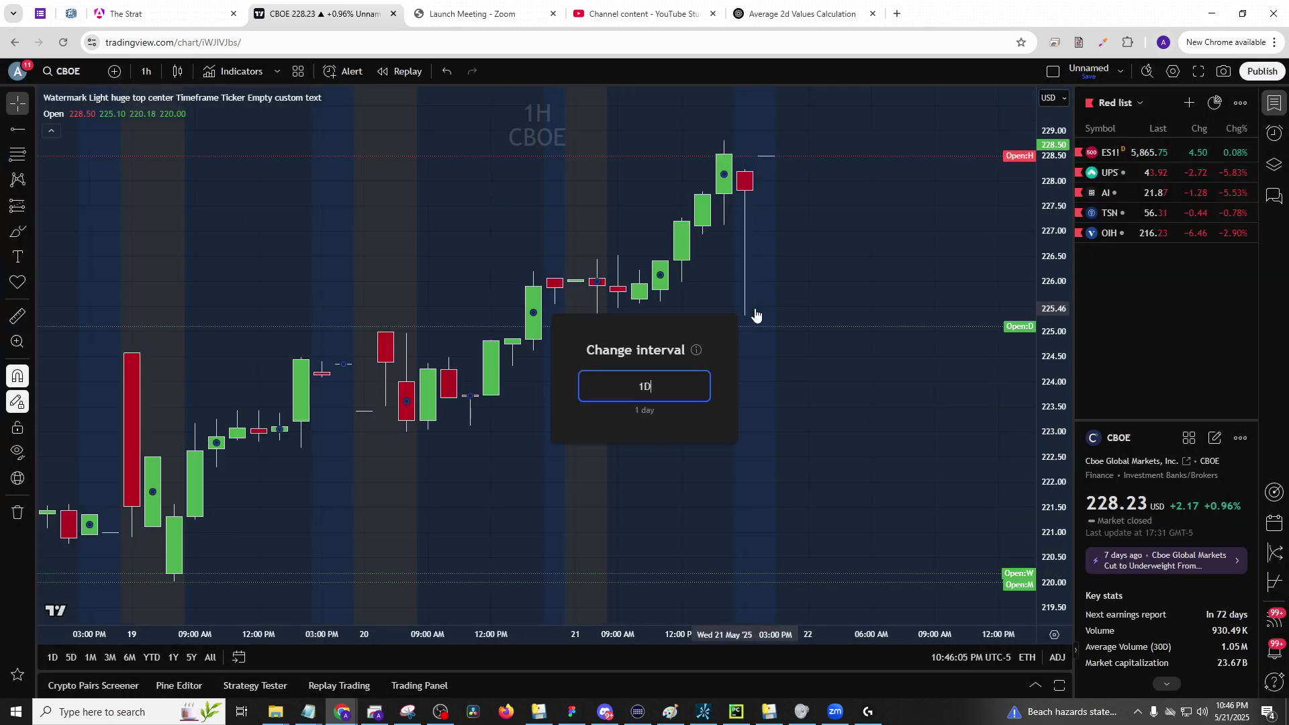
pyautogui.press('Return')
pyautogui.write('1W')
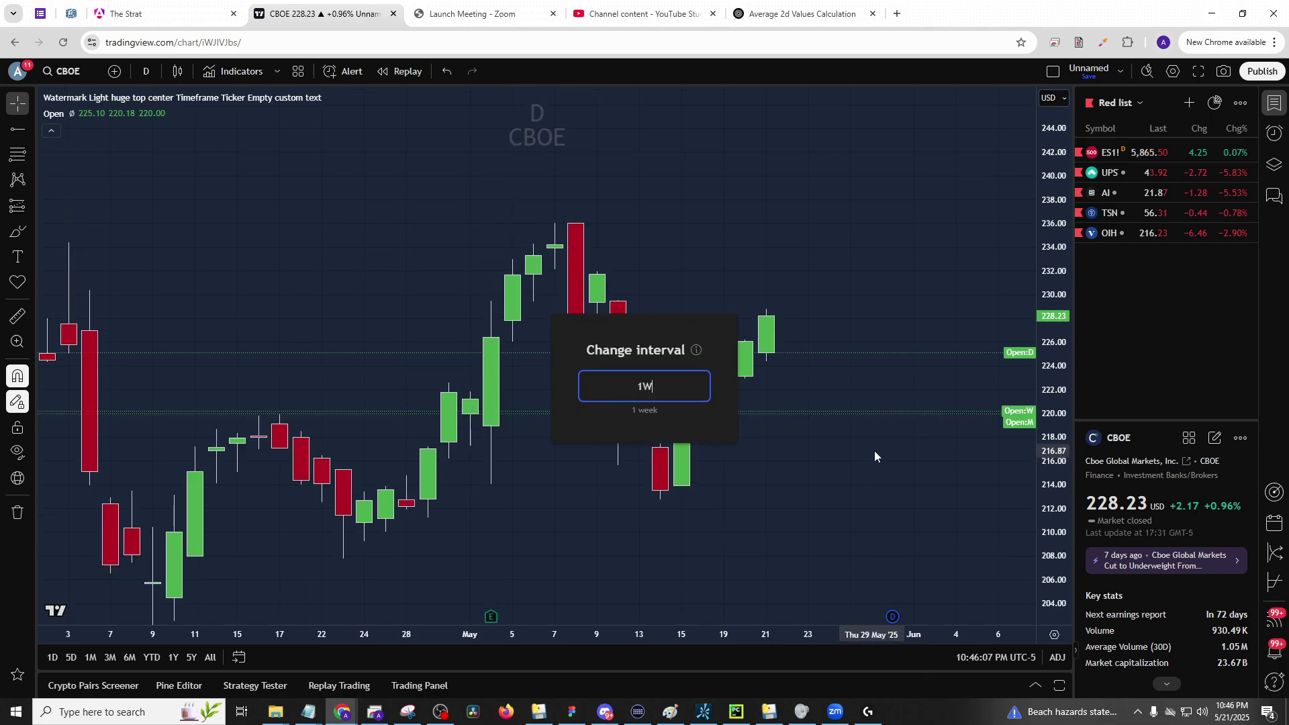
pyautogui.press('Return')
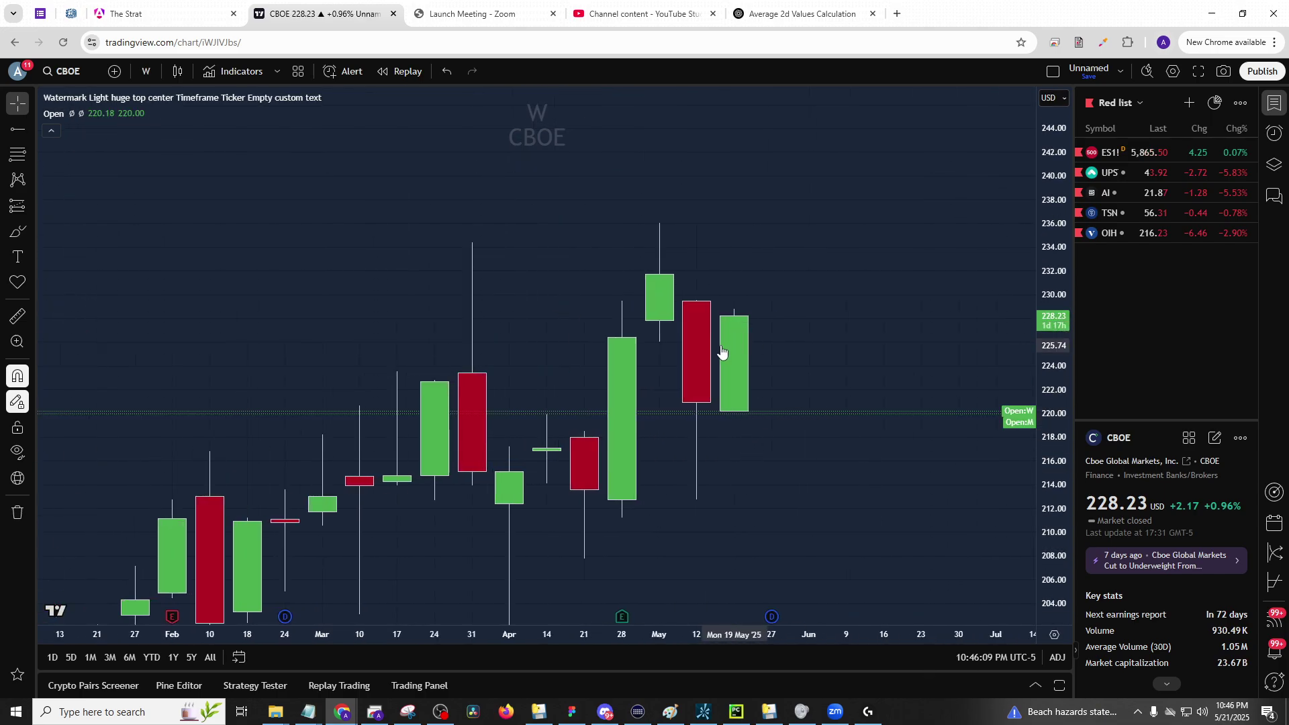
pyautogui.write('1D')
pyautogui.press('Return')
pyautogui.write('1h')
pyautogui.press('Return')
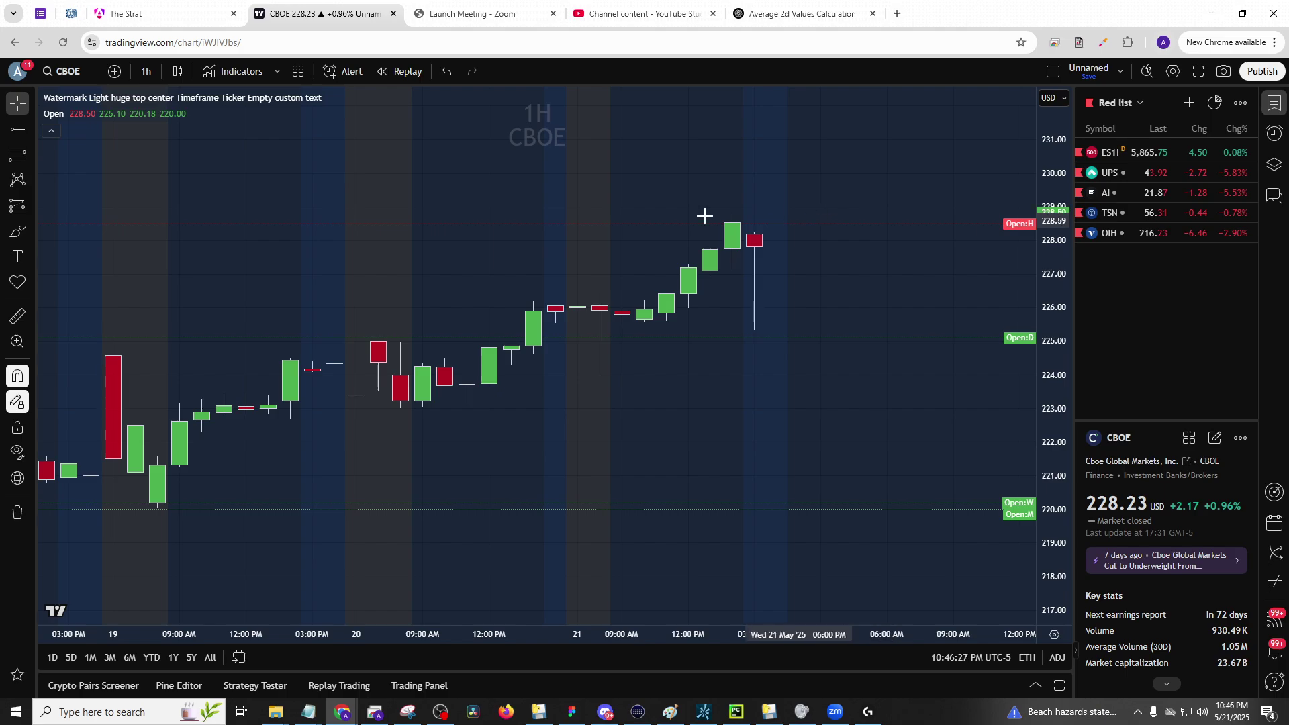
pyautogui.click(128, 14)
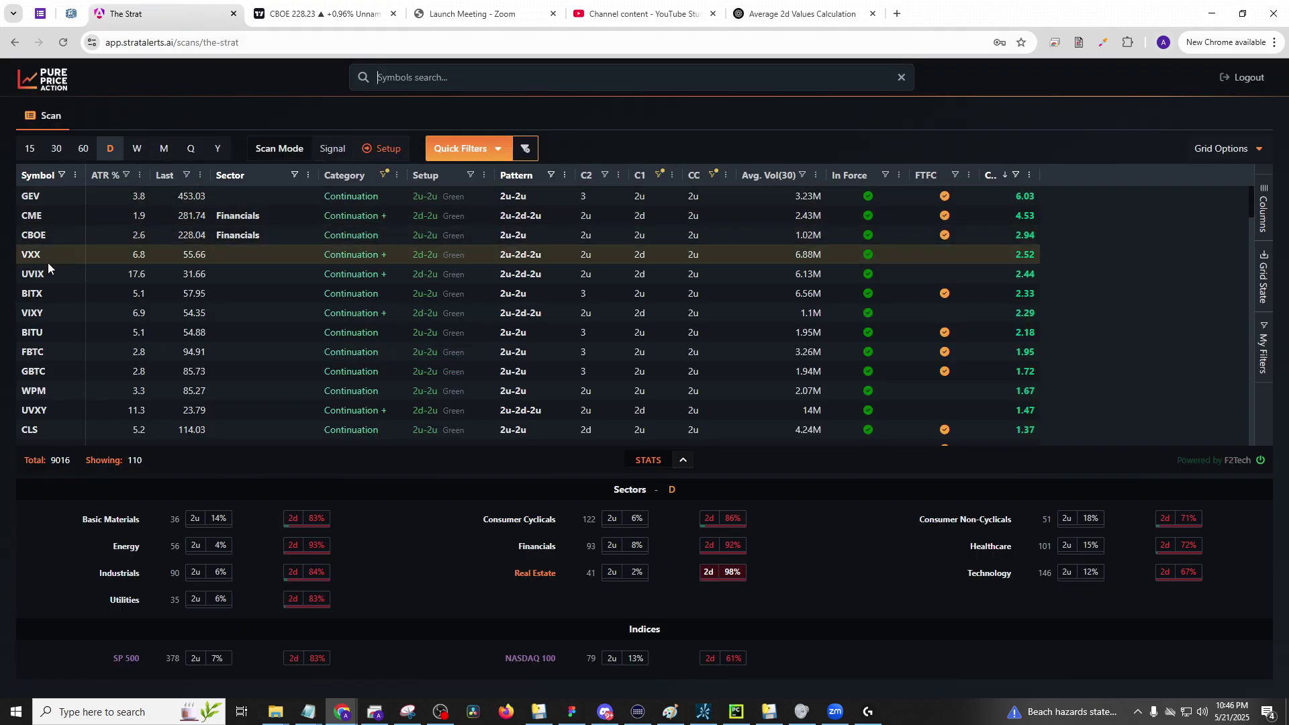
# - Load GBTC in TradingView and view it on daily, then hourly candles
pyautogui.click(282, 15)
pyautogui.write('GBTC')
pyautogui.press('Return')
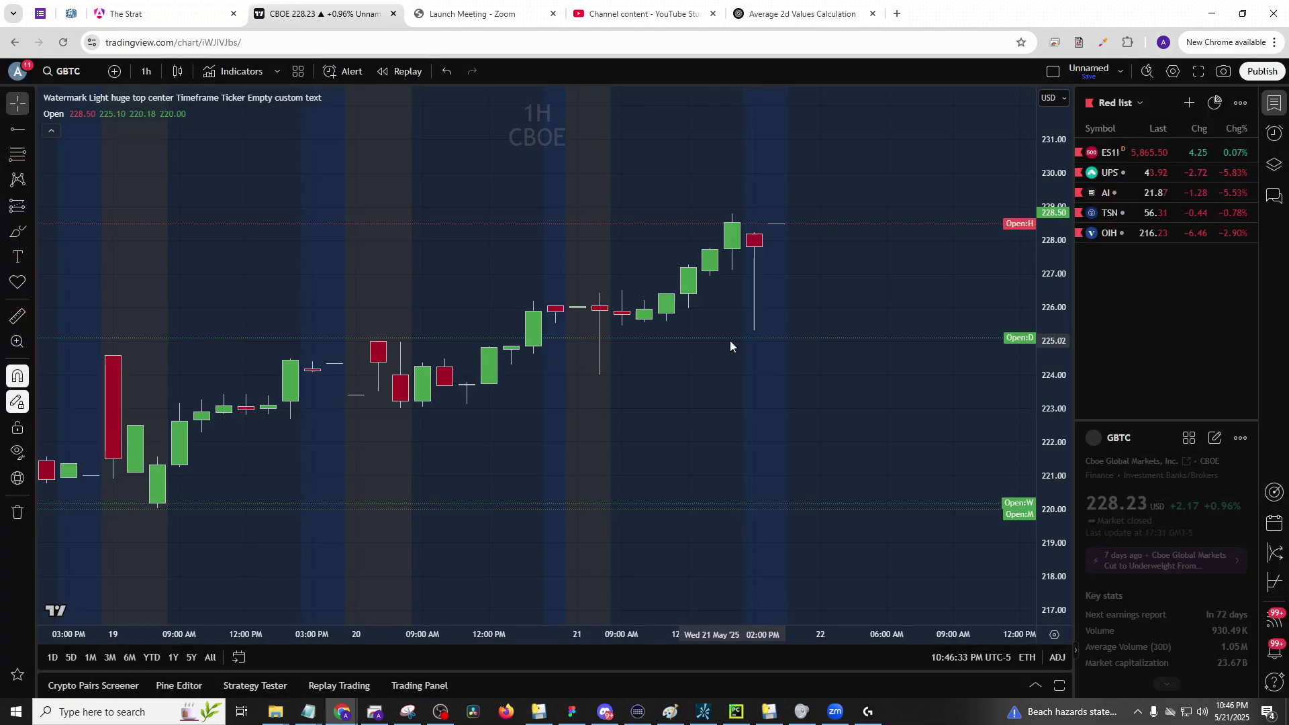
pyautogui.write('1D')
pyautogui.press('Return')
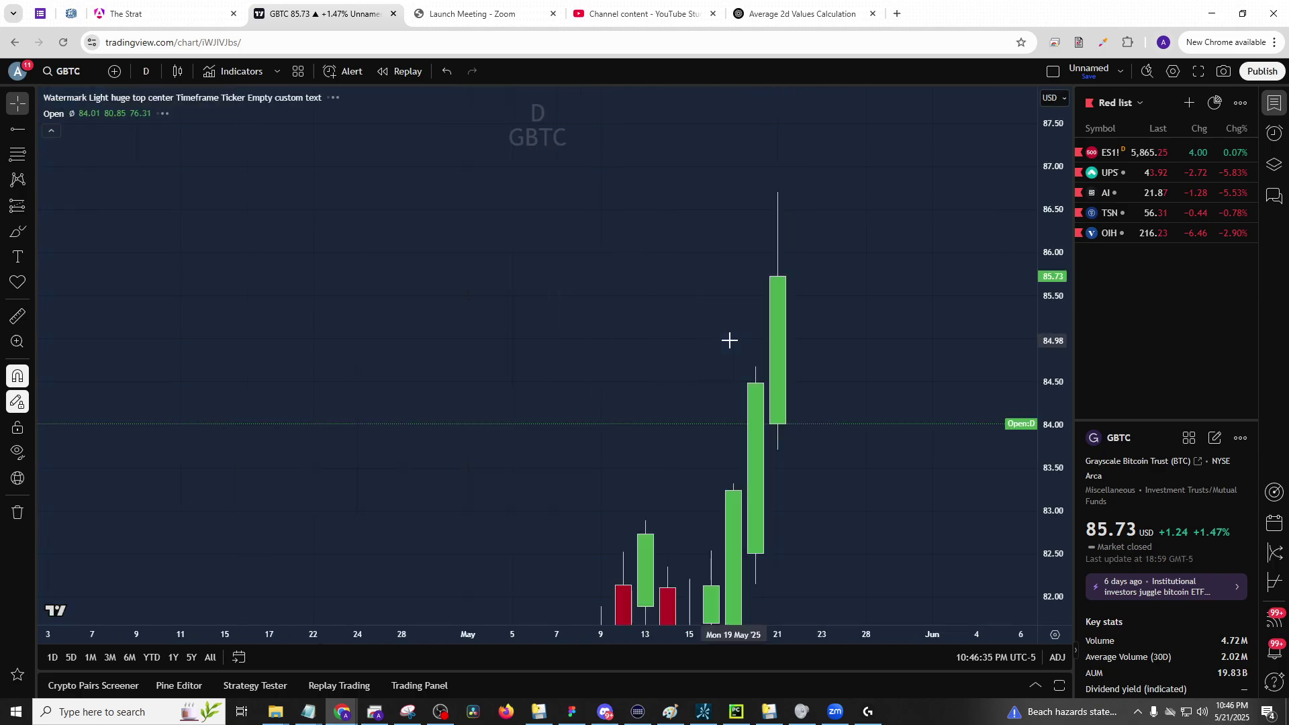
pyautogui.write('1')
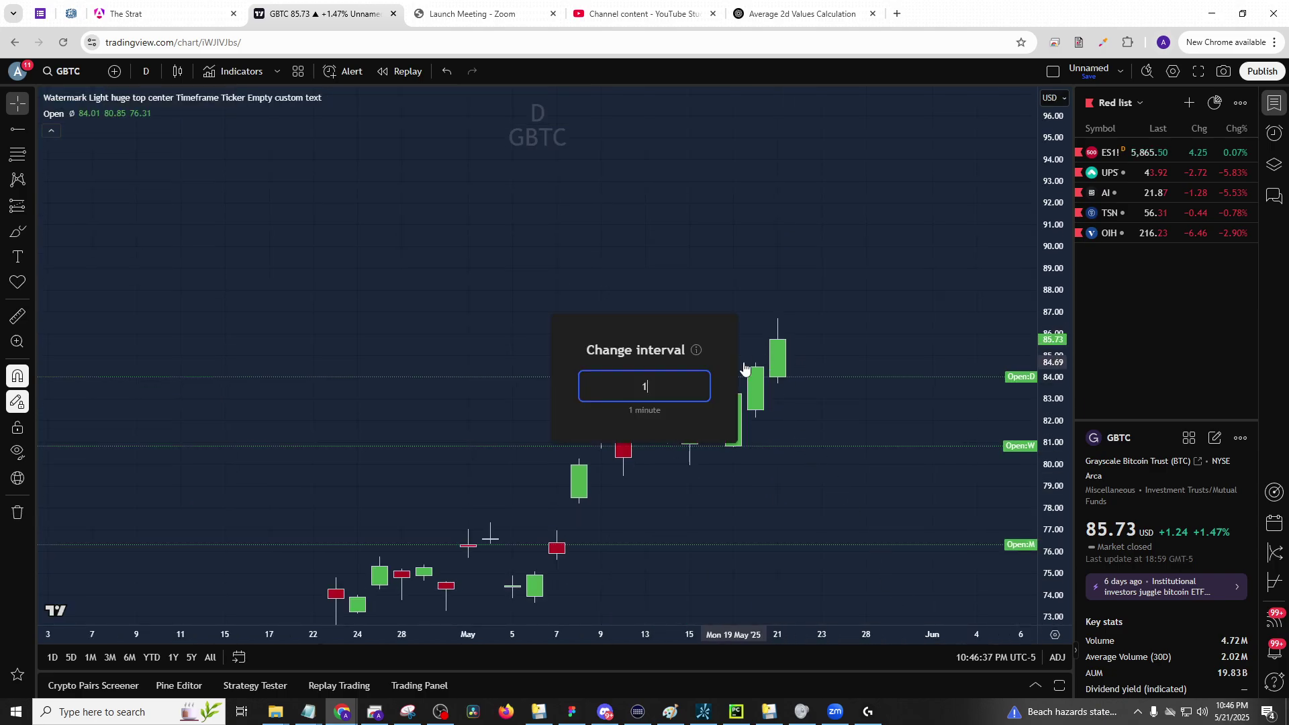
pyautogui.write('h')
pyautogui.press('Return')
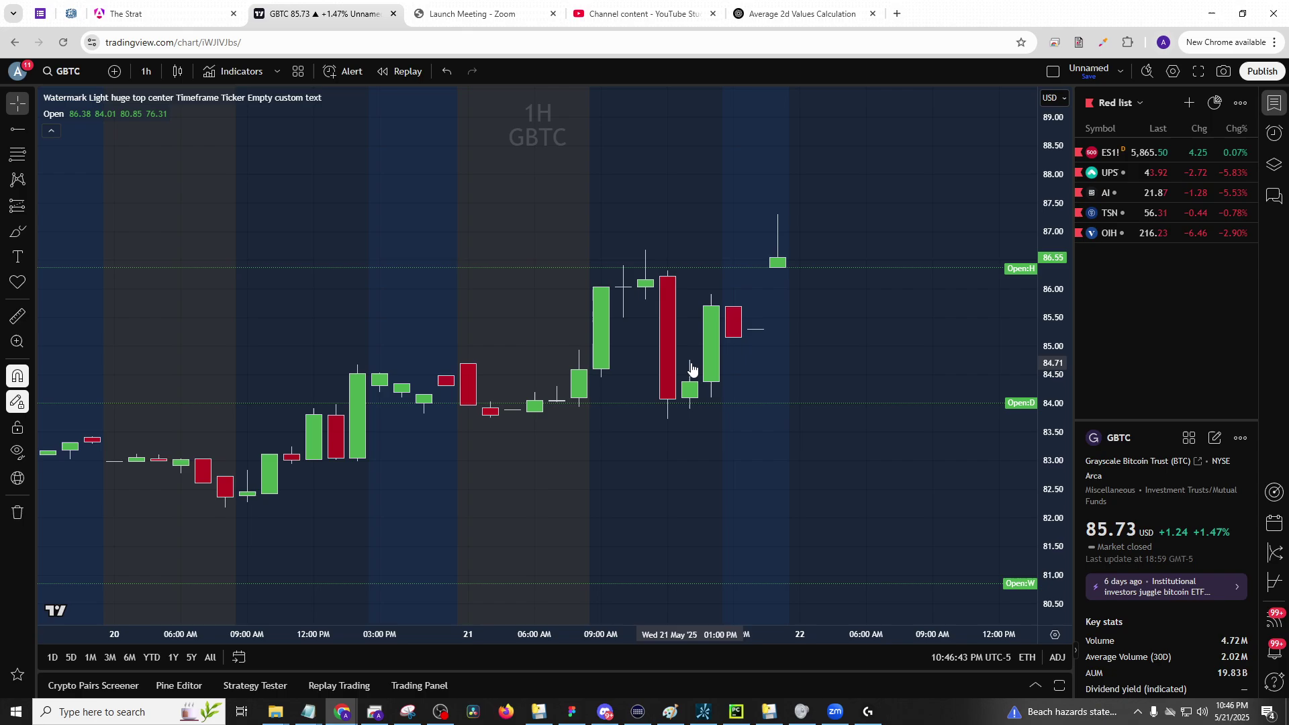
# - Switch to SPY's hourly chart and zoom out to show 14–21 May
pyautogui.write('SPY')
pyautogui.press('Return')
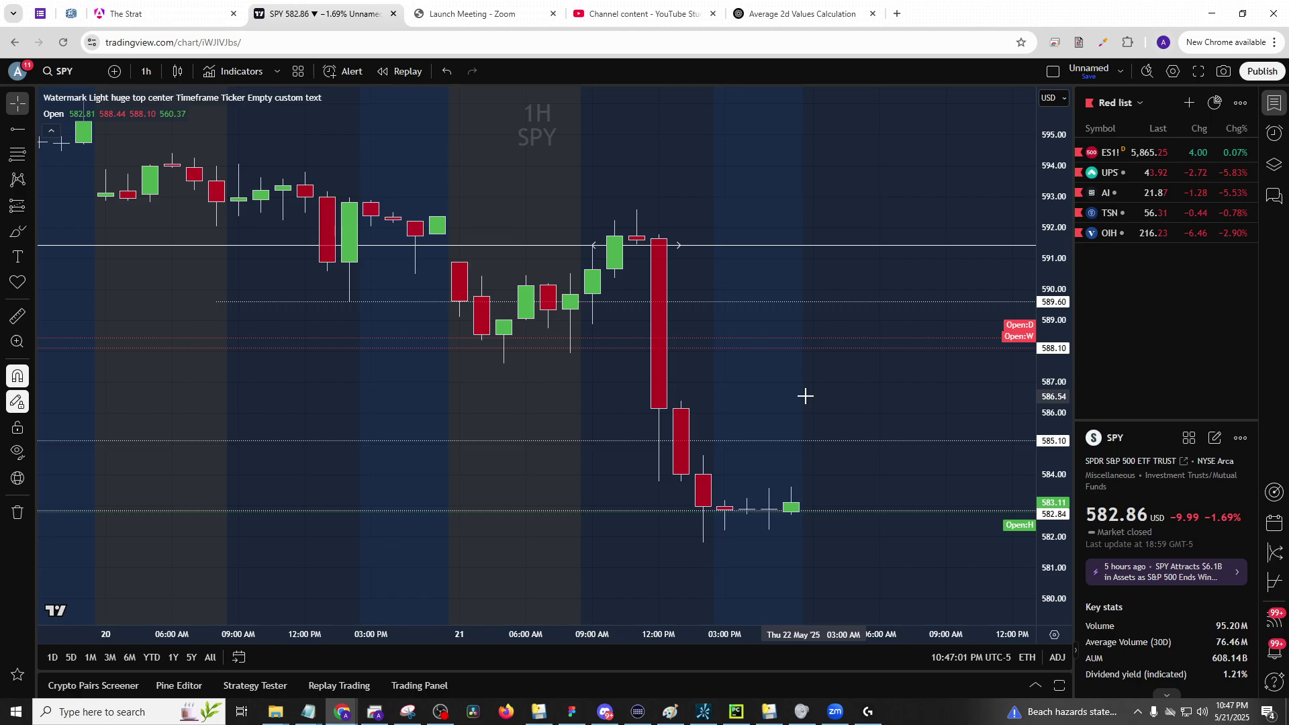
pyautogui.scroll(-4, 816, 396)
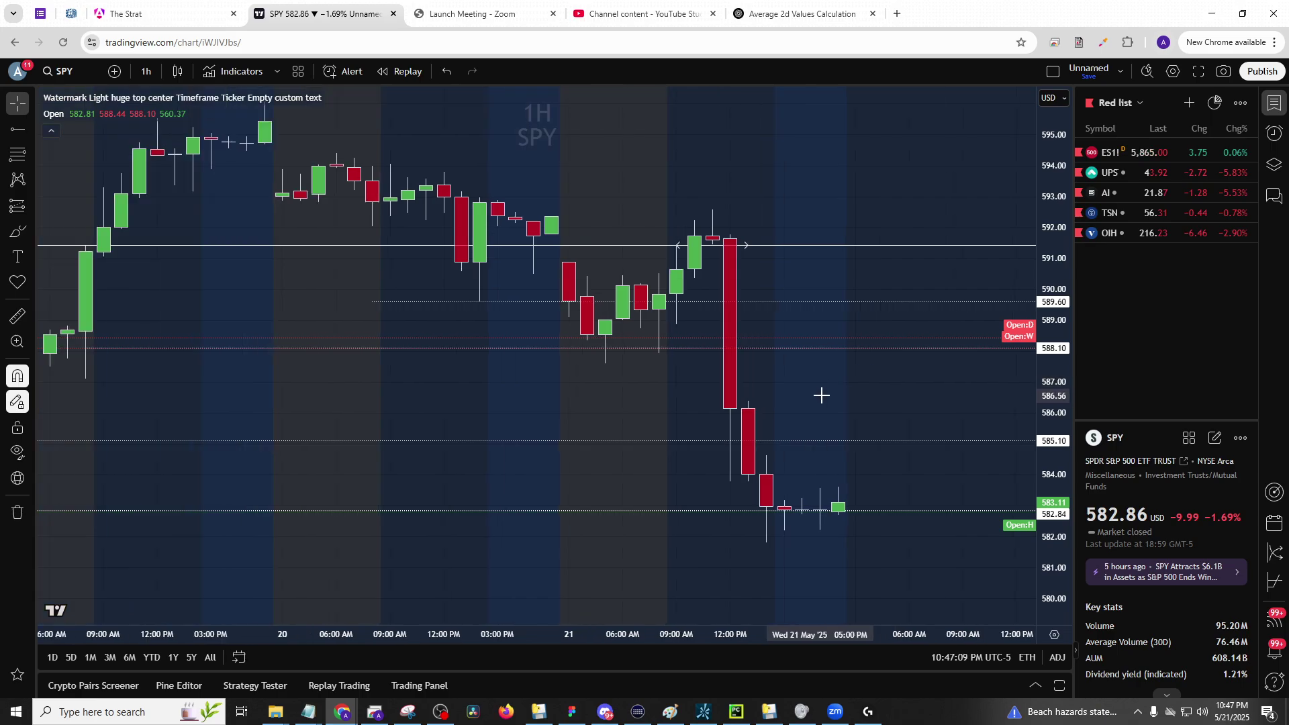
pyautogui.scroll(-2, 642, 385)
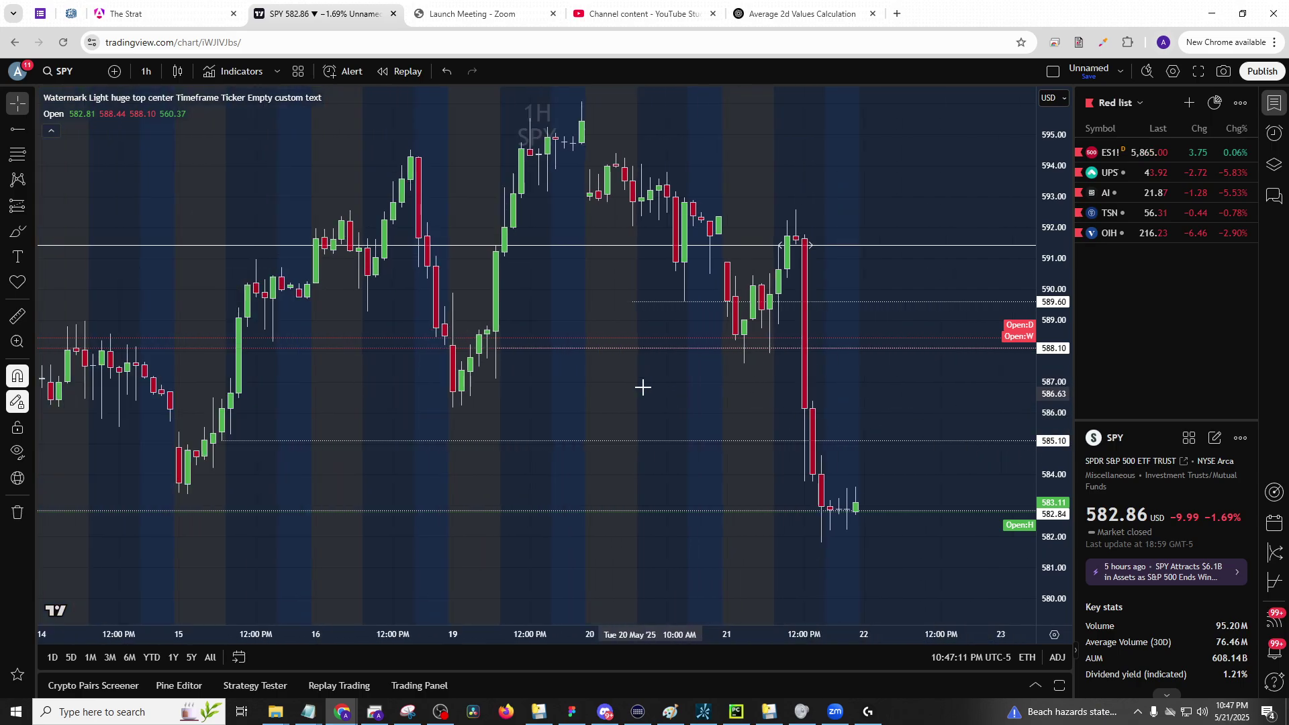
# - Rescan StratAlerts on the 60-minute timeframe, drop a symbol search, and show the Category filter choices
pyautogui.click(199, 19)
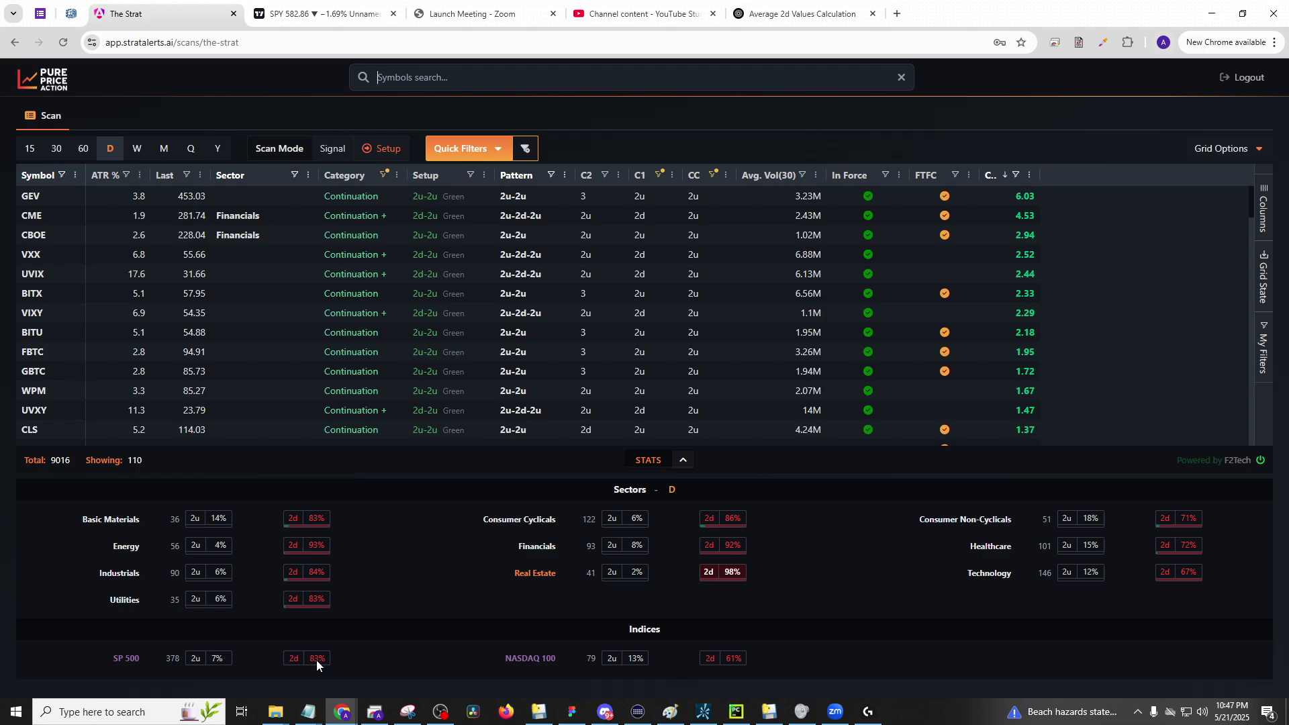
pyautogui.click(80, 154)
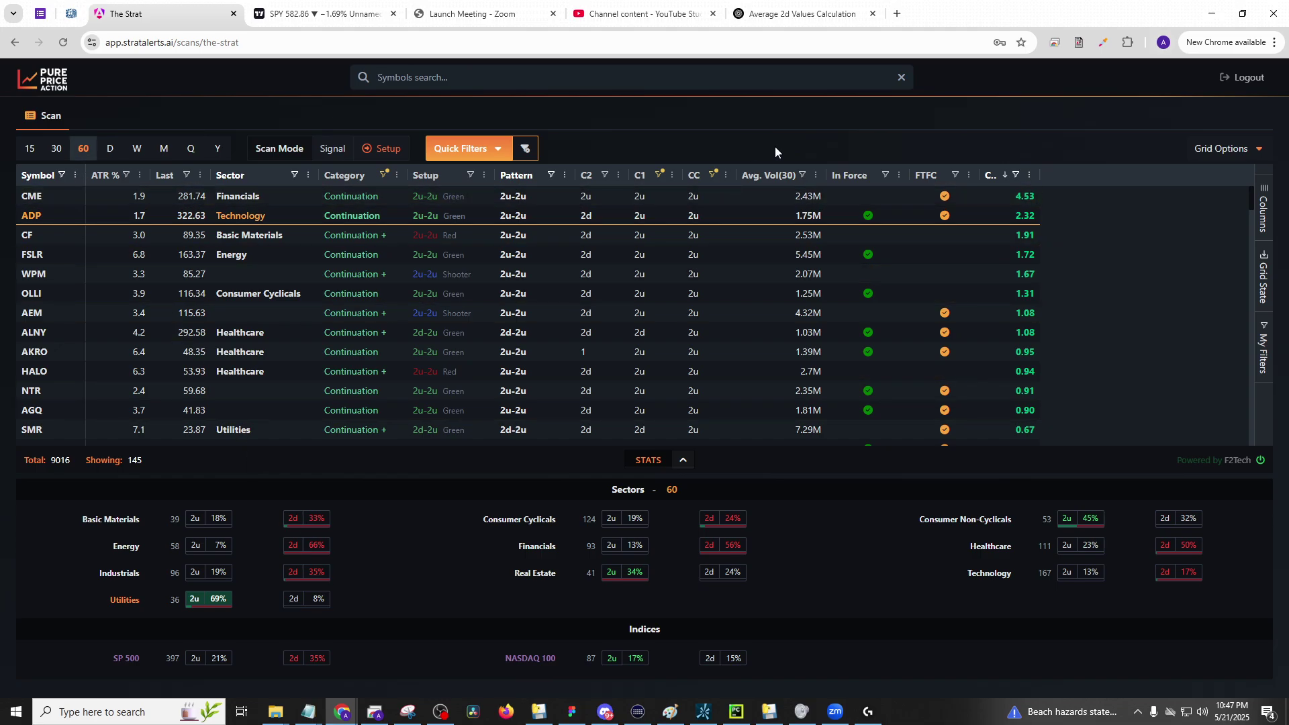
pyautogui.click(476, 80)
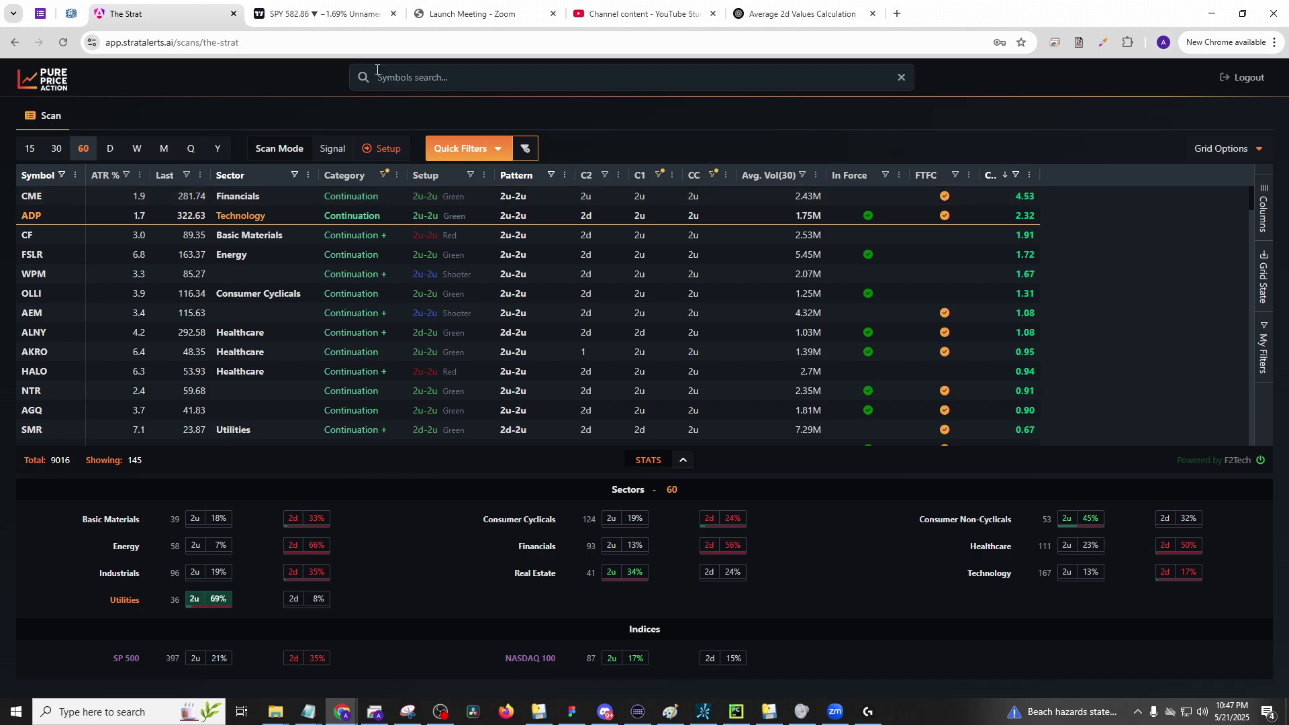
pyautogui.click(565, 131)
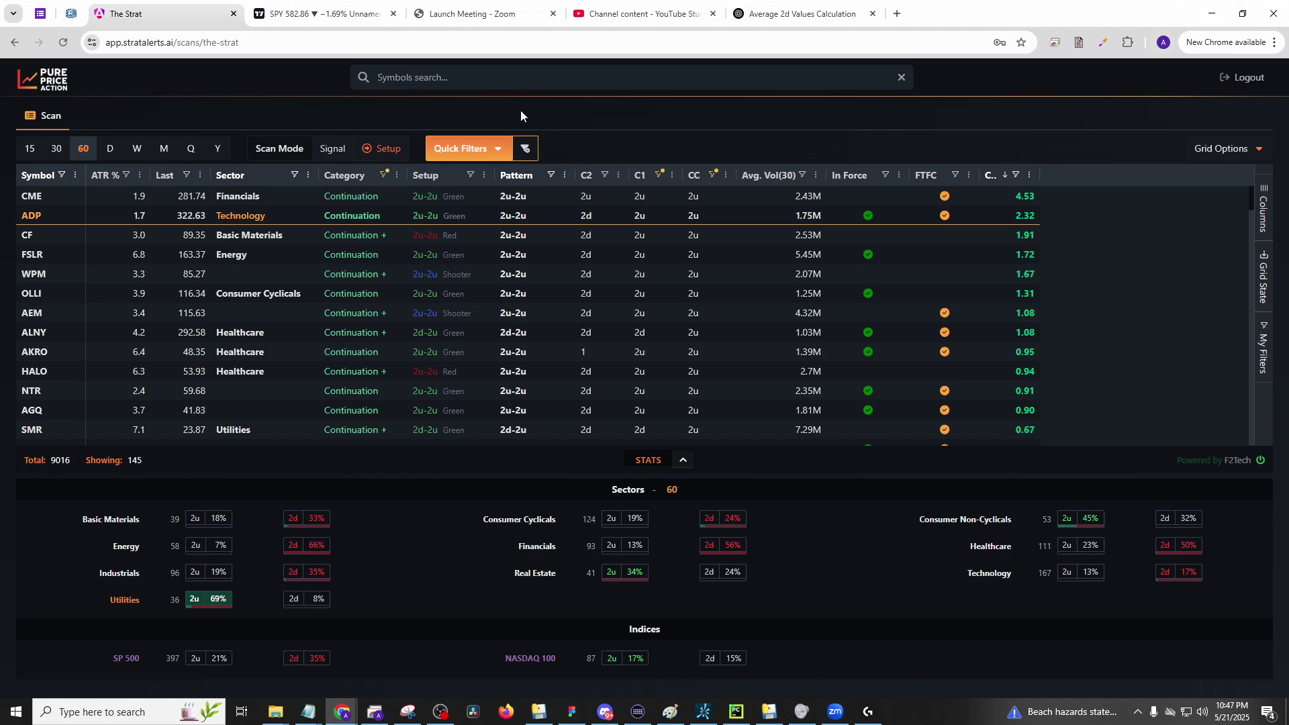
pyautogui.click(386, 176)
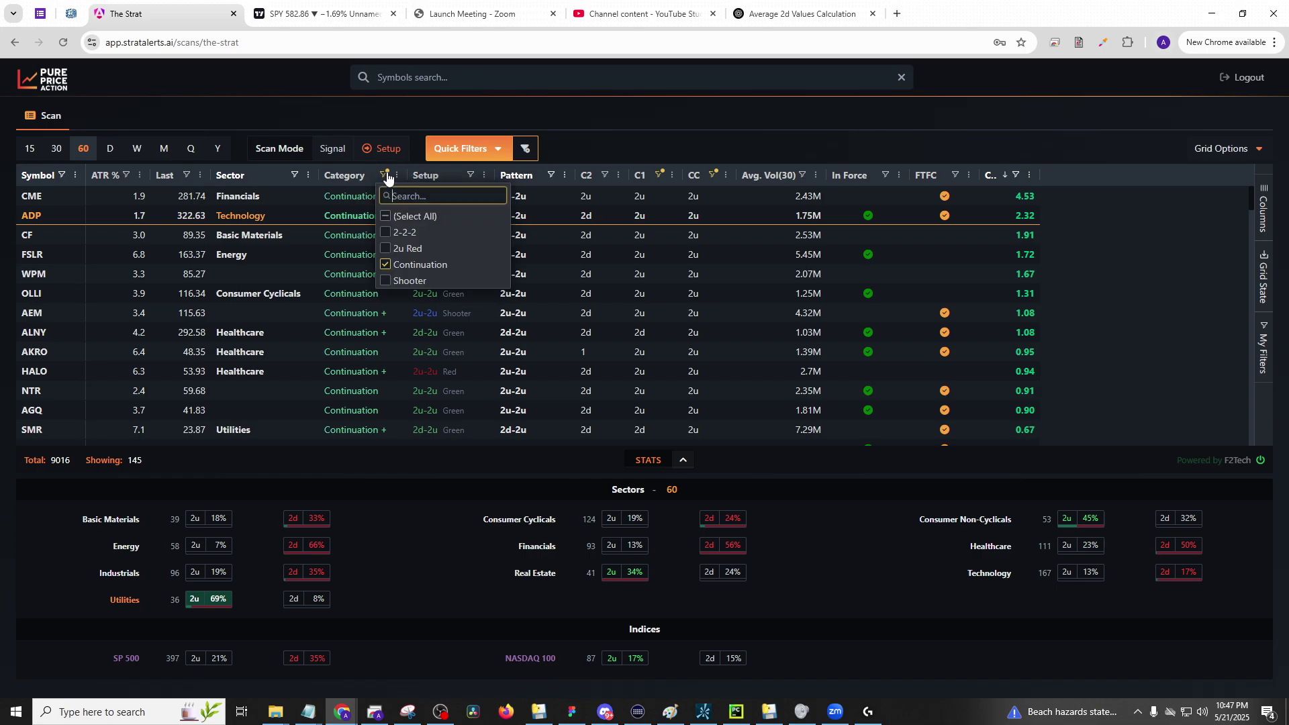
# - Replace the existing Category filter so only Inside bars are shown
pyautogui.click(528, 149)
pyautogui.click(490, 82)
pyautogui.write('Inside')
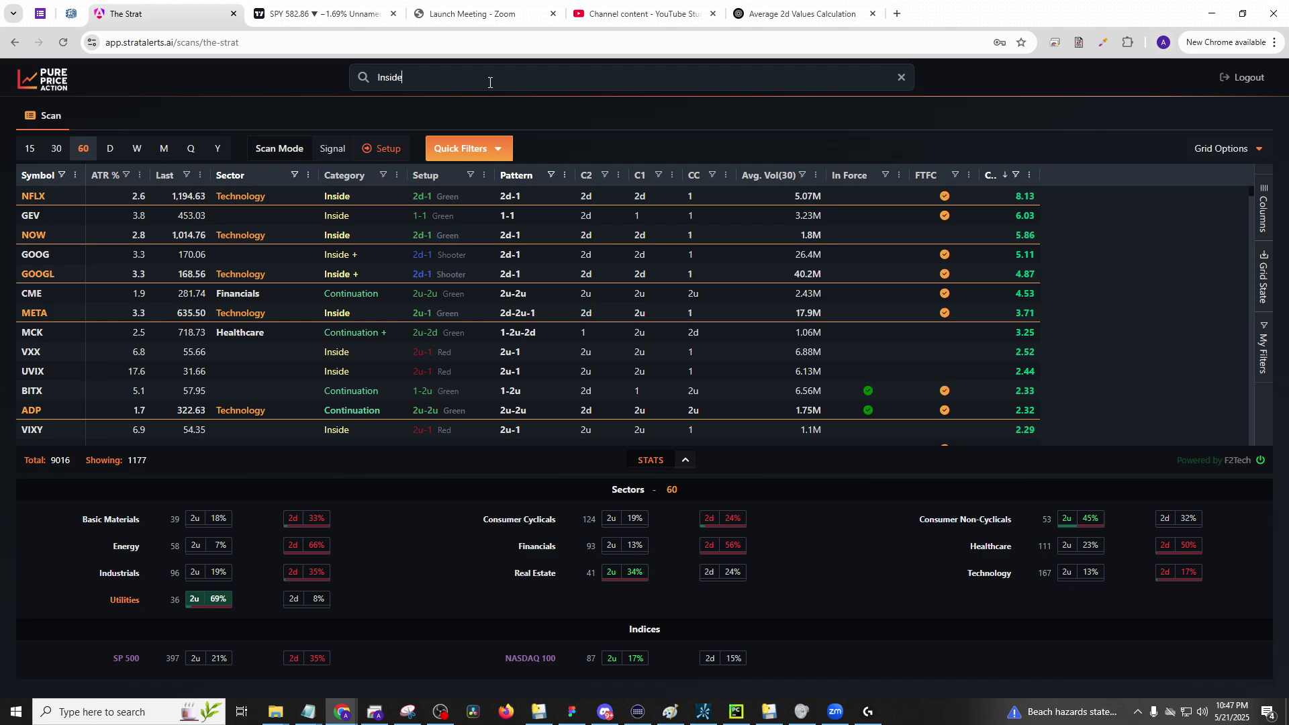
pyautogui.hotkey('ctrl', 'a')
pyautogui.press('BackSpace')
pyautogui.click(385, 175)
pyautogui.write('Inside')
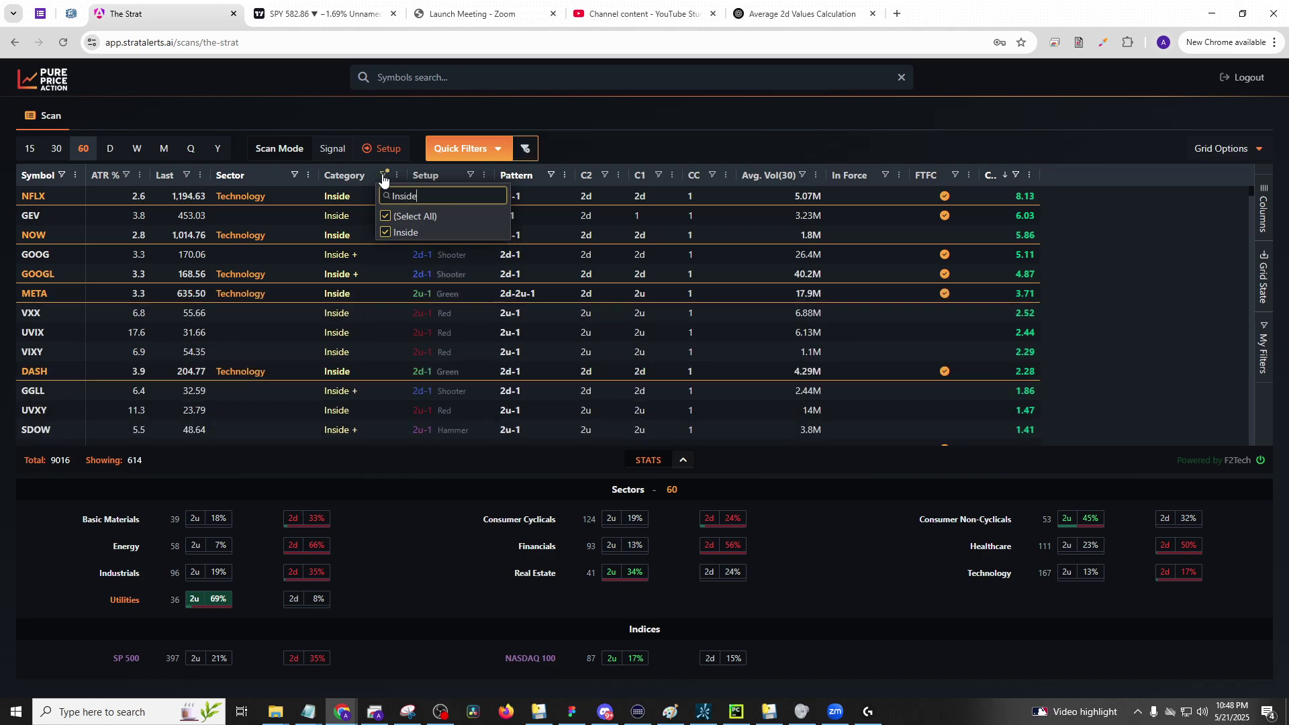
pyautogui.click(547, 151)
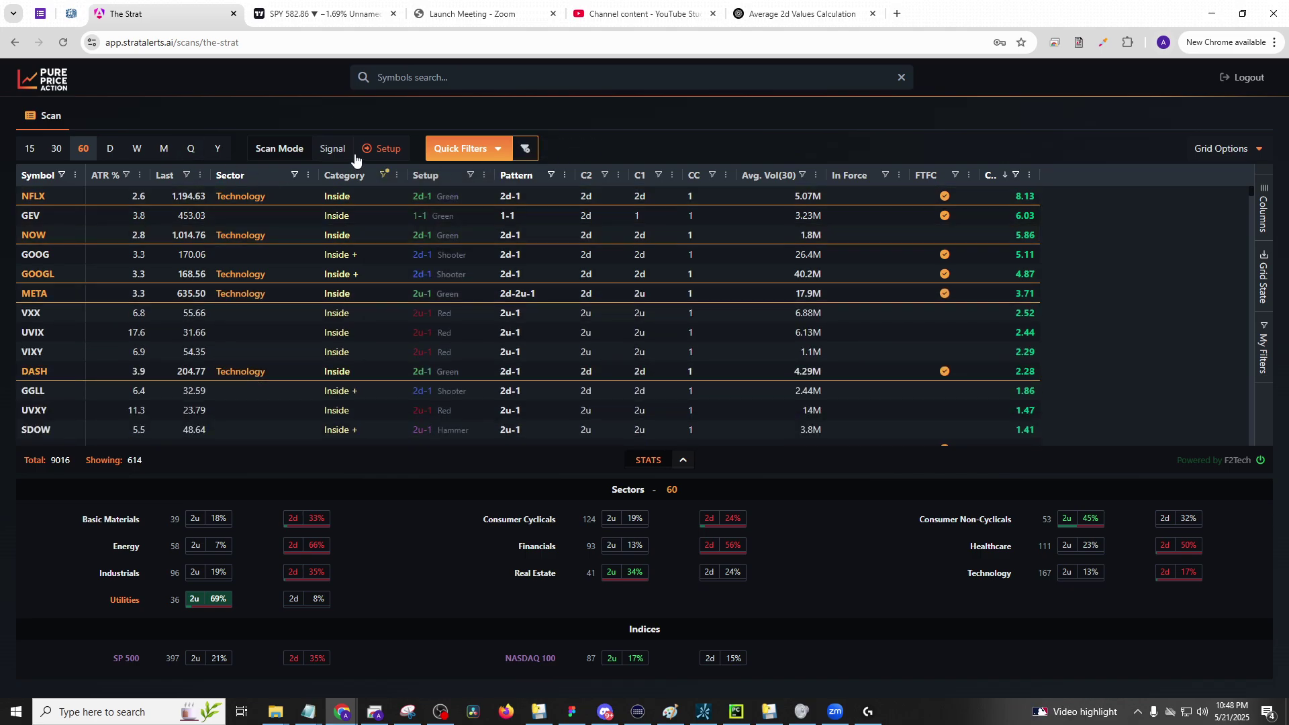
# - Switch the scan to daily, then filter to ATR % ≥ 3 and Avg. Vol(30) ≥ 2,000,000
pyautogui.click(110, 148)
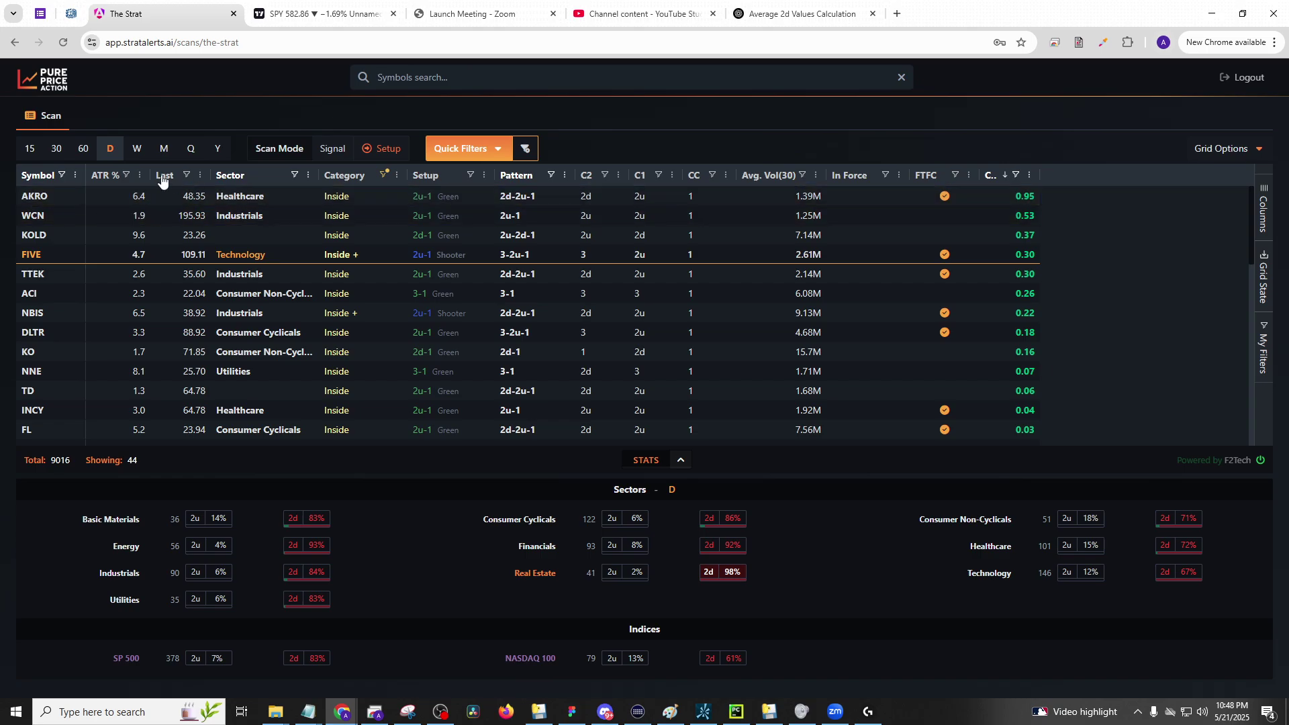
pyautogui.click(127, 176)
pyautogui.write('3')
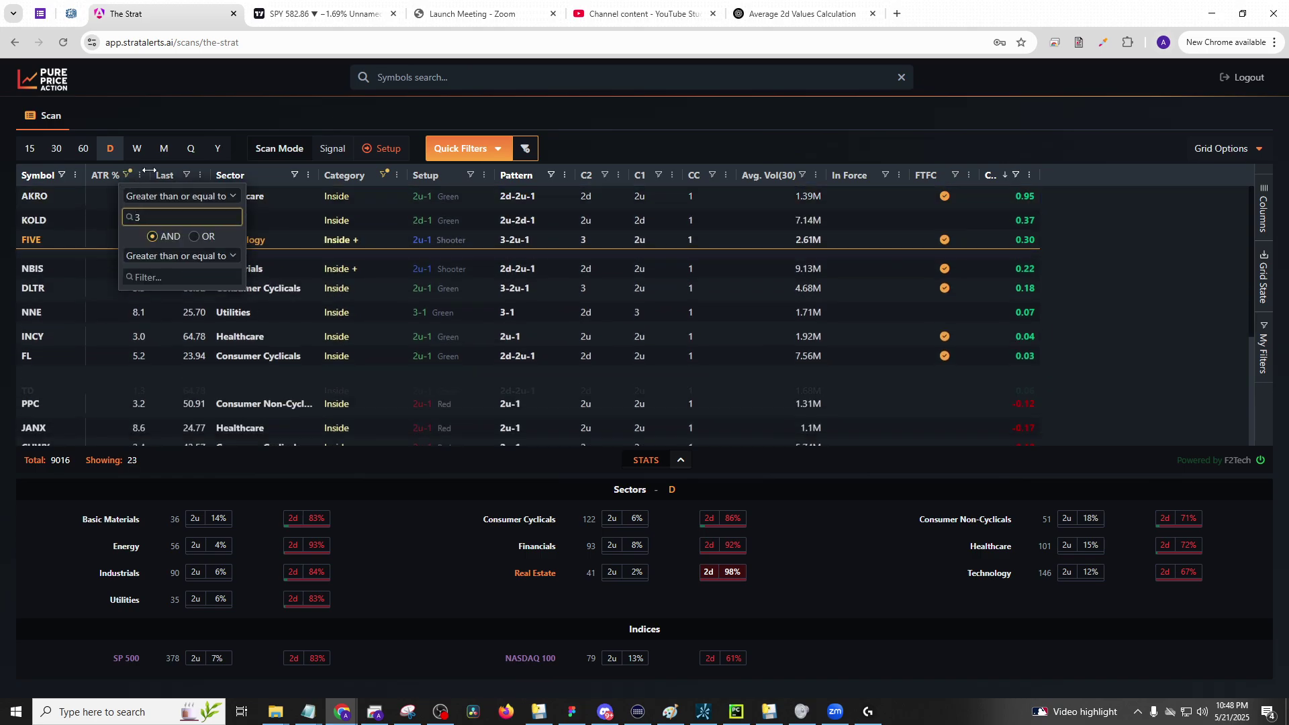
pyautogui.click(292, 97)
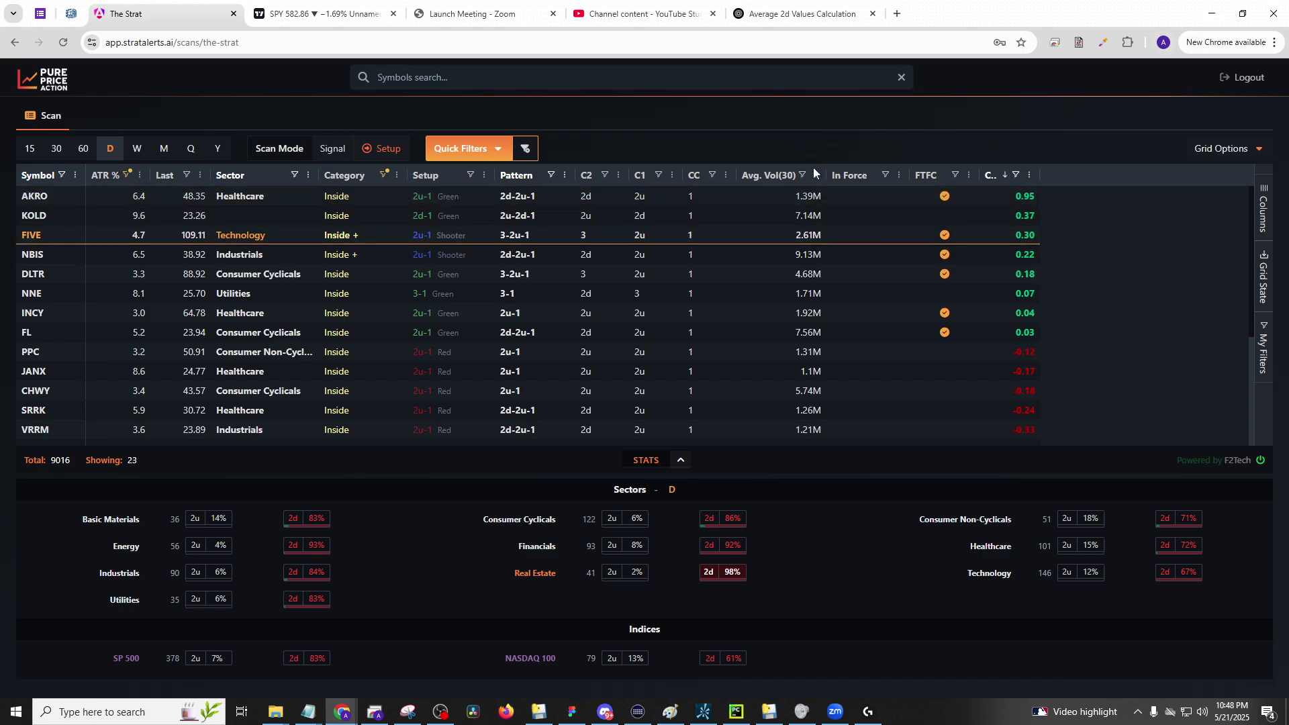
pyautogui.click(804, 176)
pyautogui.write('2000000')
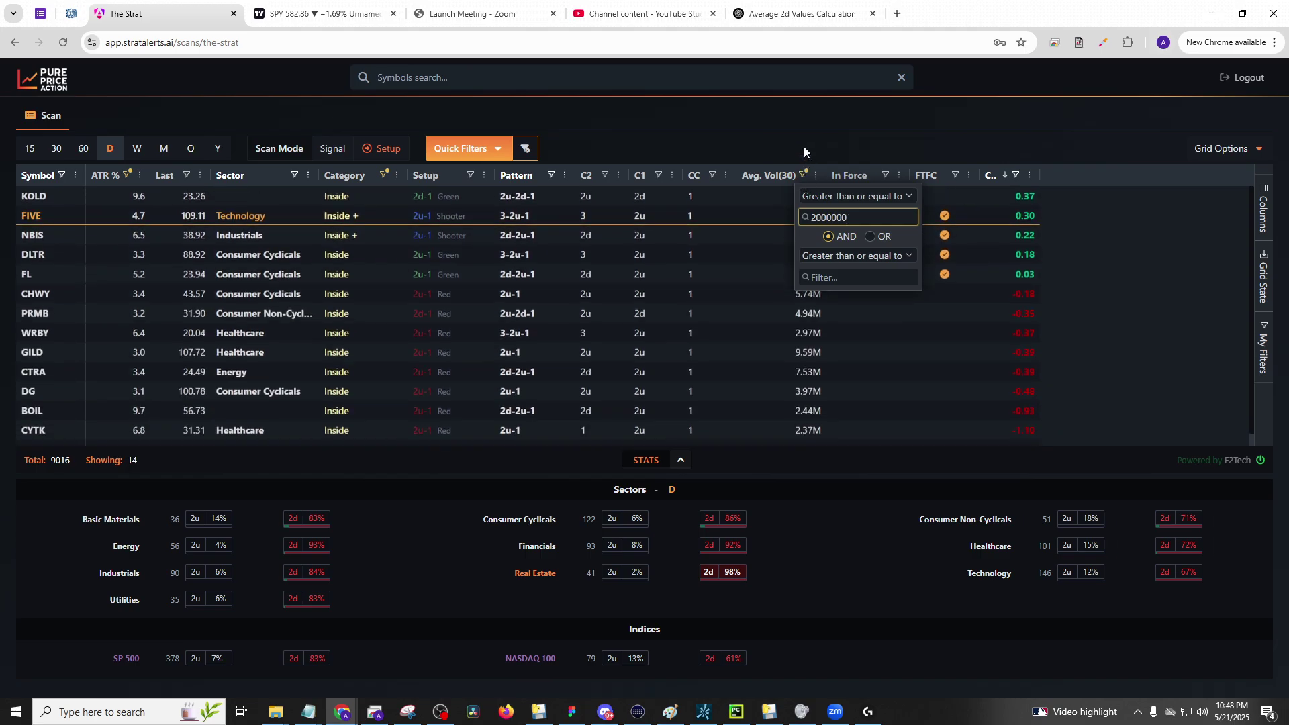
pyautogui.click(76, 263)
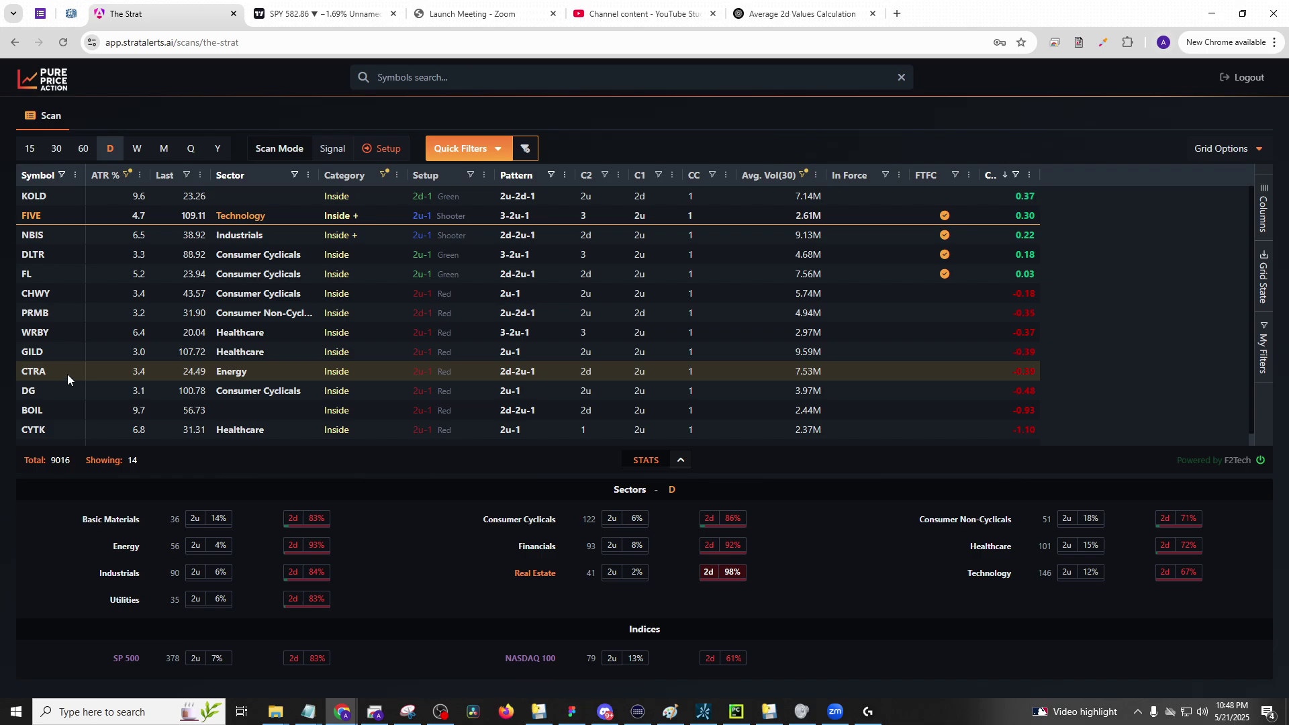
pyautogui.scroll(-1, 67, 348)
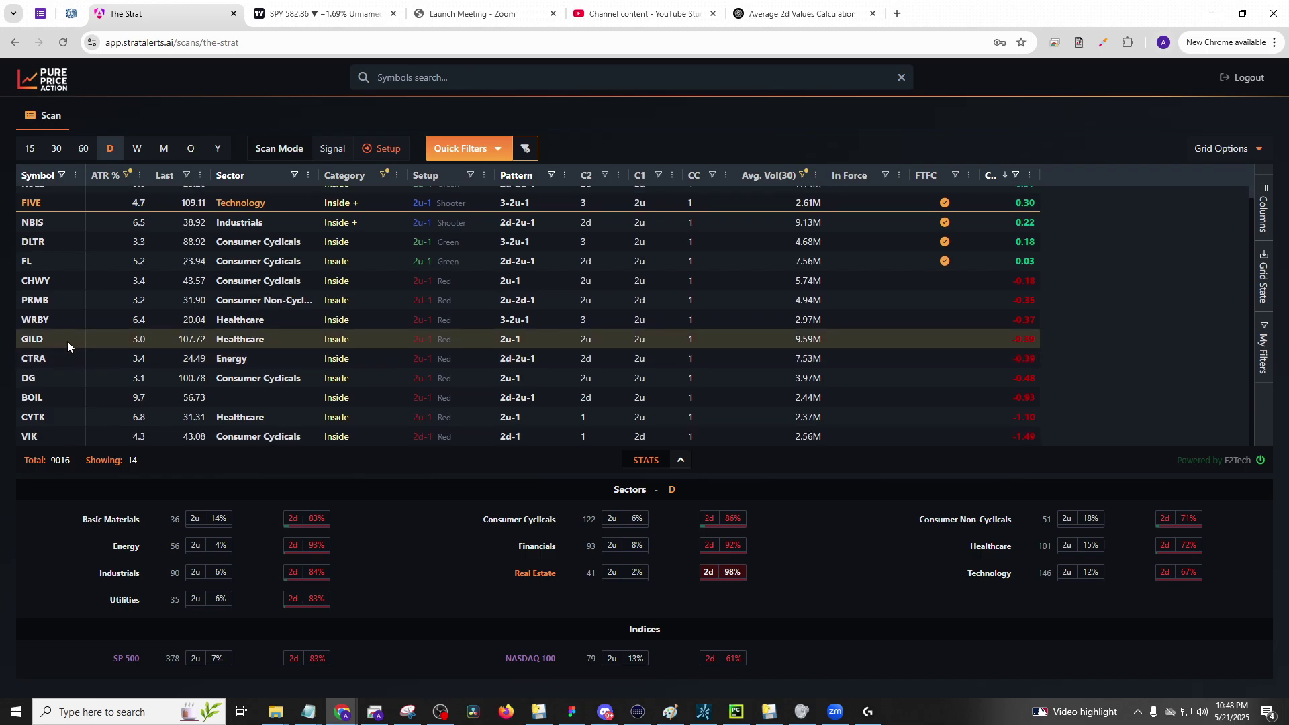
pyautogui.scroll(1, 72, 422)
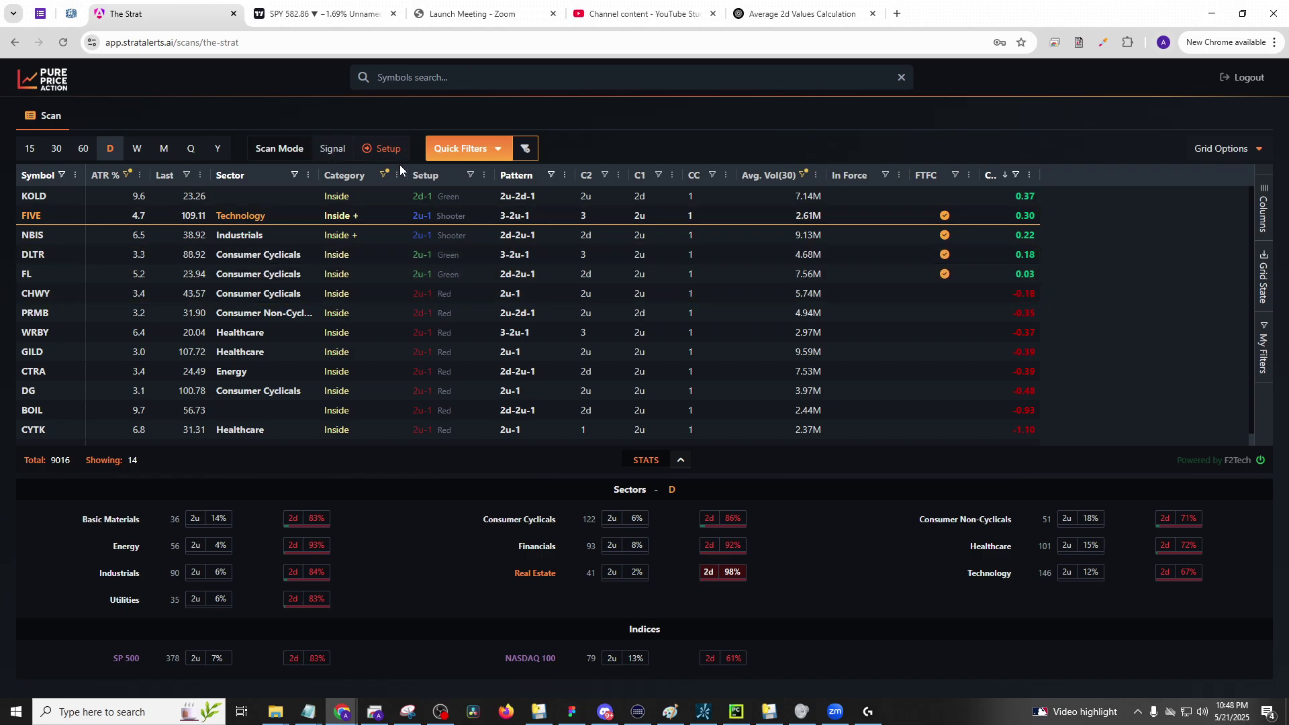
# - Try a Shooter category filter combined with CC of 3 and C1 of 1
pyautogui.click(383, 174)
pyautogui.write('Shooter')
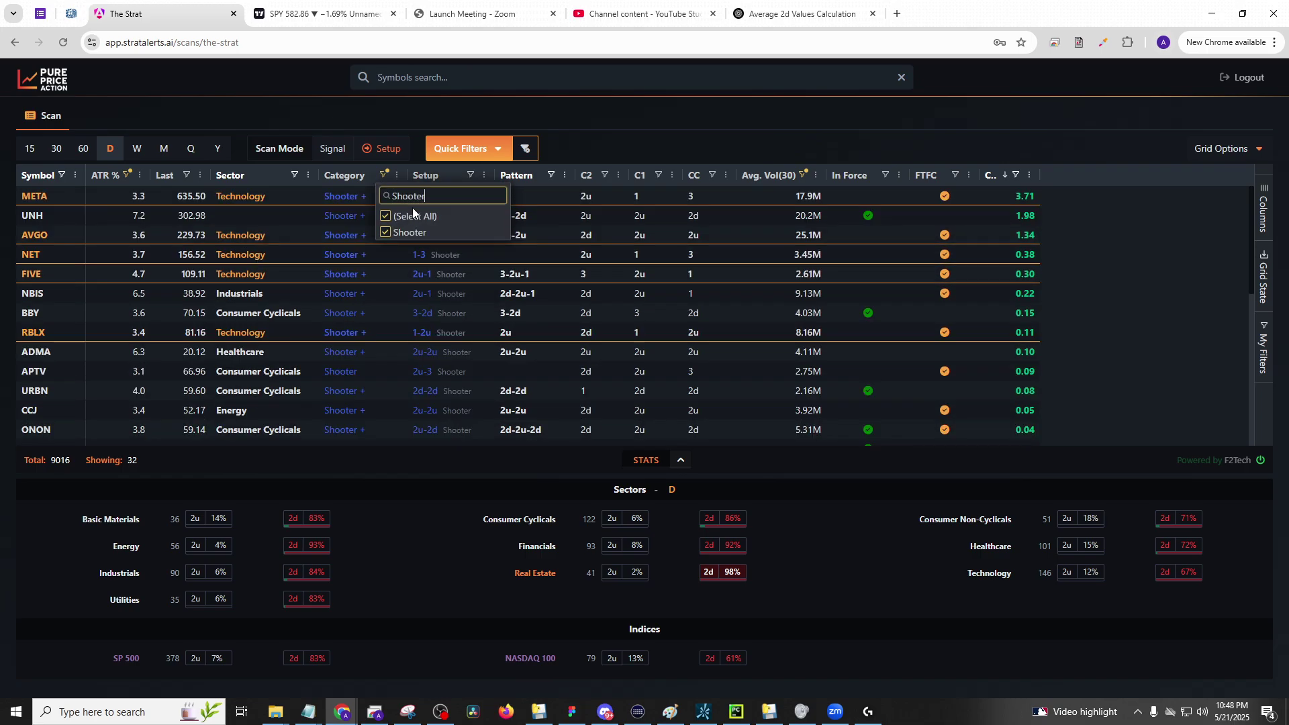
pyautogui.click(697, 112)
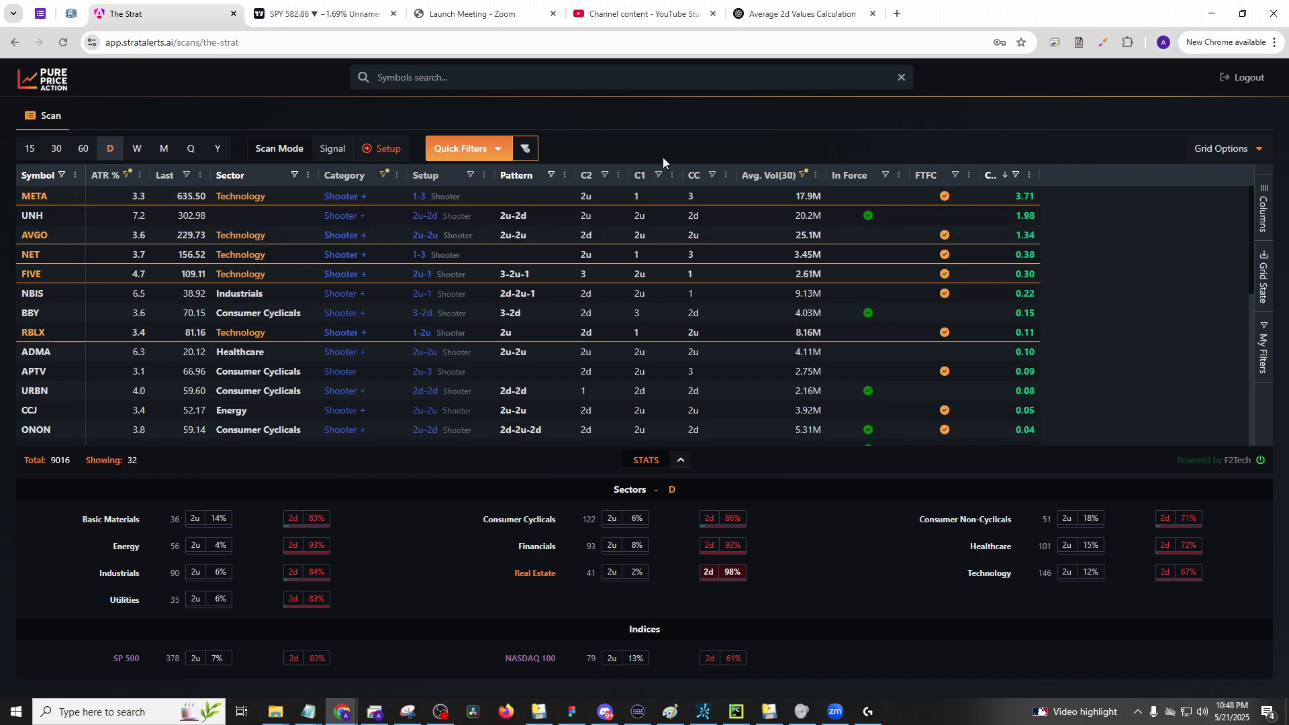
pyautogui.click(712, 176)
pyautogui.write('3')
pyautogui.click(728, 142)
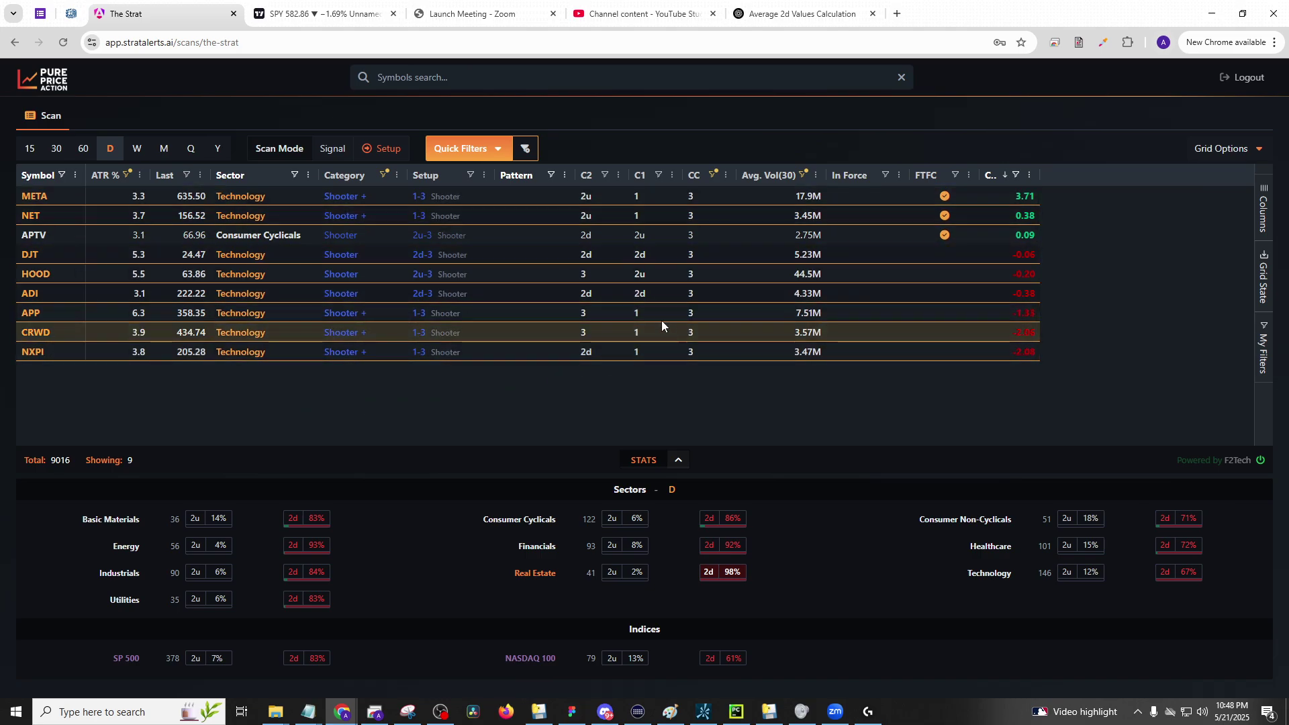
pyautogui.click(659, 174)
pyautogui.click(671, 216)
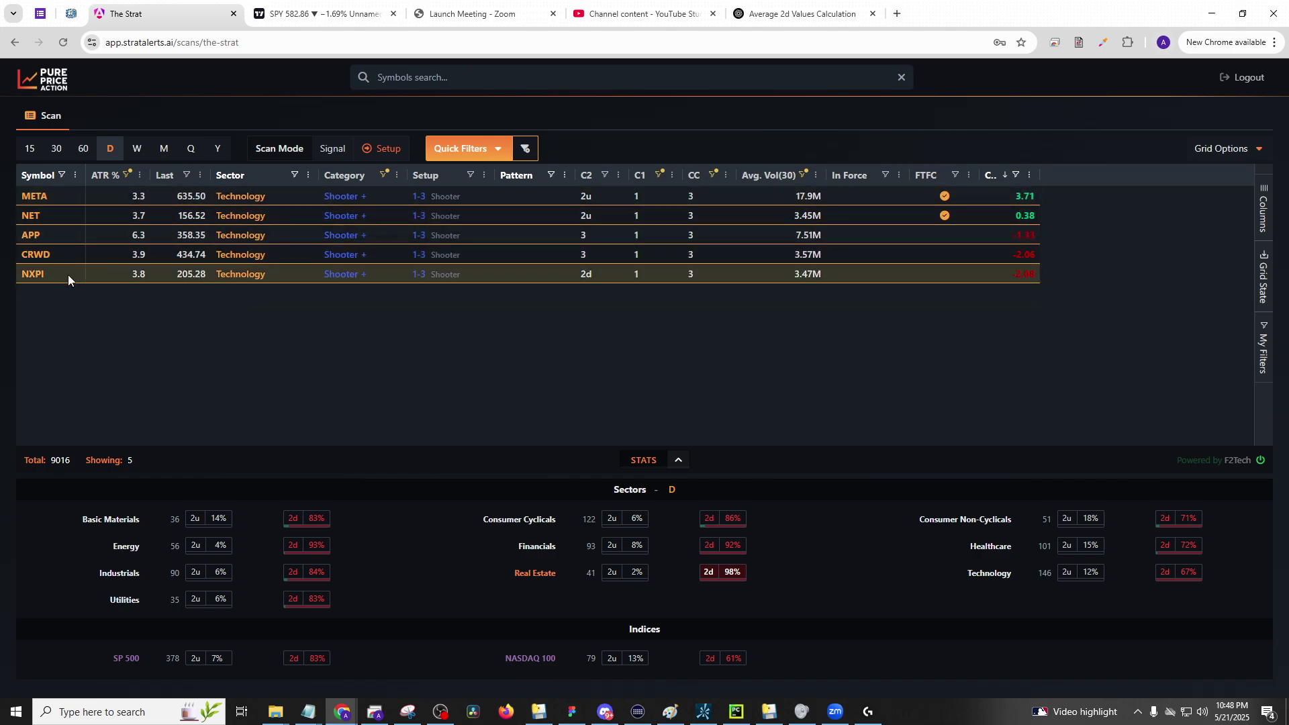
# - Clear the Shooter category, CC and C1 filters
pyautogui.click(384, 176)
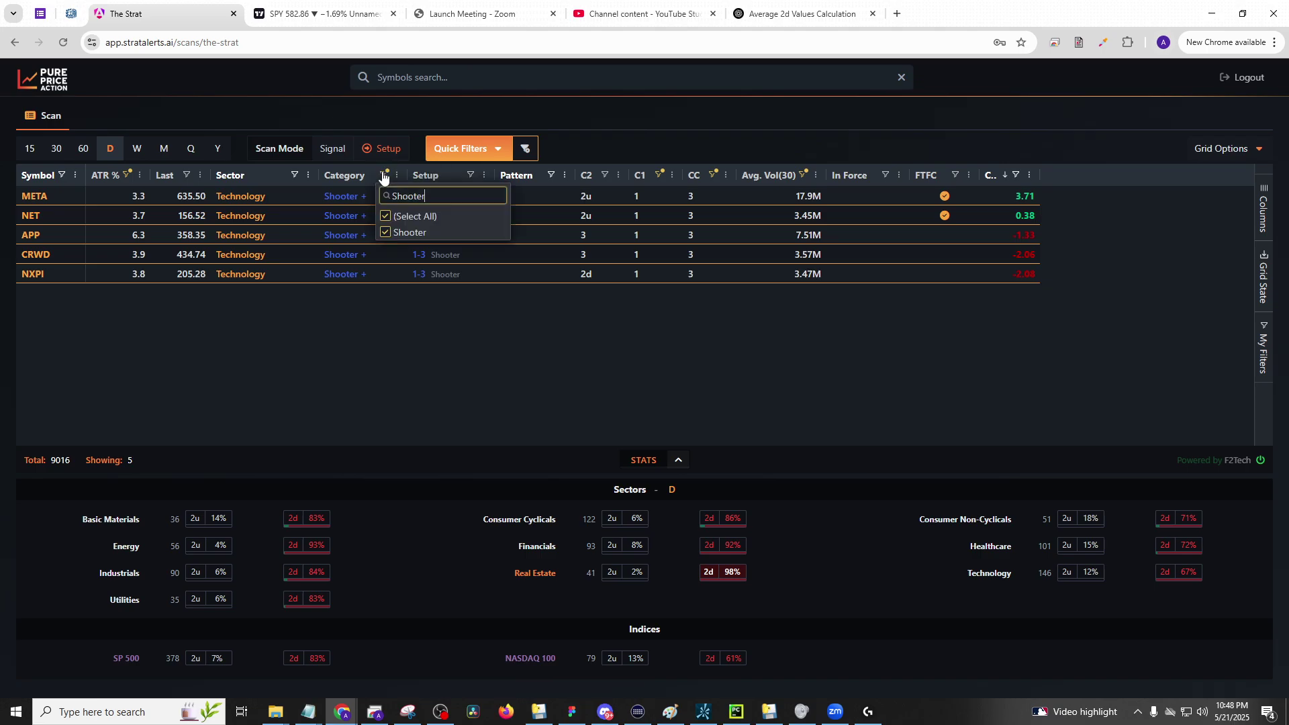
pyautogui.press('BackSpace')
pyautogui.press('BackSpace')
pyautogui.press('BackSpace')
pyautogui.press('BackSpace')
pyautogui.press('BackSpace')
pyautogui.press('BackSpace')
pyautogui.press('BackSpace')
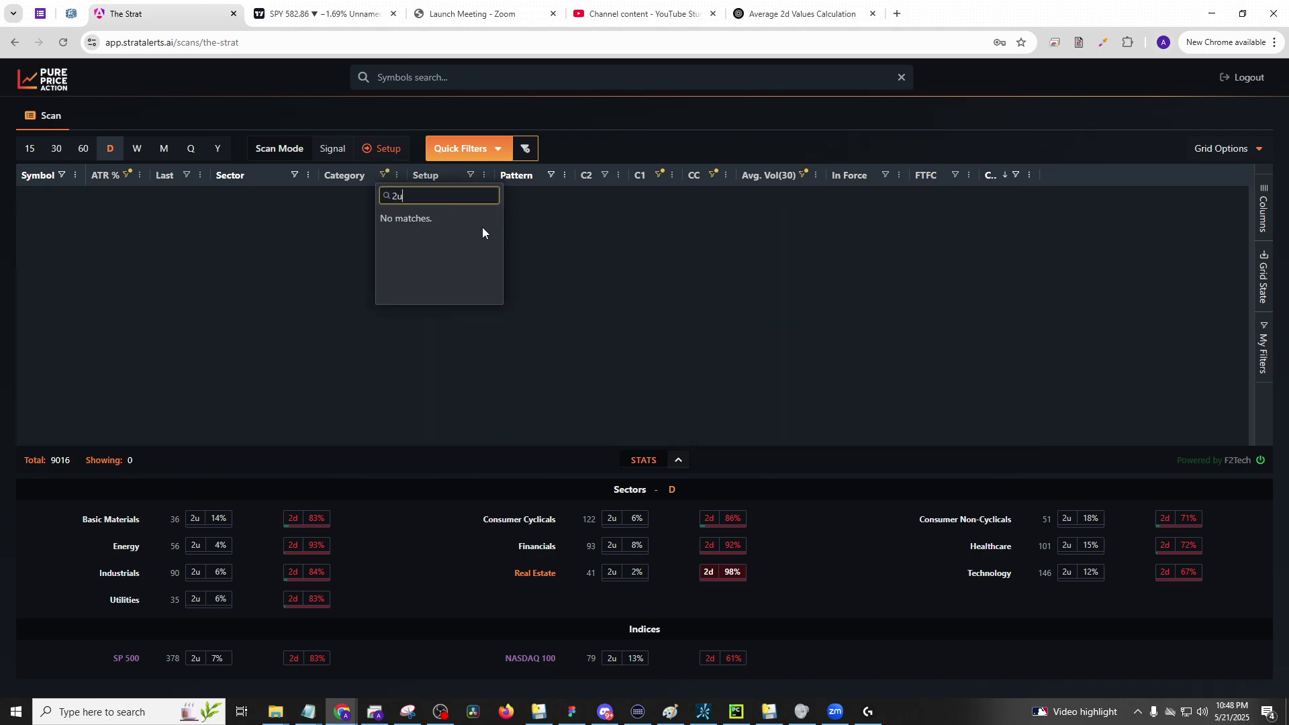
pyautogui.click(713, 176)
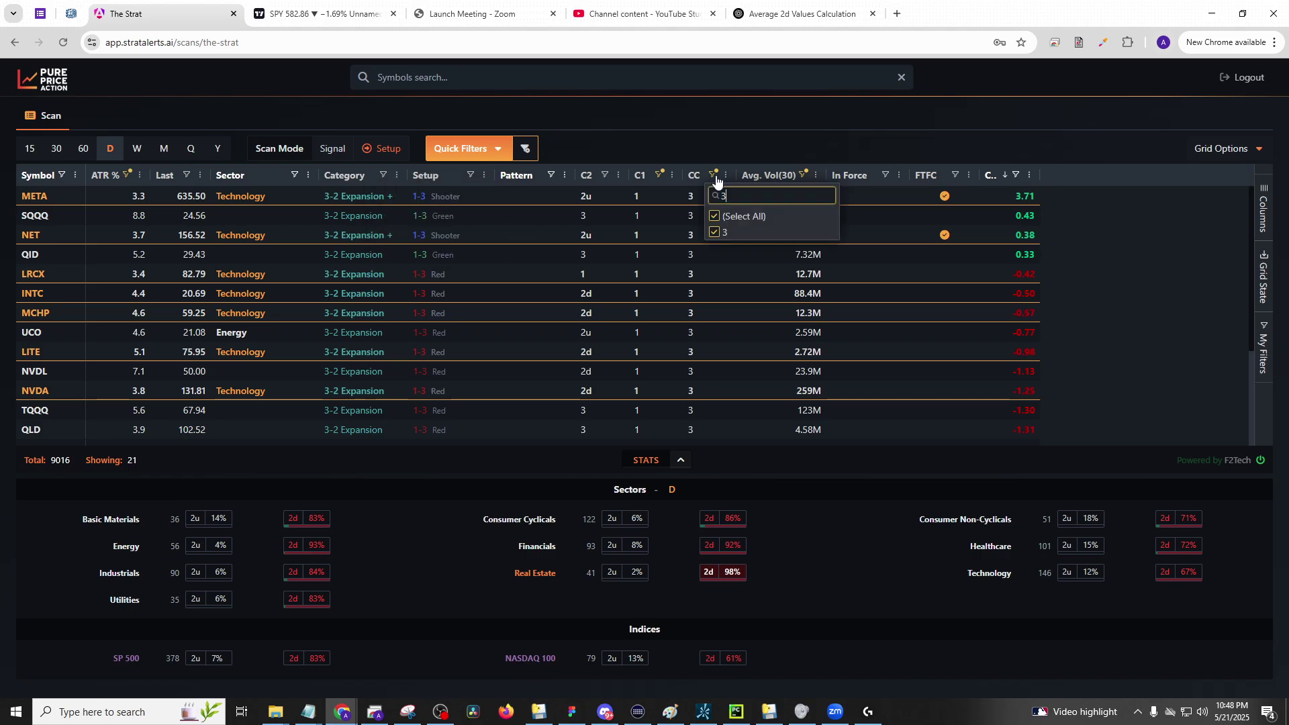
pyautogui.press('BackSpace')
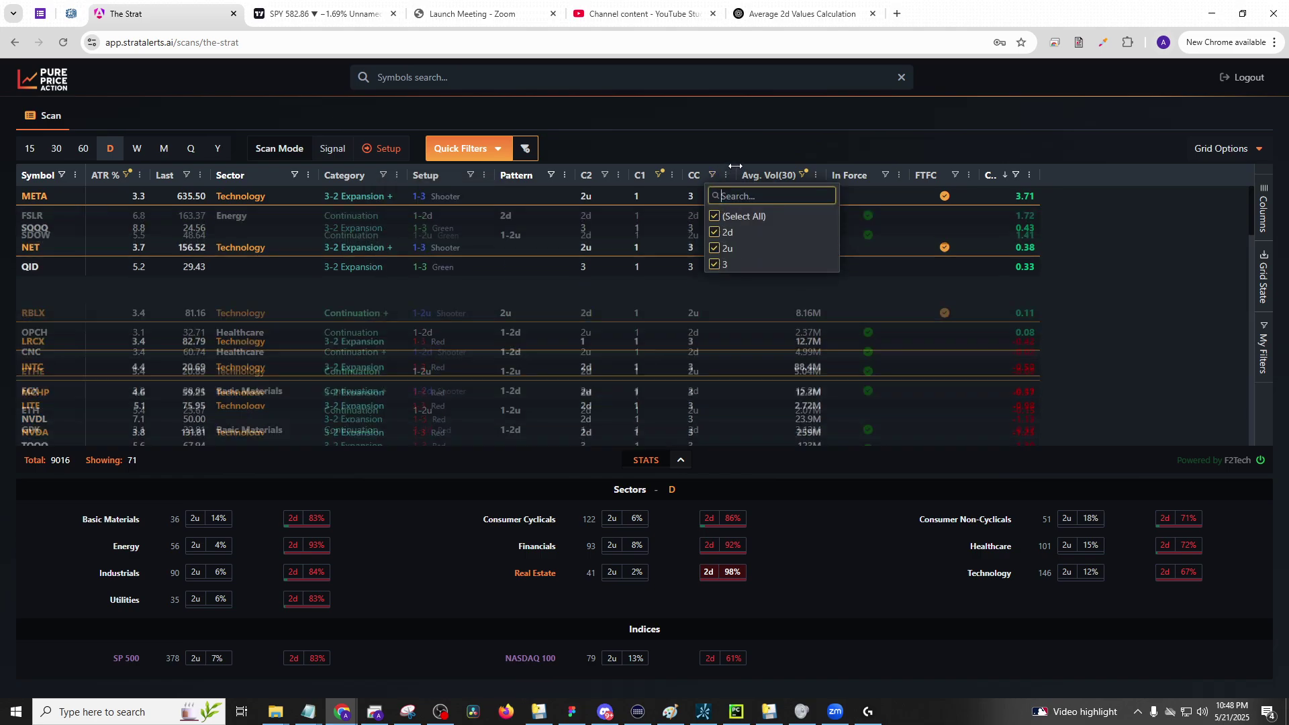
pyautogui.press('Escape')
pyautogui.click(660, 174)
pyautogui.press('BackSpace')
pyautogui.press('Escape')
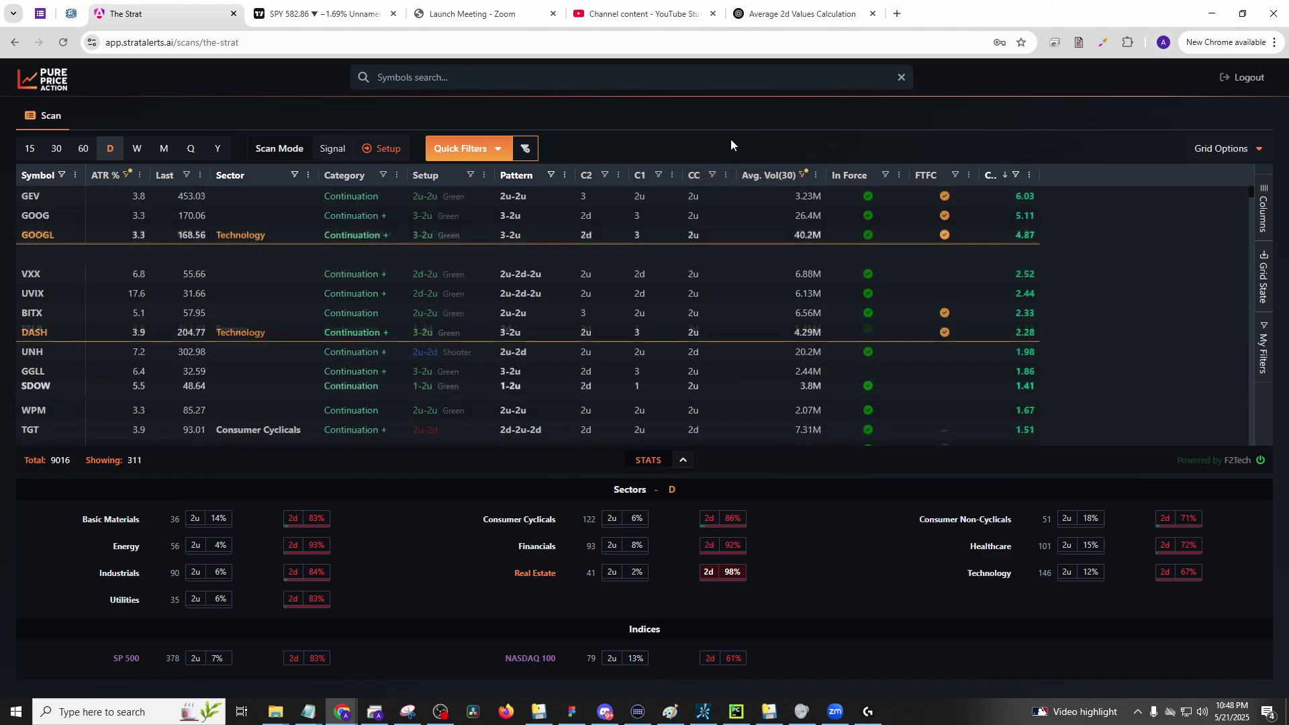
# - Try a 2u Red category filter, then clear it back to all categories
pyautogui.click(383, 176)
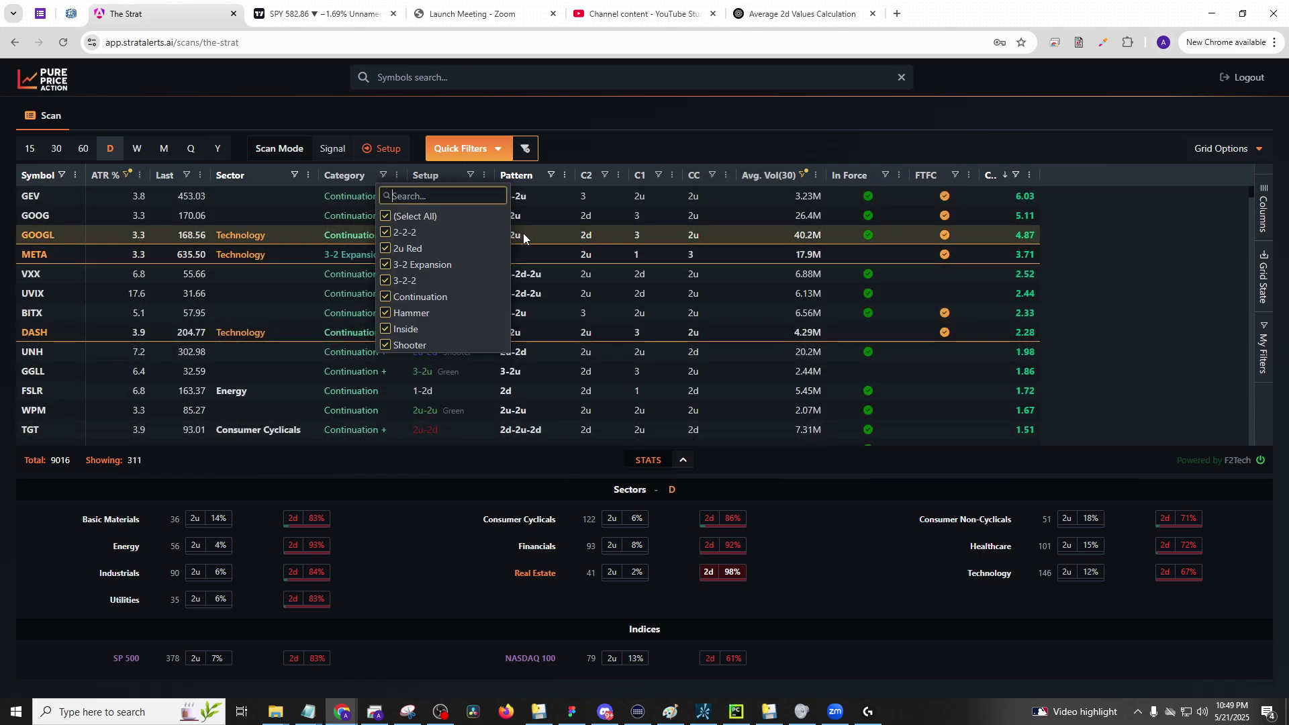
pyautogui.write('2u Red')
pyautogui.press('Escape')
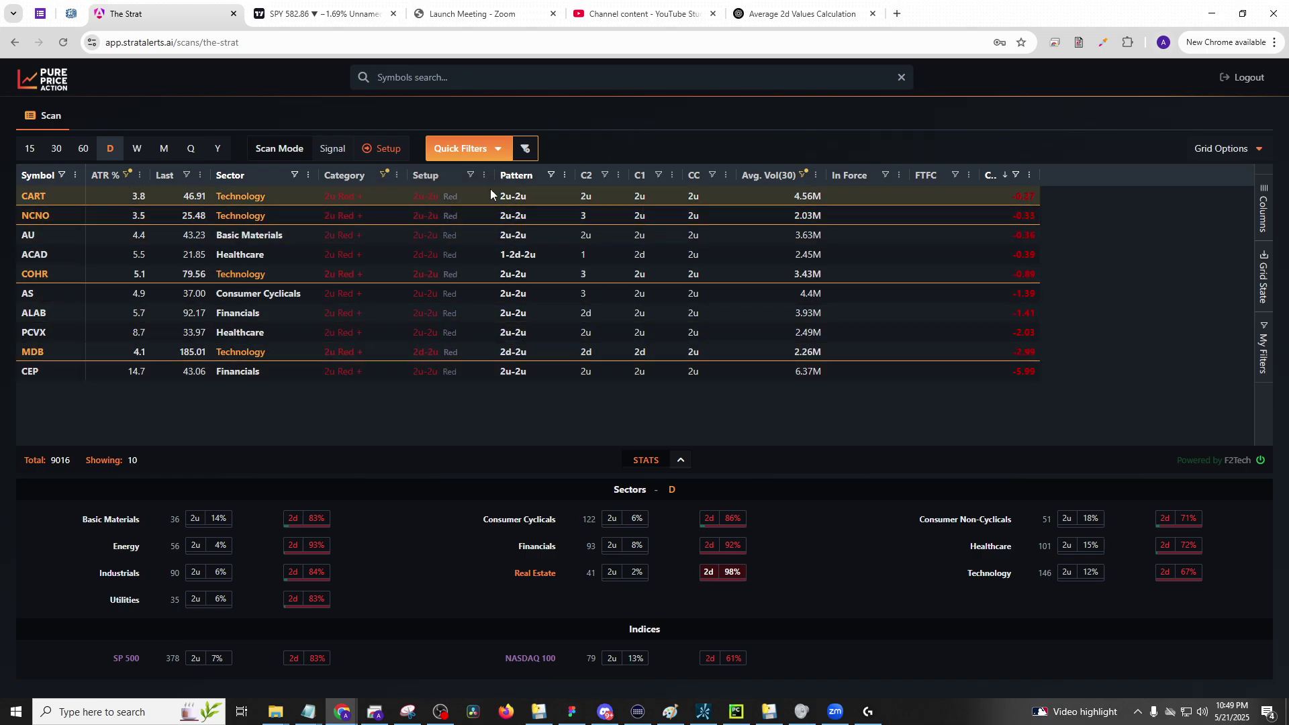
pyautogui.click(384, 174)
pyautogui.press('BackSpace')
pyautogui.press('BackSpace')
pyautogui.press('BackSpace')
pyautogui.press('BackSpace')
pyautogui.press('BackSpace')
pyautogui.press('BackSpace')
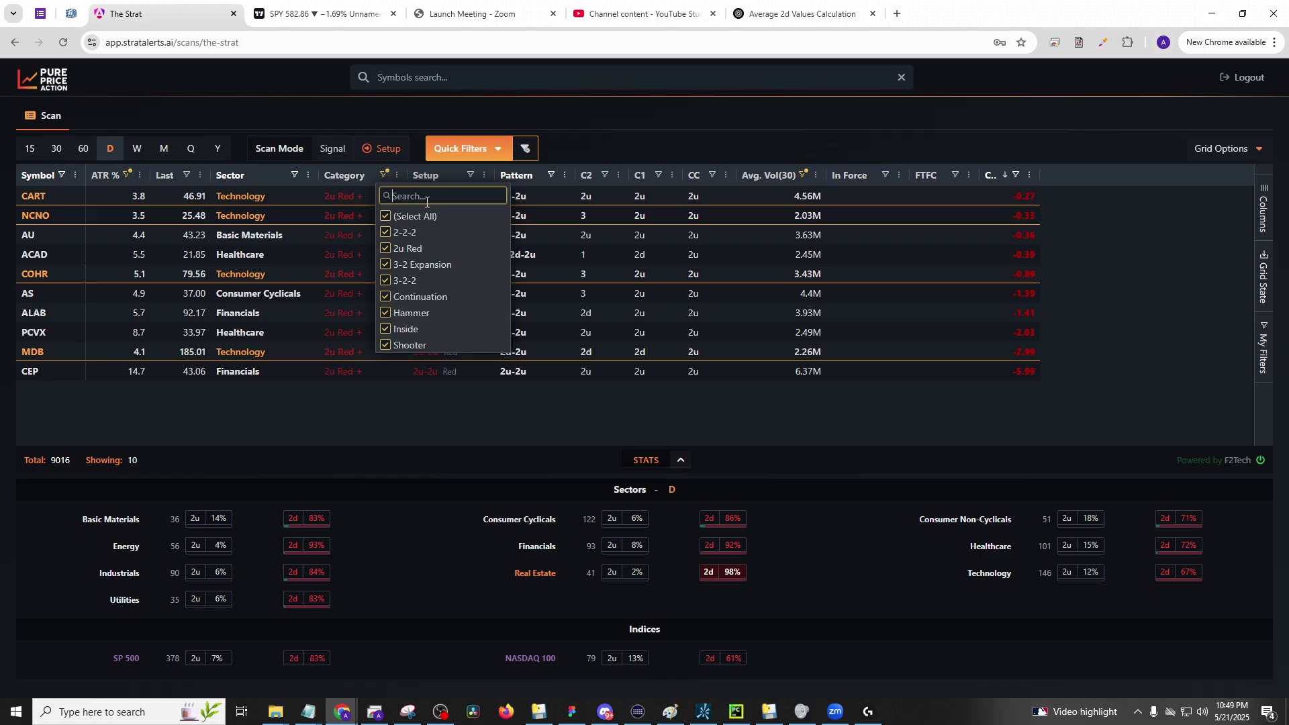
pyautogui.press('Escape')
# - Set the C1 column filter to 1 and the CC column filter to 3
pyautogui.click(660, 175)
pyautogui.write('1')
pyautogui.press('Escape')
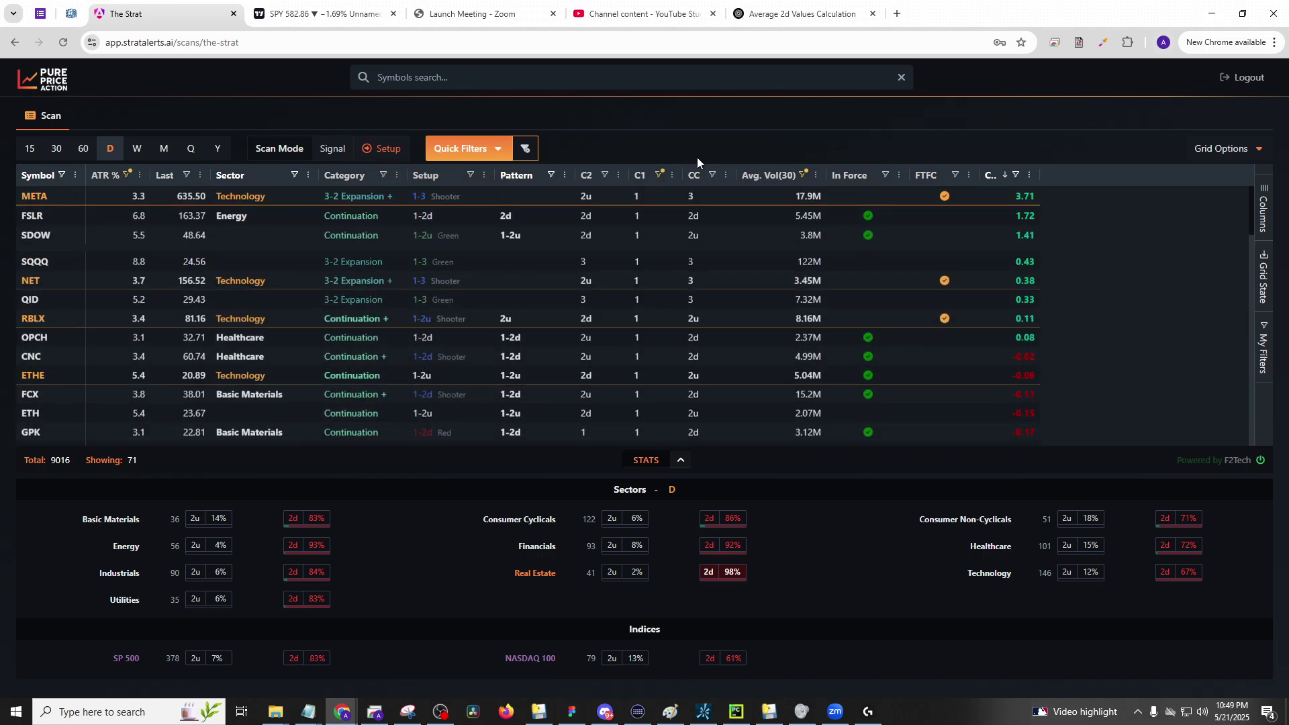
pyautogui.click(712, 174)
pyautogui.write('3')
pyautogui.press('Escape')
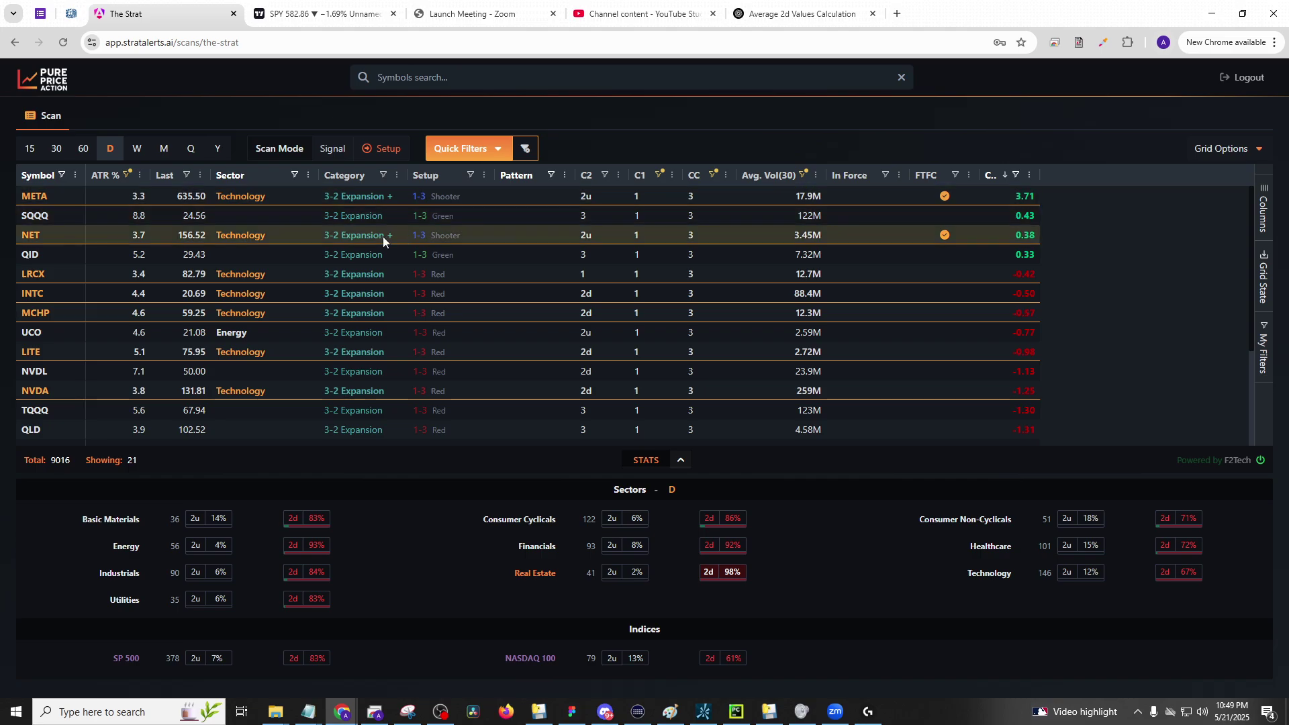
# - Sort the 21 setups by Avg. Vol(30), highest first, and scroll through them
pyautogui.click(770, 176)
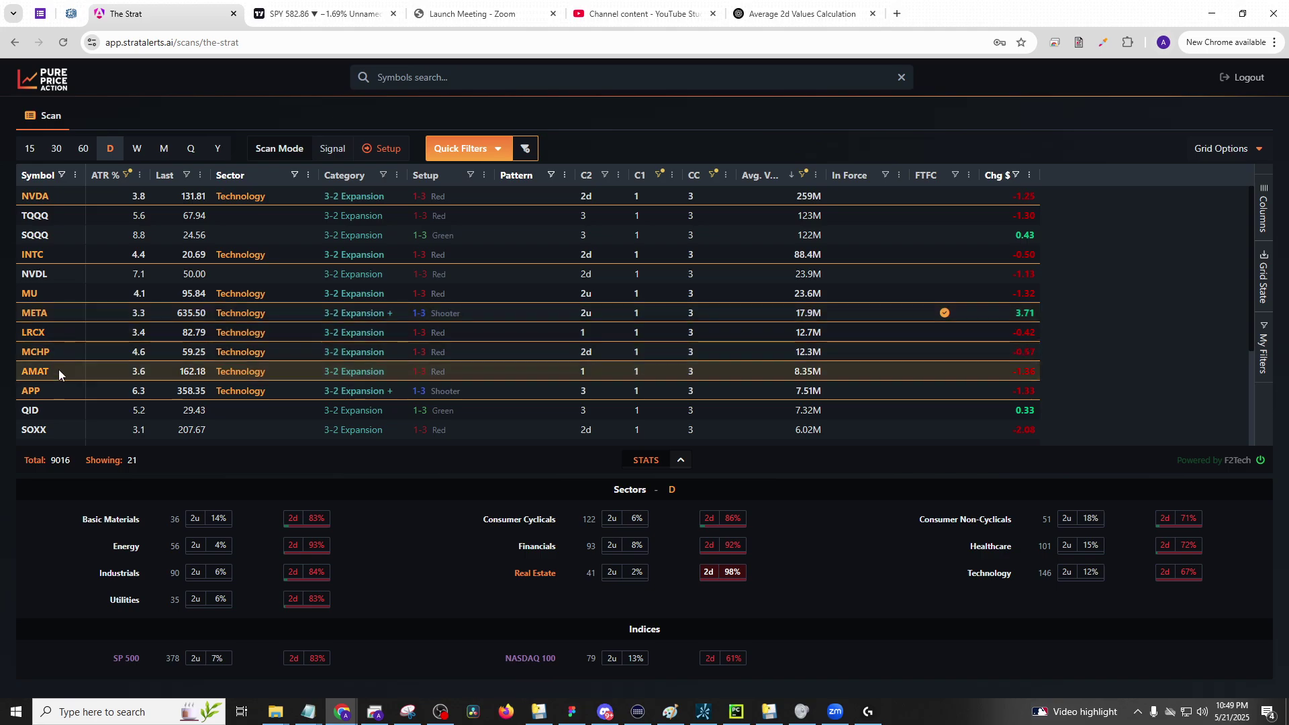
pyautogui.scroll(-2, 59, 370)
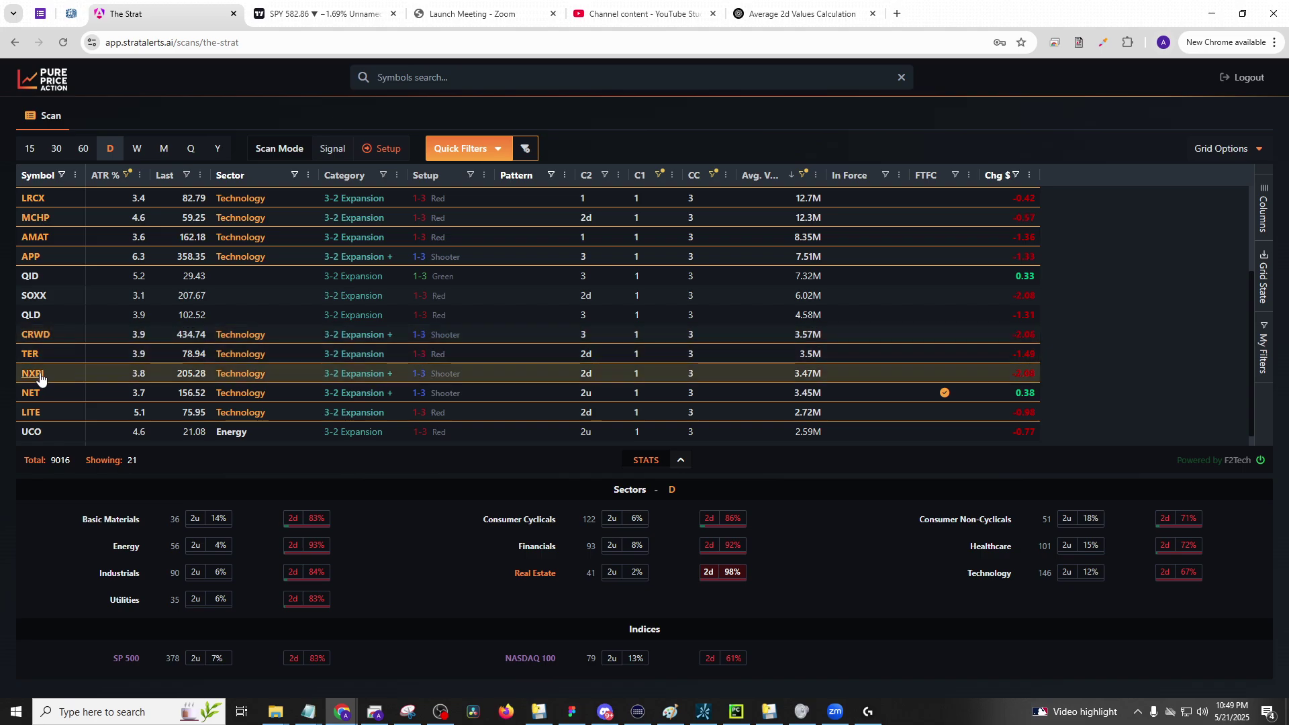
pyautogui.scroll(-1, 65, 382)
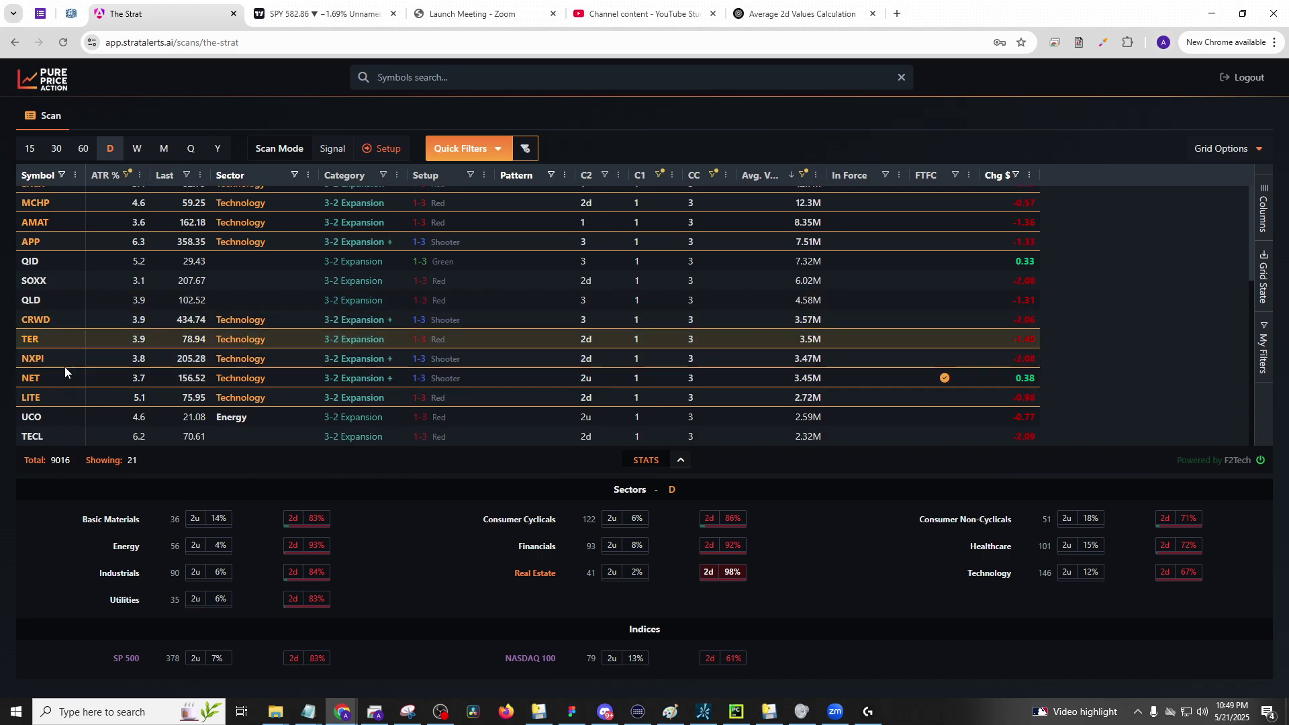
pyautogui.scroll(3, 65, 390)
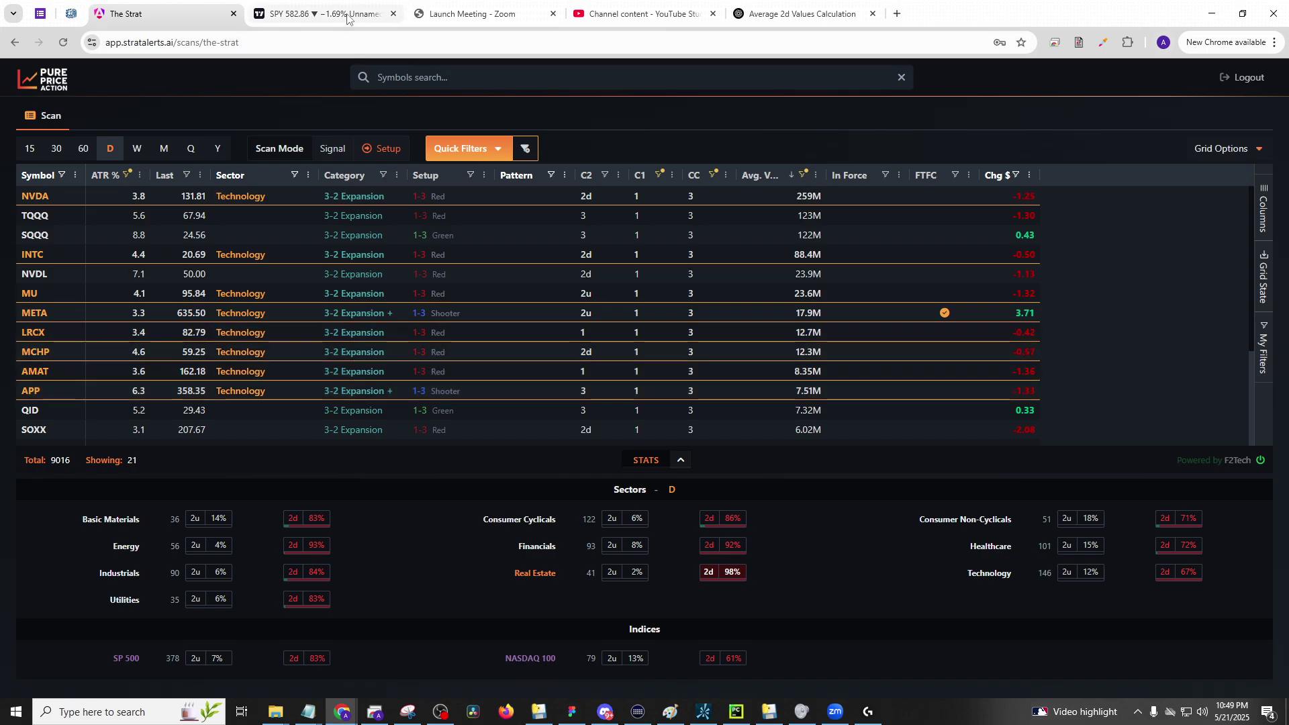
# - Back in TradingView, flip the chart through XLK, QQQ and SMH
pyautogui.click(323, 15)
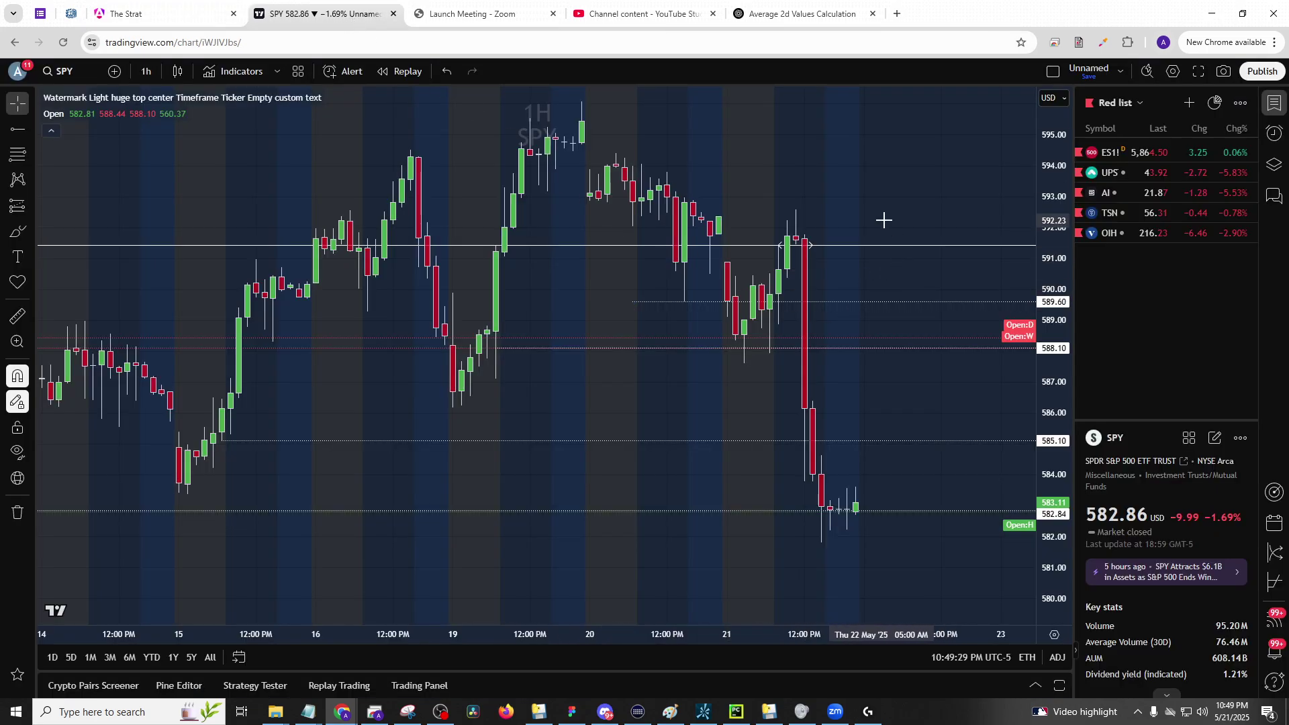
pyautogui.write('XLK')
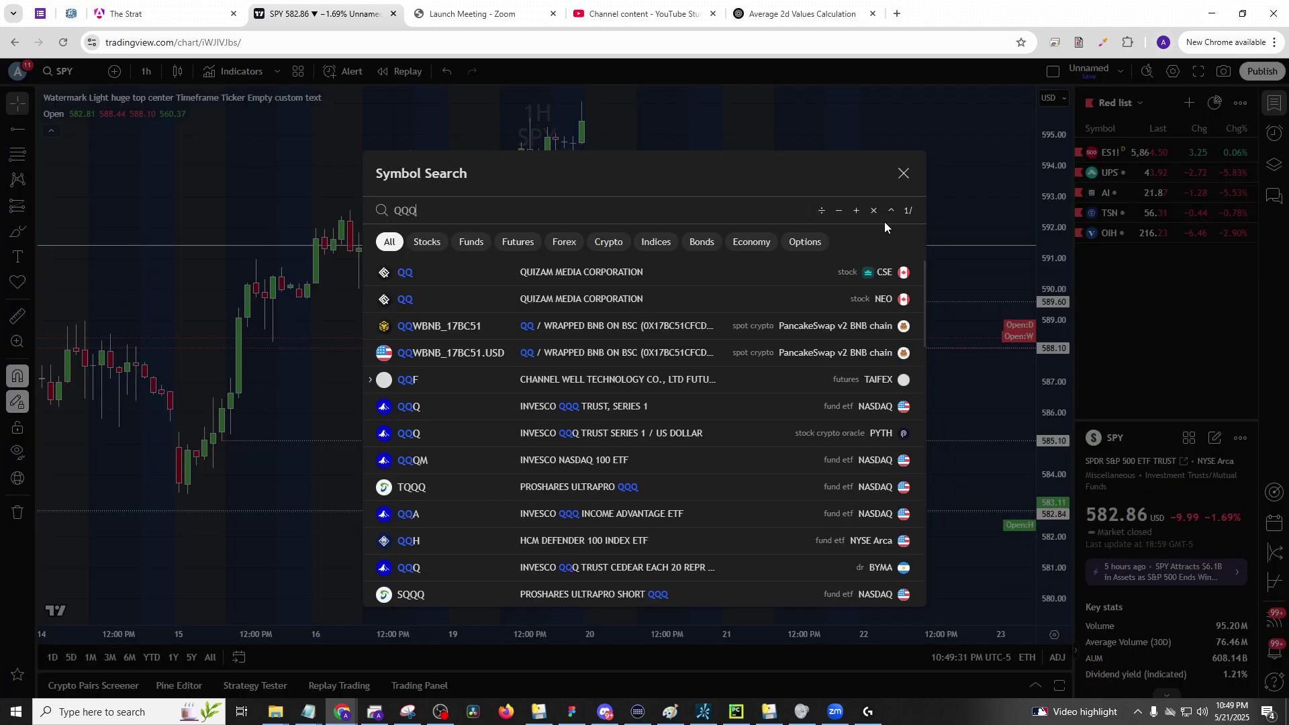
pyautogui.press('Return')
pyautogui.write('QQQ')
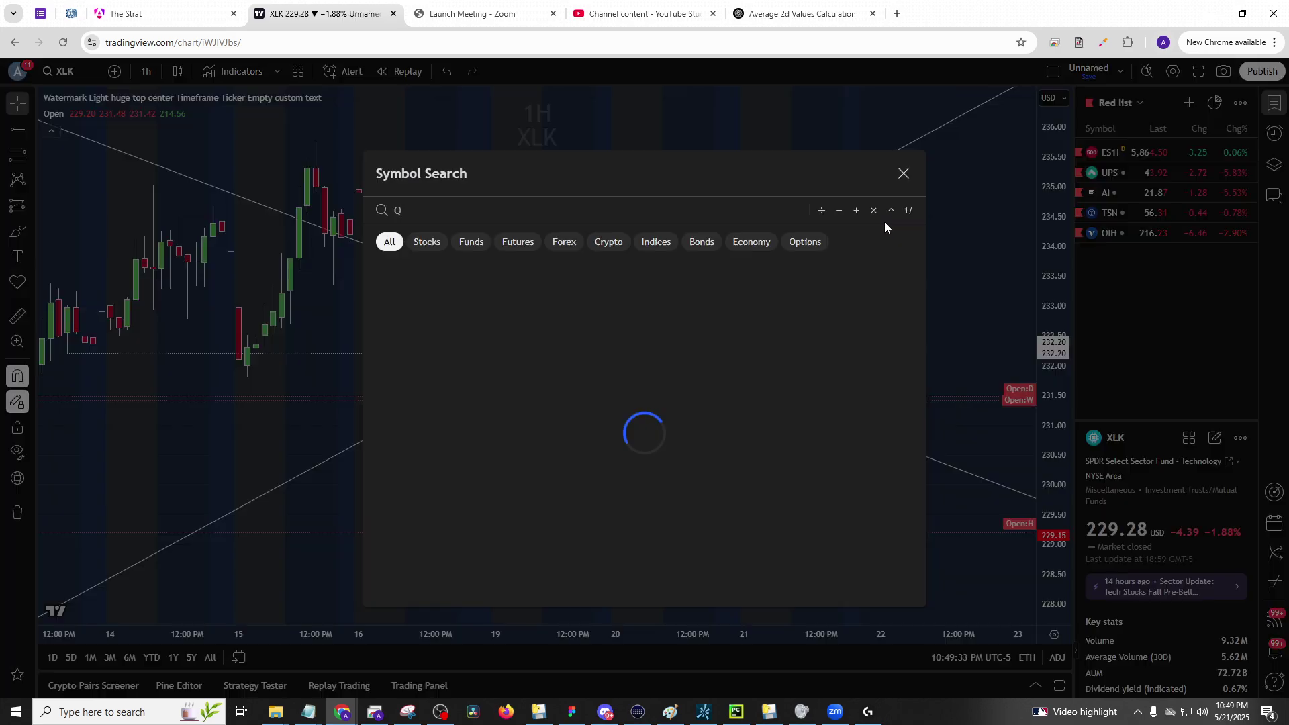
pyautogui.press('Return')
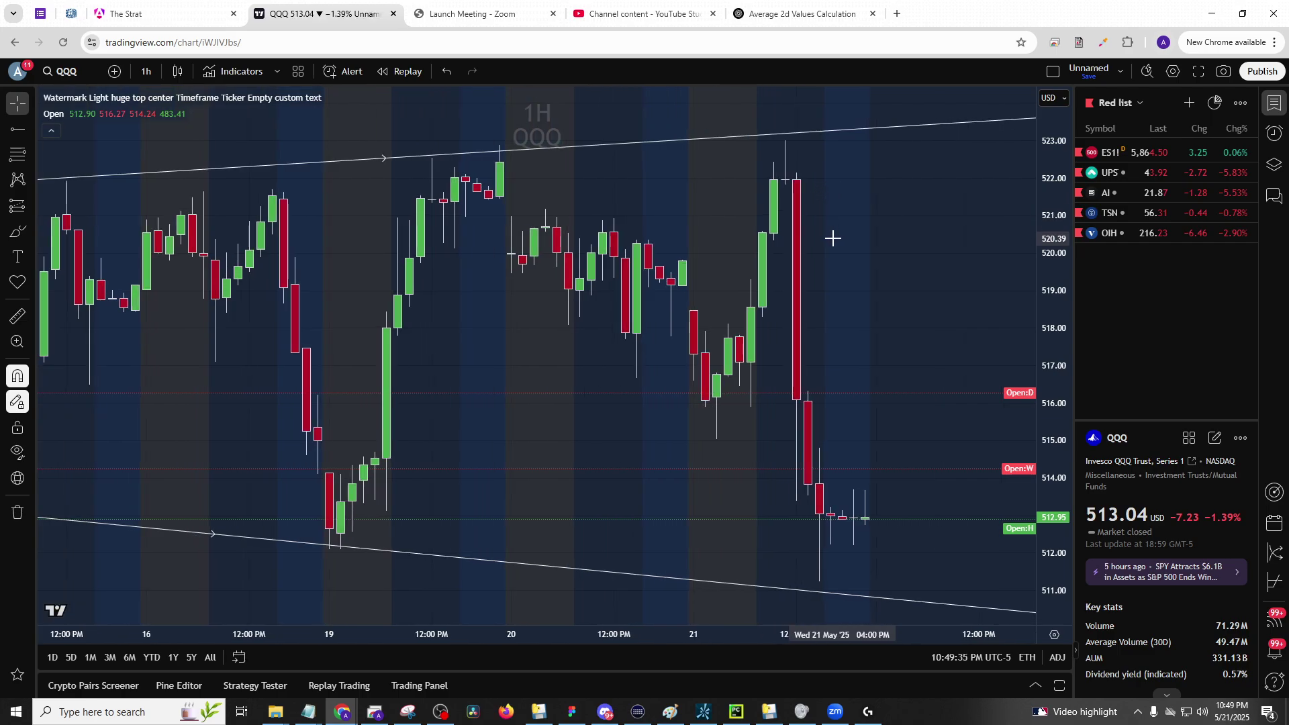
pyautogui.write('SMH')
pyautogui.press('Return')
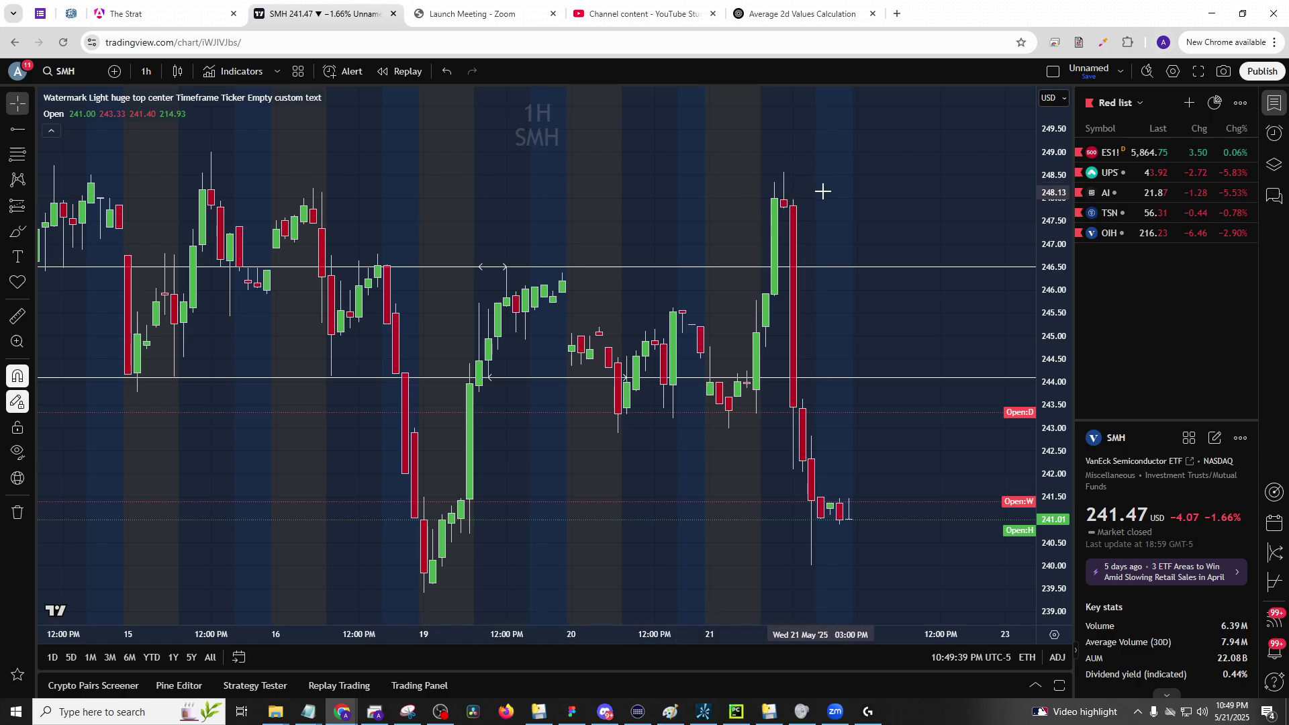
# - View SMH on daily candles, then load the XLK chart
pyautogui.write('1d')
pyautogui.press('Return')
pyautogui.scroll(5, 772, 262)
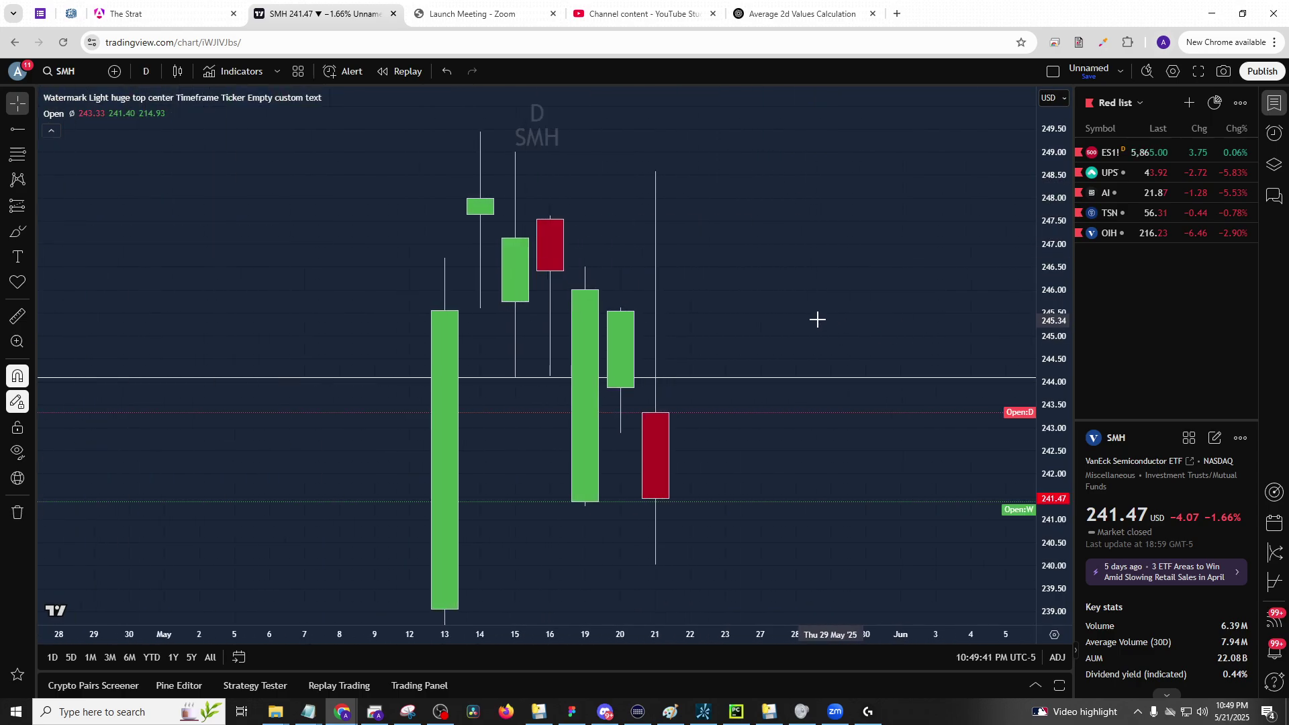
pyautogui.rightClick(811, 347)
pyautogui.click(781, 397)
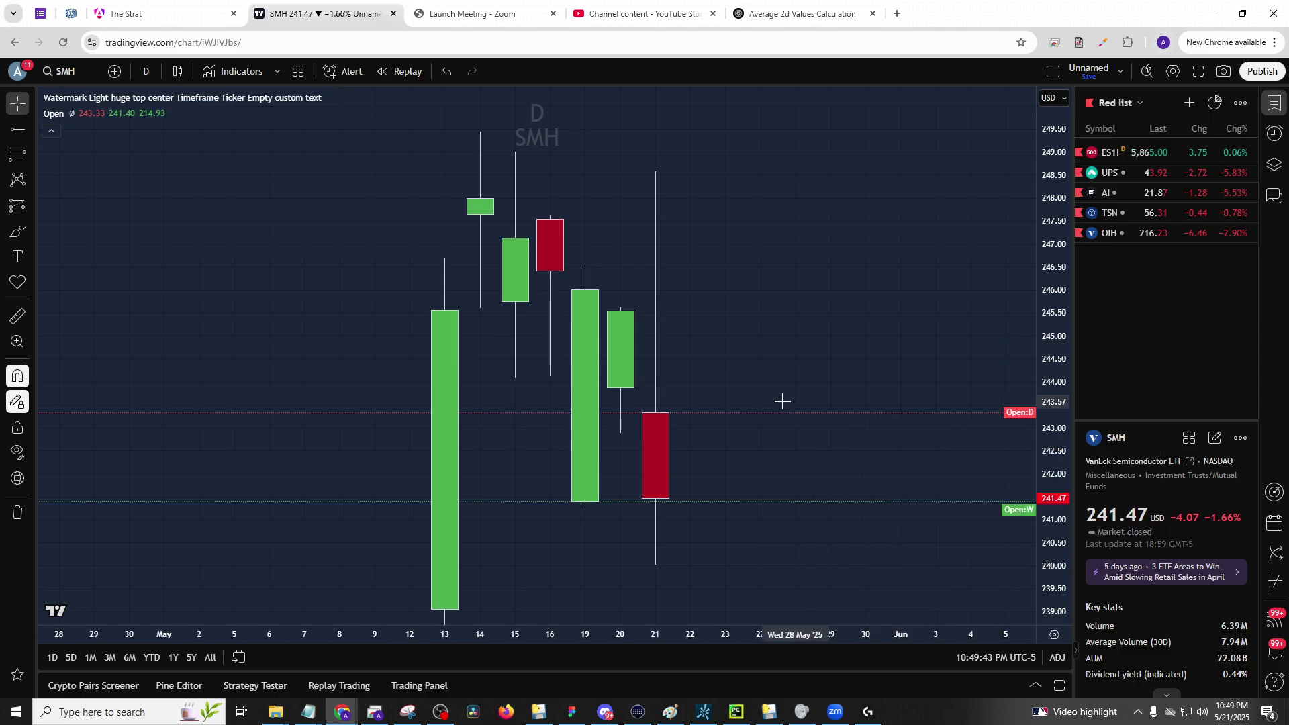
pyautogui.write('xlk')
pyautogui.press('Return')
# - Remove all six old drawings from XLK and switch to 1-hour candles
pyautogui.rightClick(704, 321)
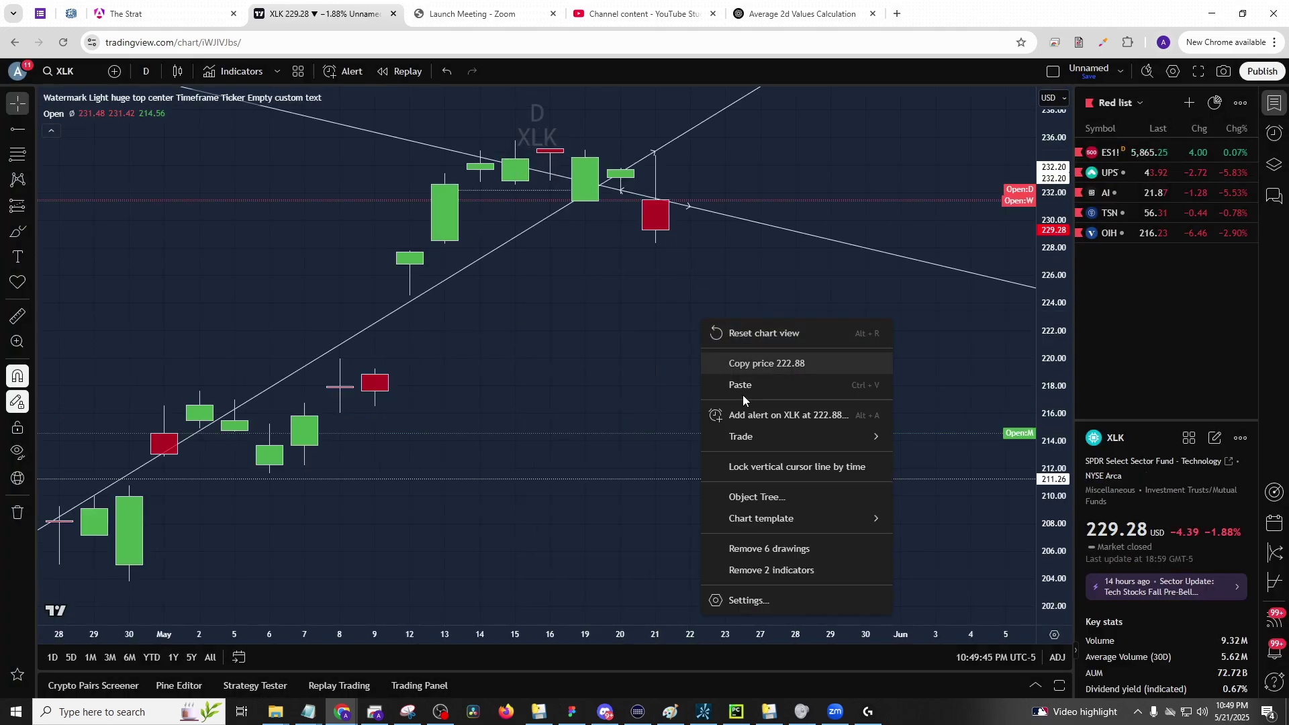
pyautogui.click(772, 548)
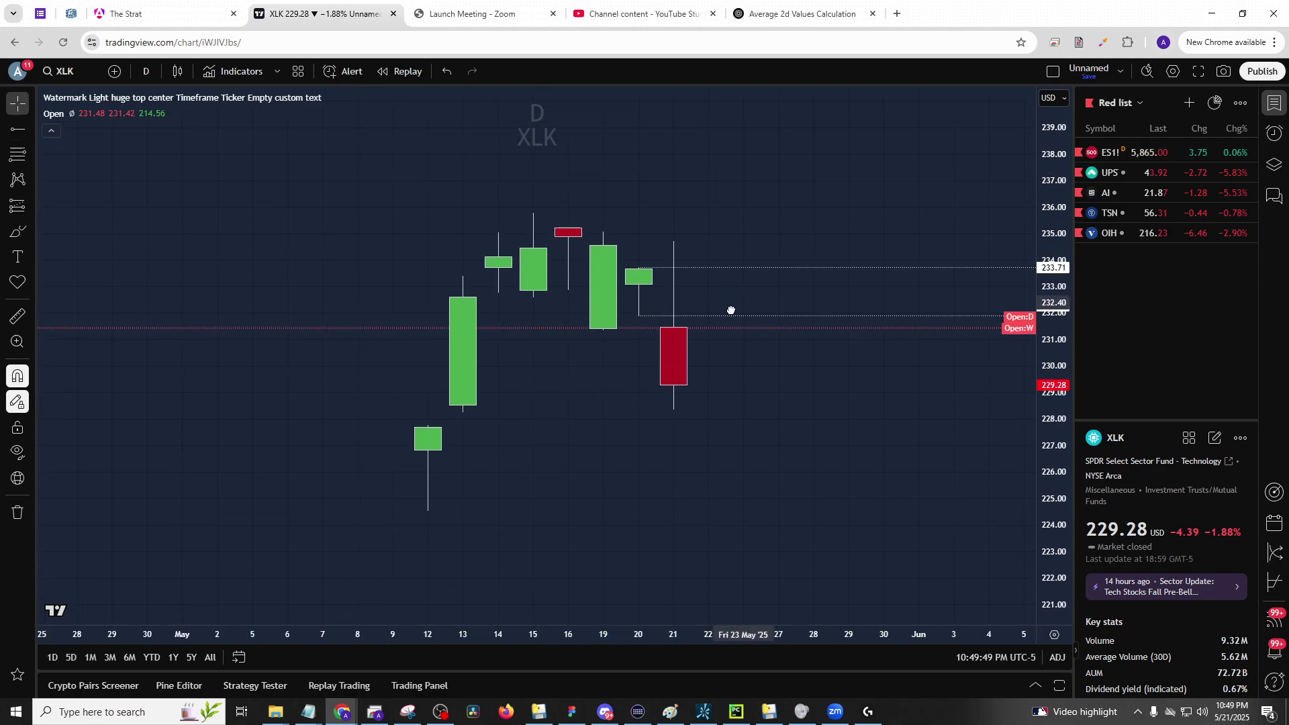
pyautogui.scroll(1, 693, 255)
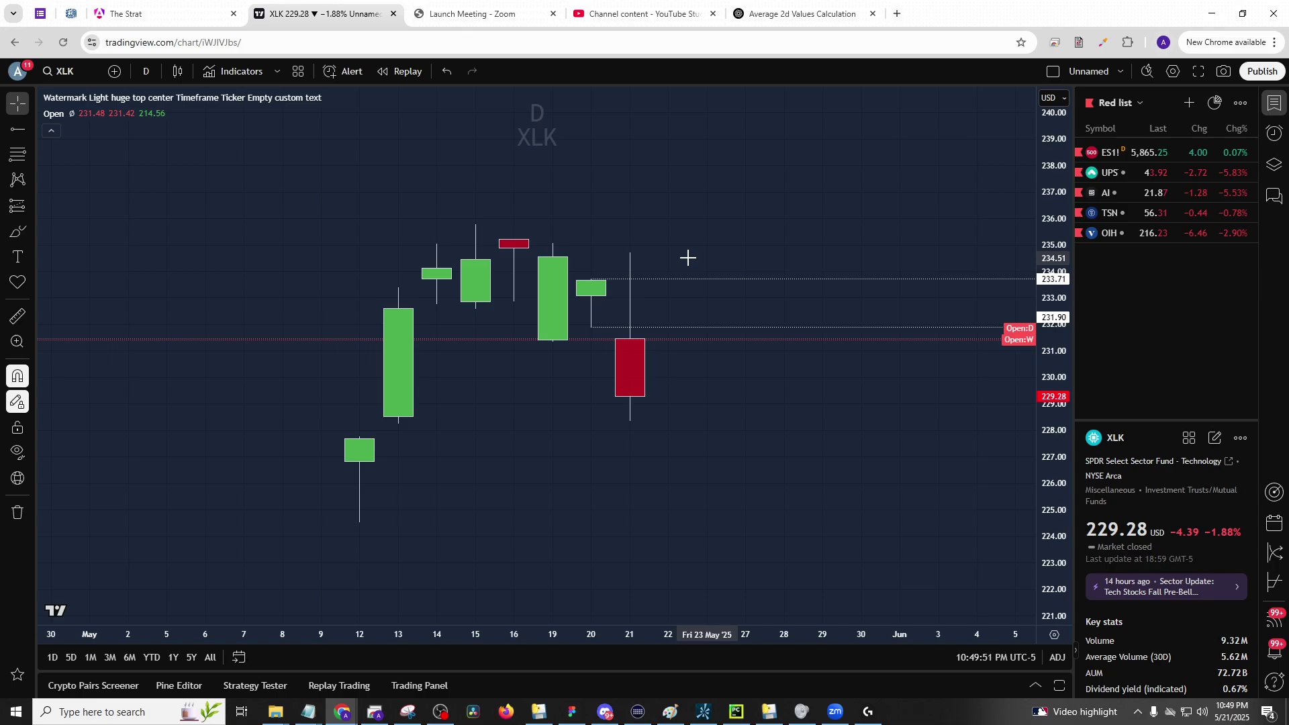
pyautogui.write('1h')
pyautogui.press('Return')
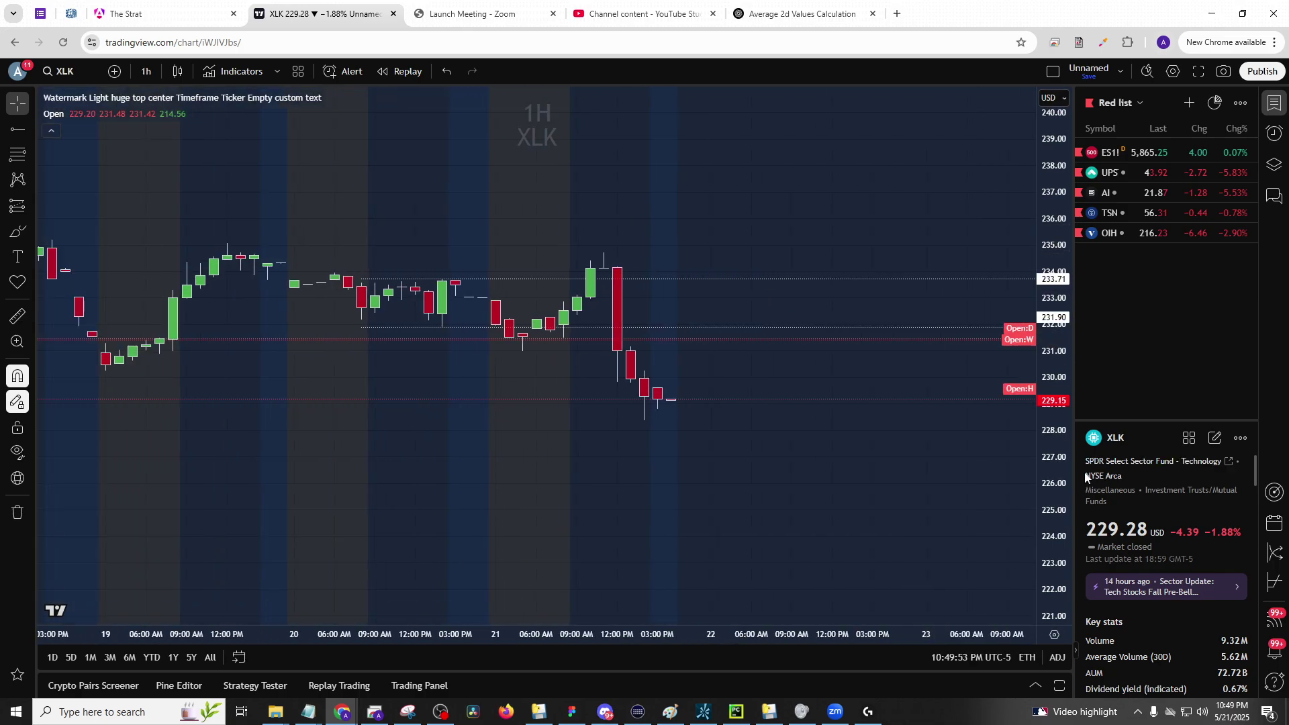
# - Limit the XLK chart to regular trading hours only
pyautogui.click(1055, 636)
pyautogui.moveTo(1005, 588)
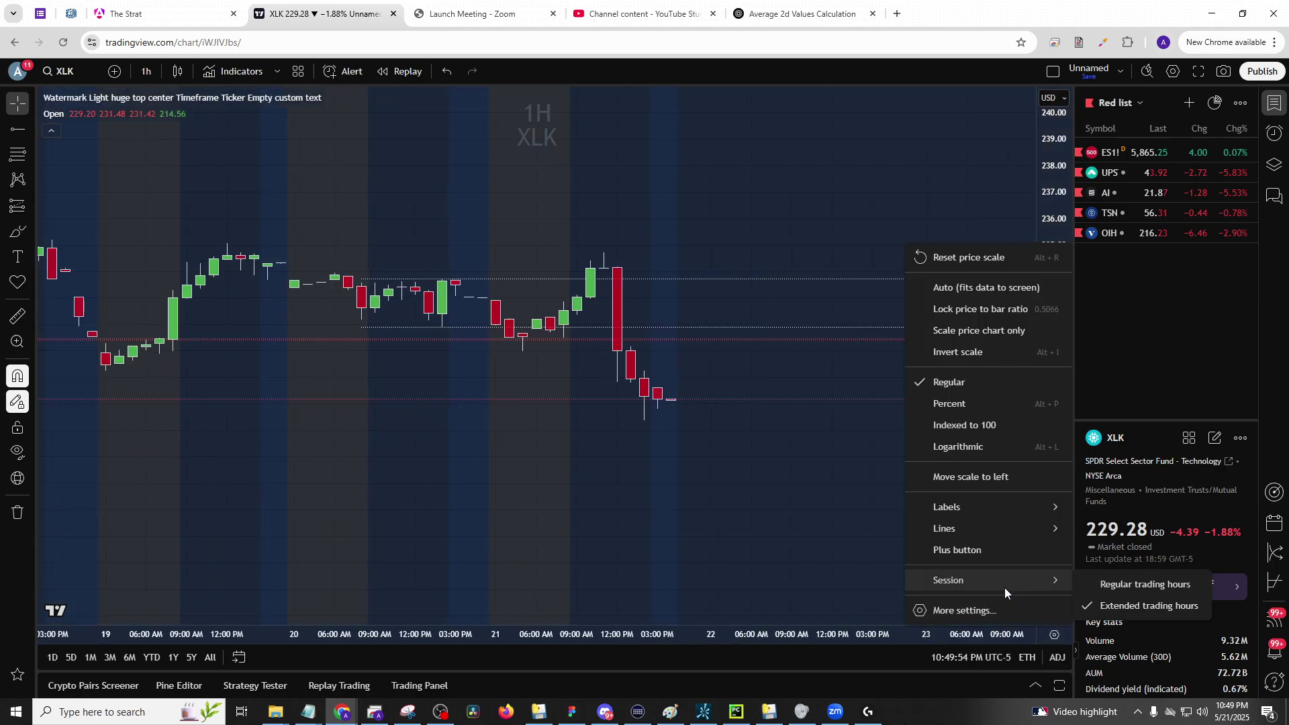
pyautogui.click(1099, 581)
# - Review XLK on 30-minute candles, panning to earlier bars, then return to daily
pyautogui.write('30')
pyautogui.press('Return')
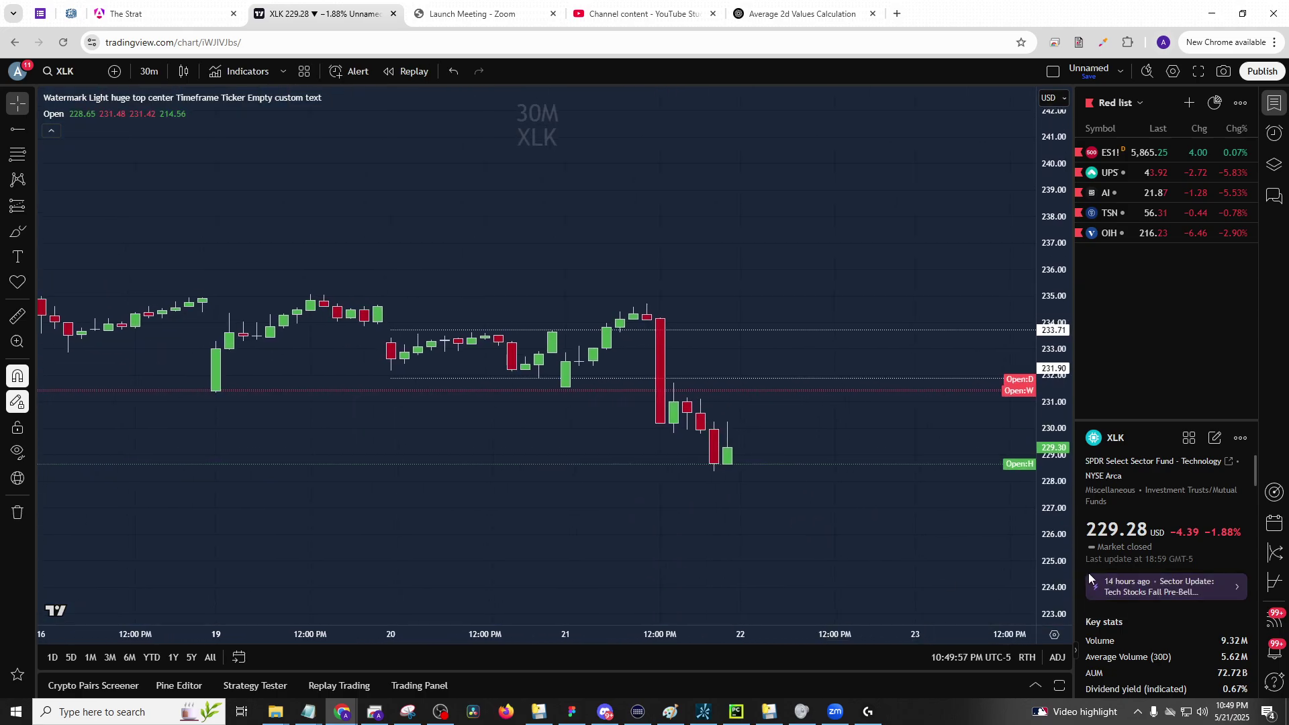
pyautogui.scroll(2, 743, 322)
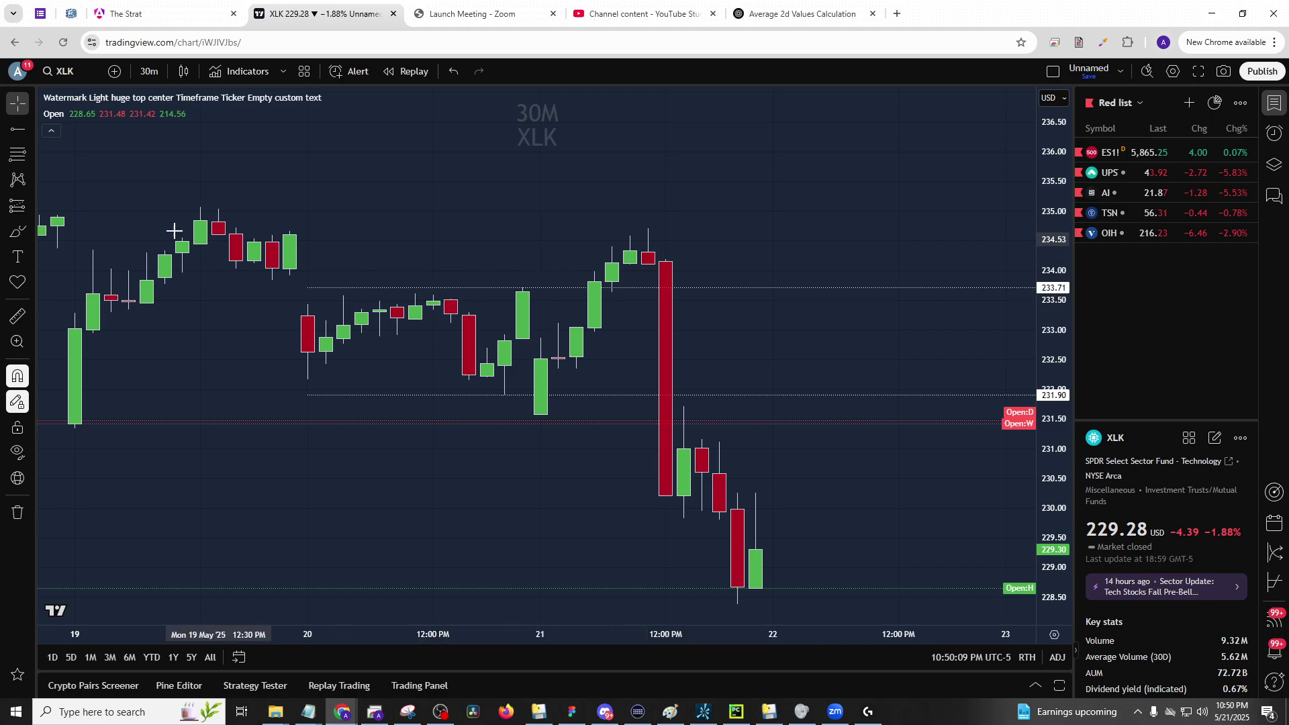
pyautogui.moveTo(644, 246); pyautogui.dragTo(690, 257)
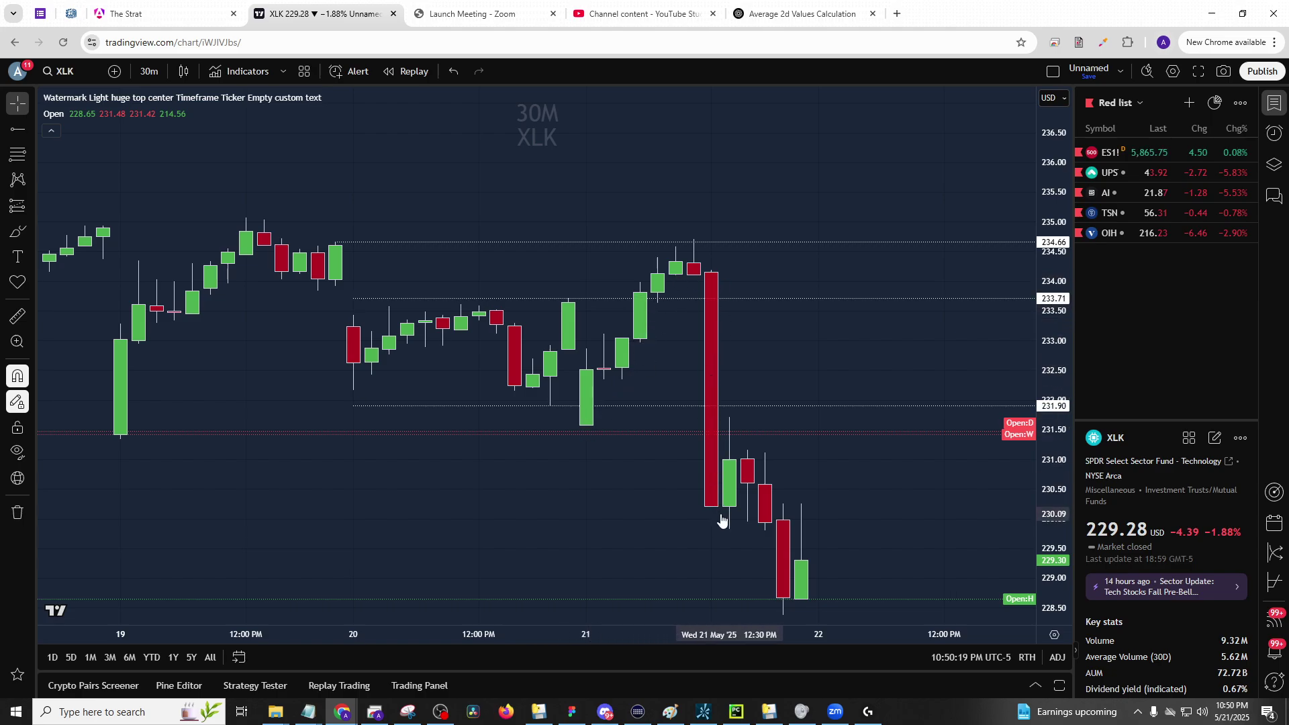
pyautogui.scroll(-2, 706, 417)
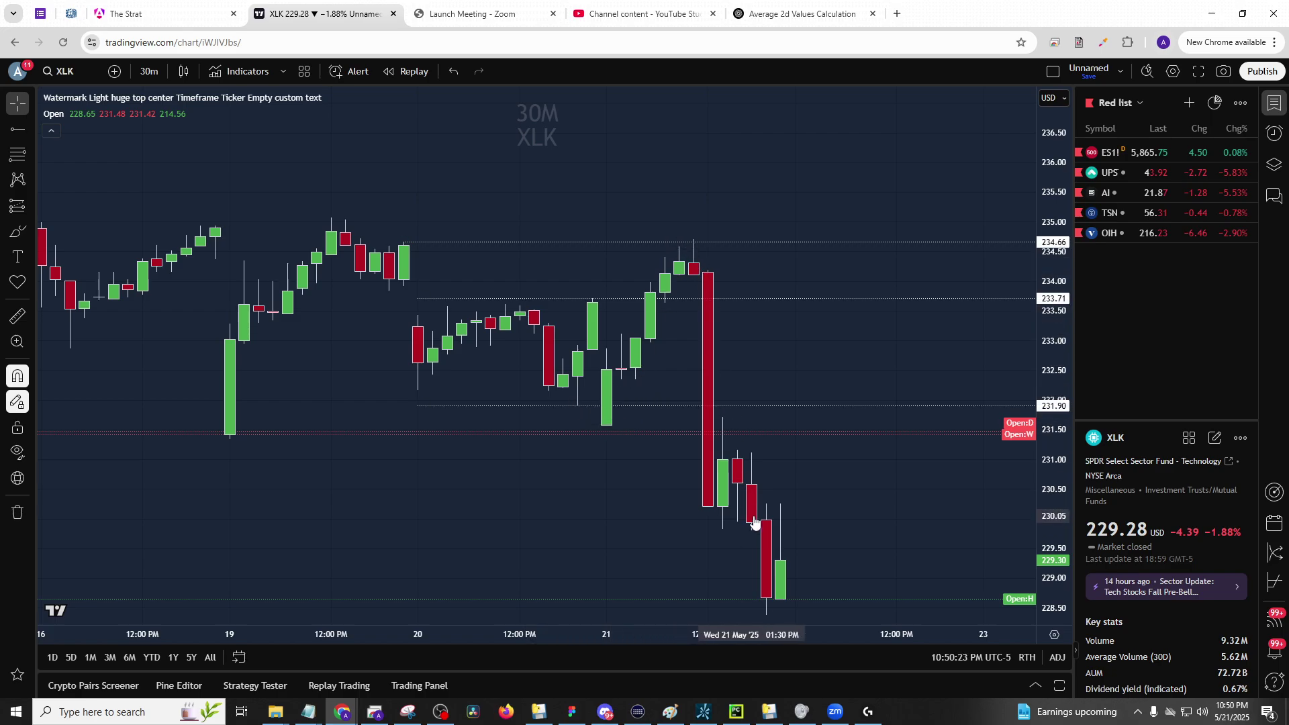
pyautogui.write('1d')
pyautogui.press('Return')
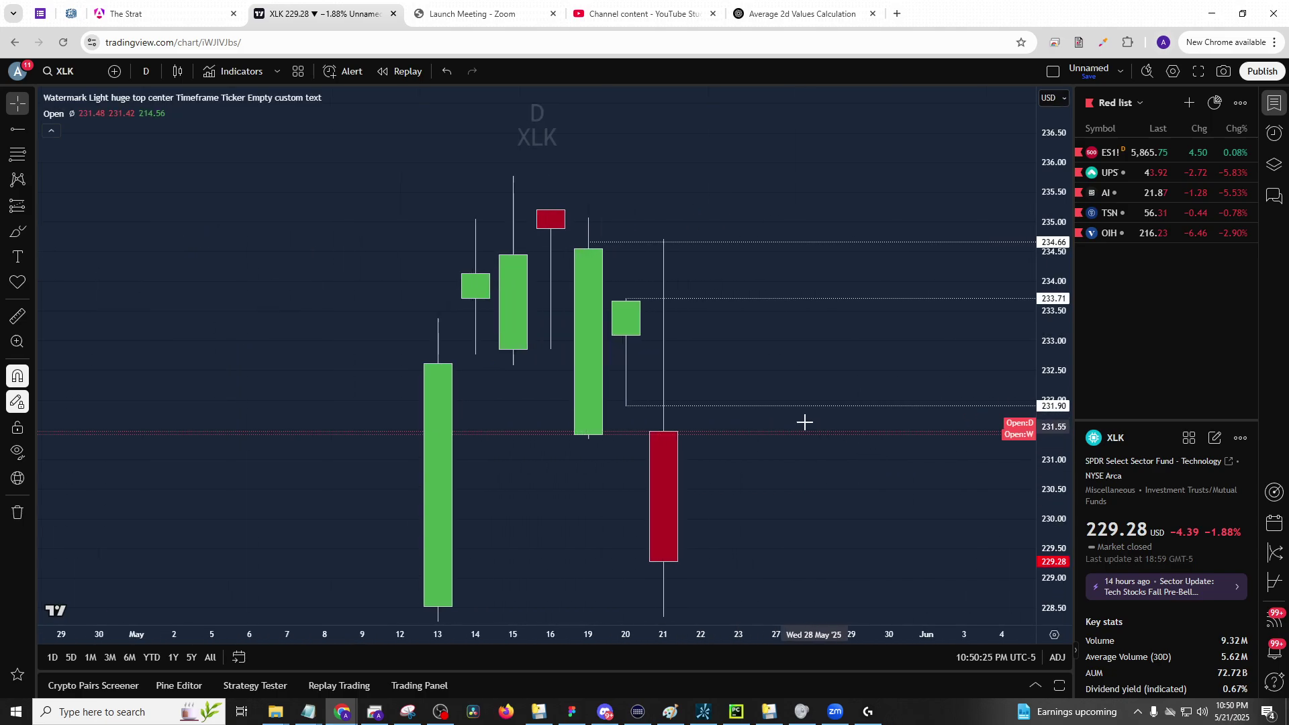
pyautogui.scroll(1, 805, 422)
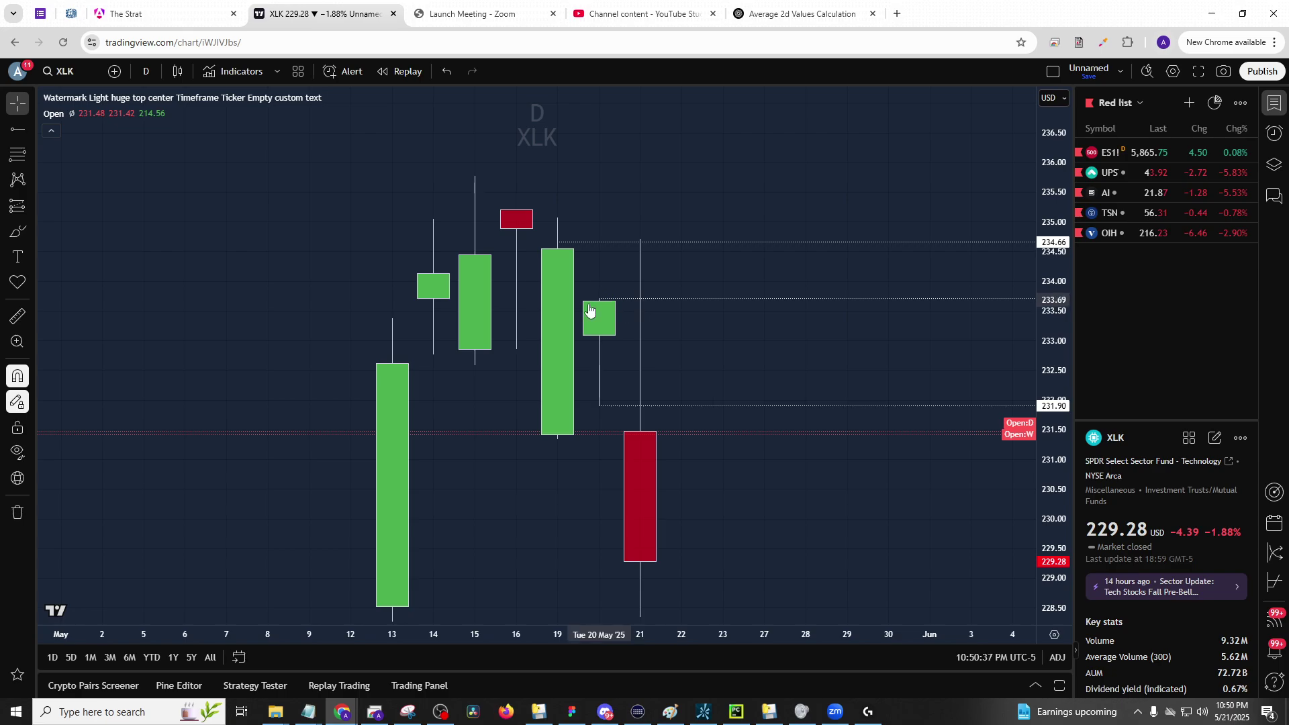
# - Load SMH and draw horizontal rays at the 245.61, 246.50, 247.61, 249.00 and 249.44 highs
pyautogui.write('smh')
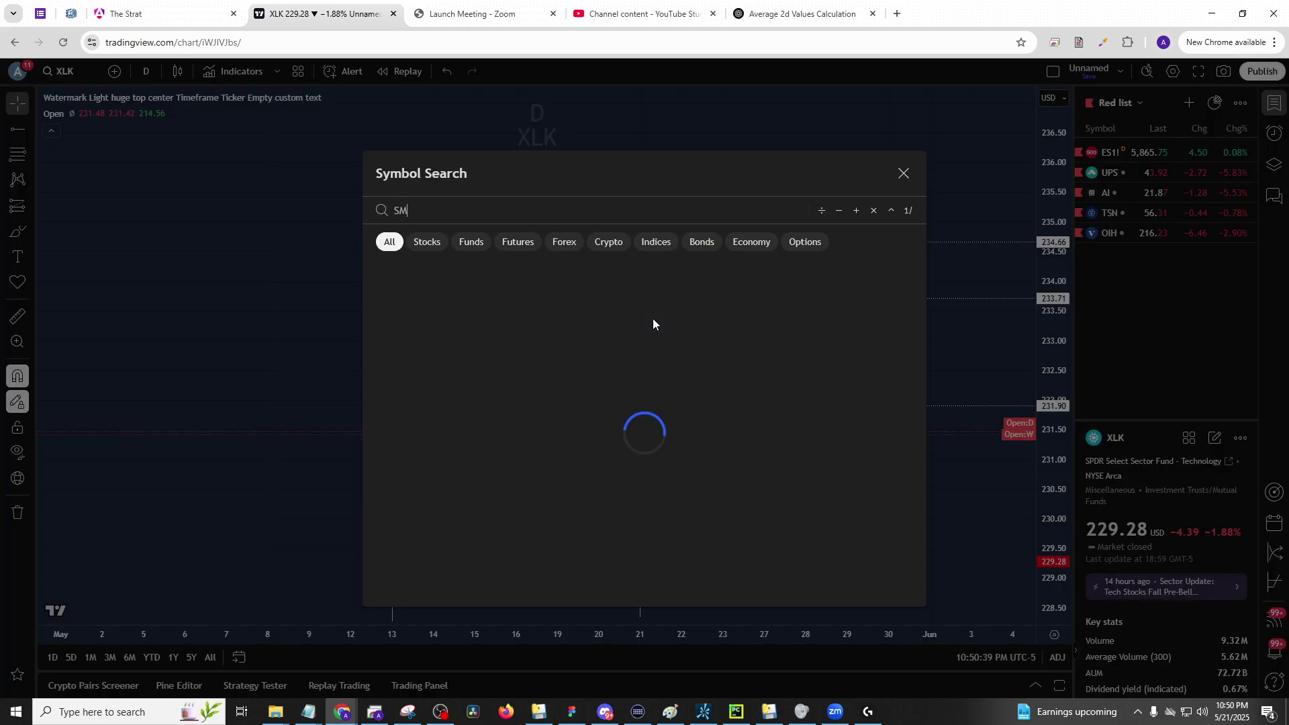
pyautogui.press('Return')
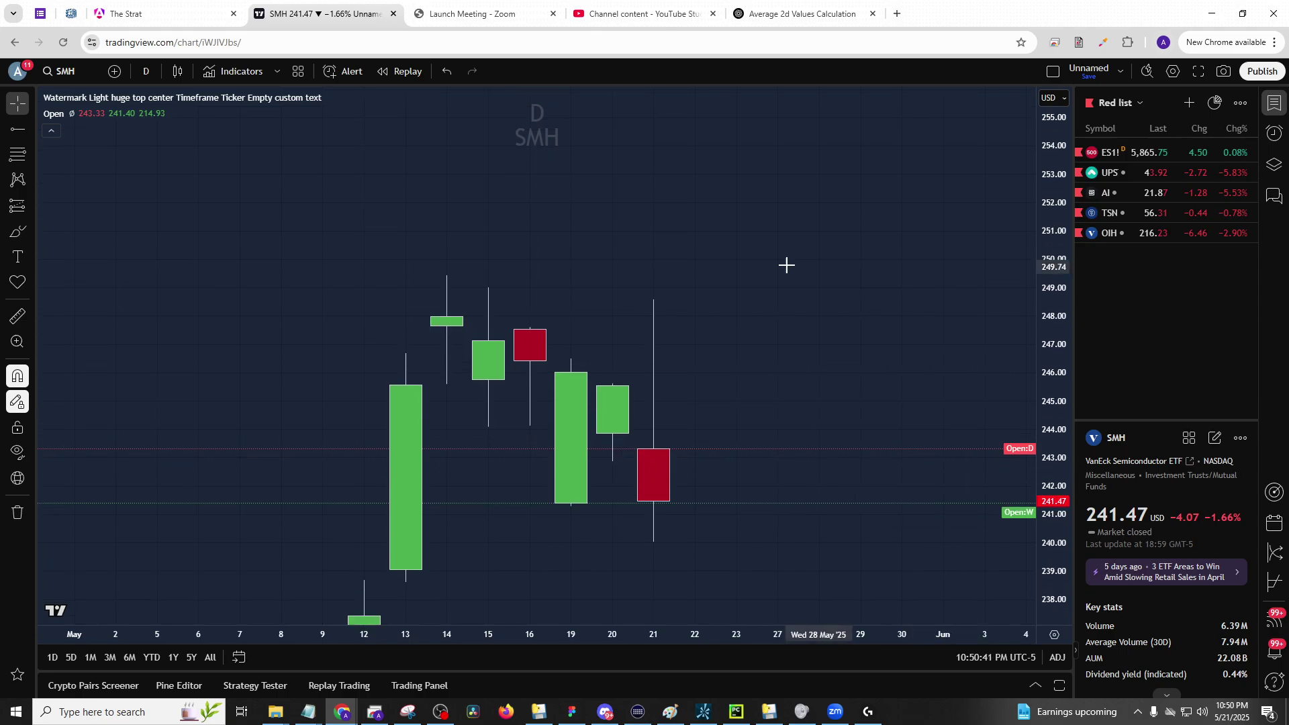
pyautogui.click(17, 129)
pyautogui.click(610, 377)
pyautogui.click(571, 356)
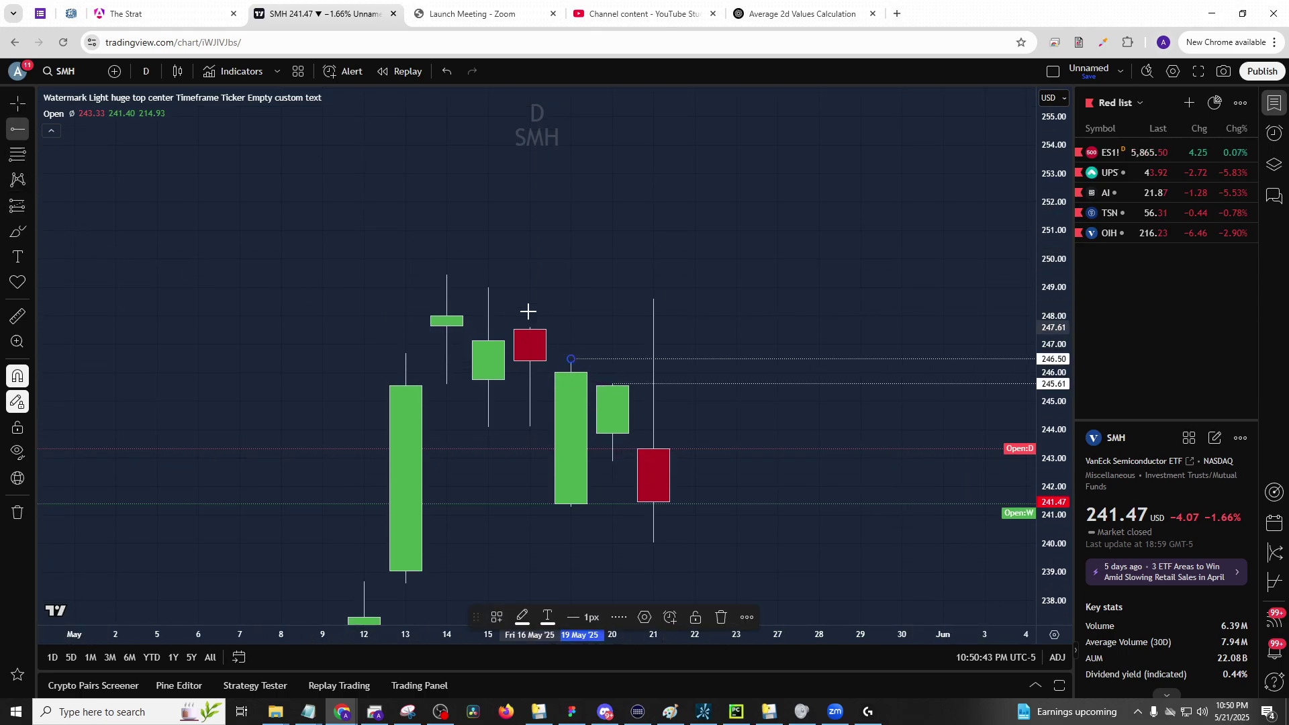
pyautogui.click(528, 310)
pyautogui.click(488, 289)
pyautogui.click(454, 277)
pyautogui.rightClick(488, 321)
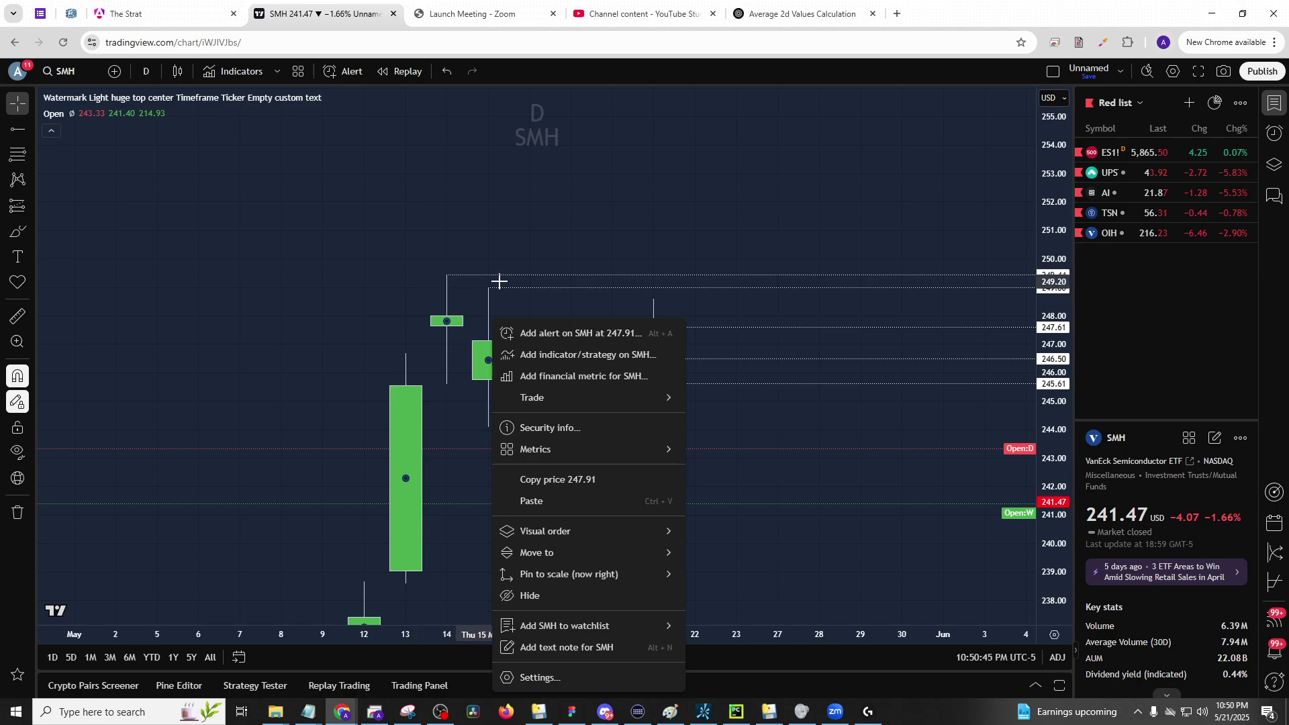
pyautogui.press('Escape')
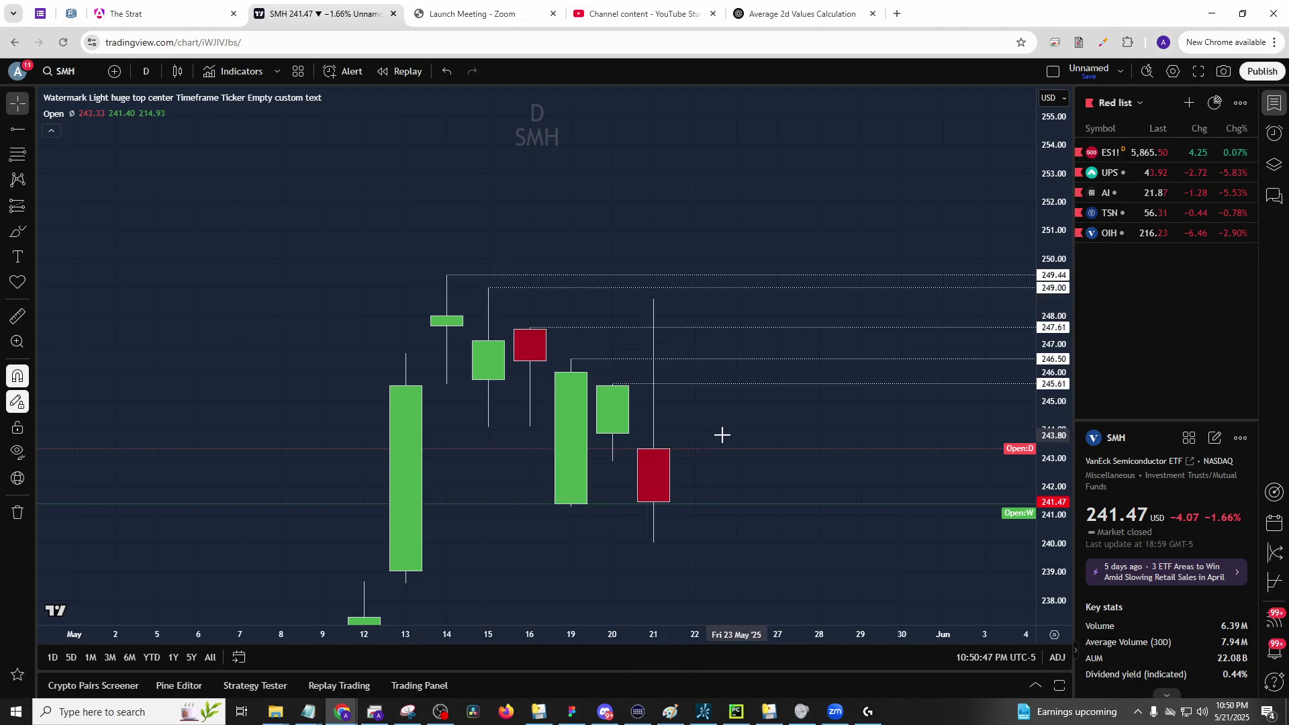
# - Switch SMH to 30-minute candles and zoom to inspect them
pyautogui.write('30')
pyautogui.press('Return')
pyautogui.scroll(-5, 564, 383)
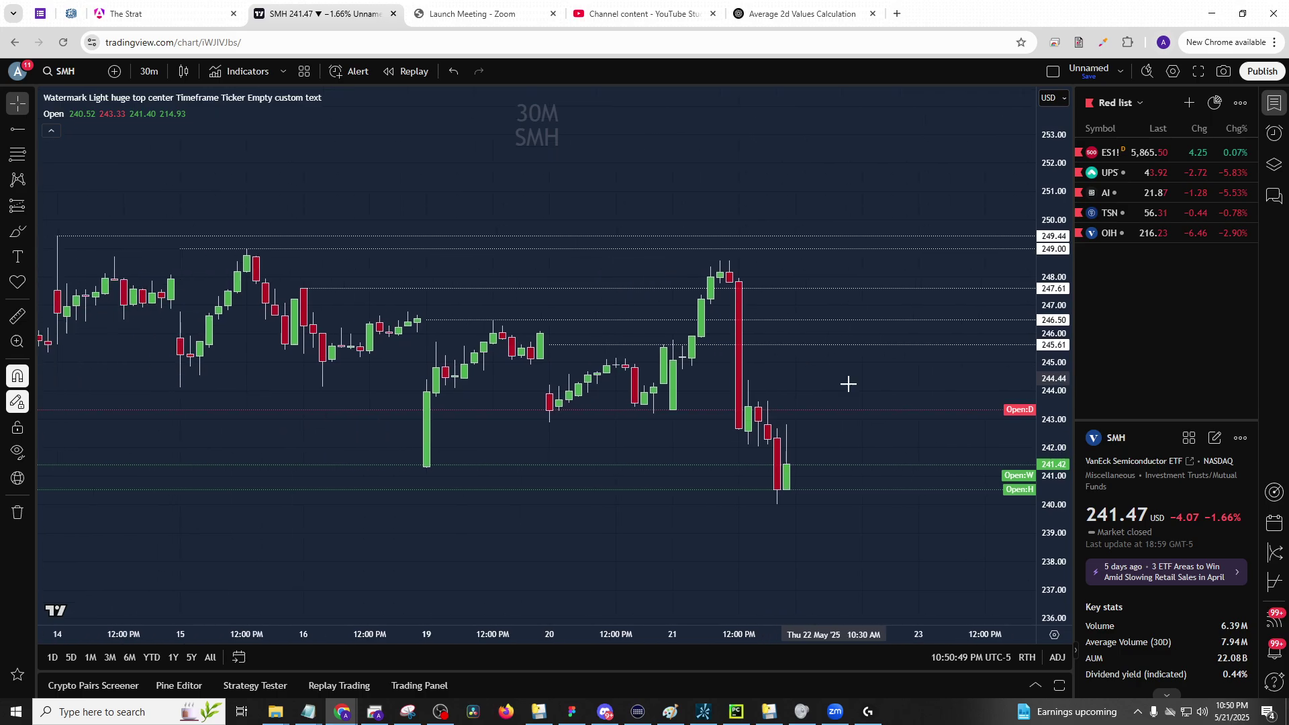
pyautogui.scroll(3, 642, 377)
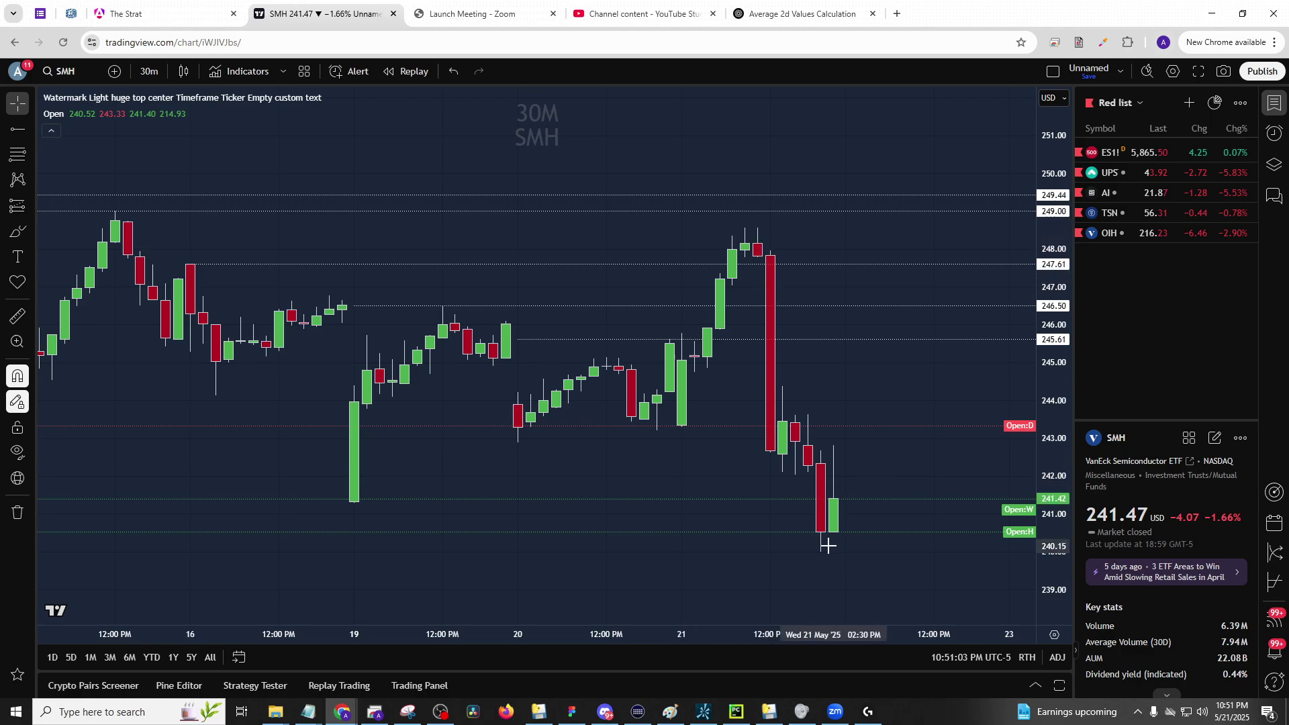
# - Switch SMH to the 1D timeframe using the typed 1D interval
pyautogui.write('1D')
pyautogui.press('Return')
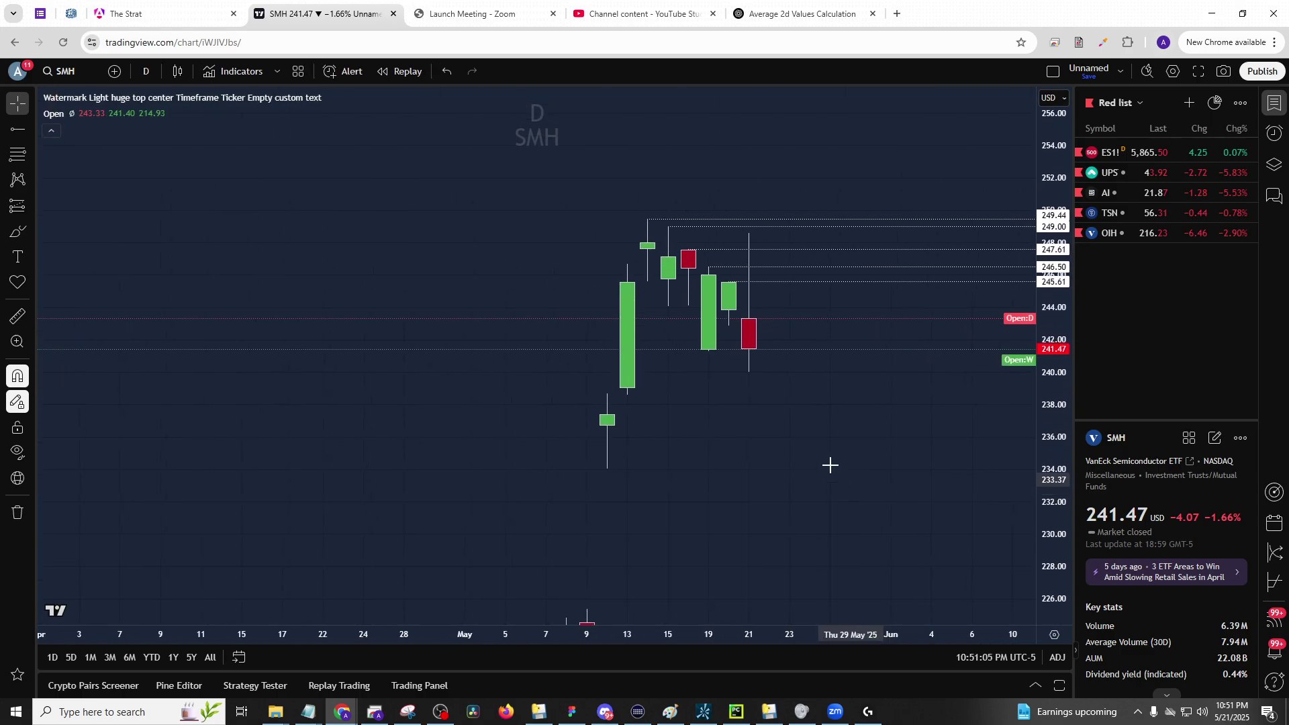